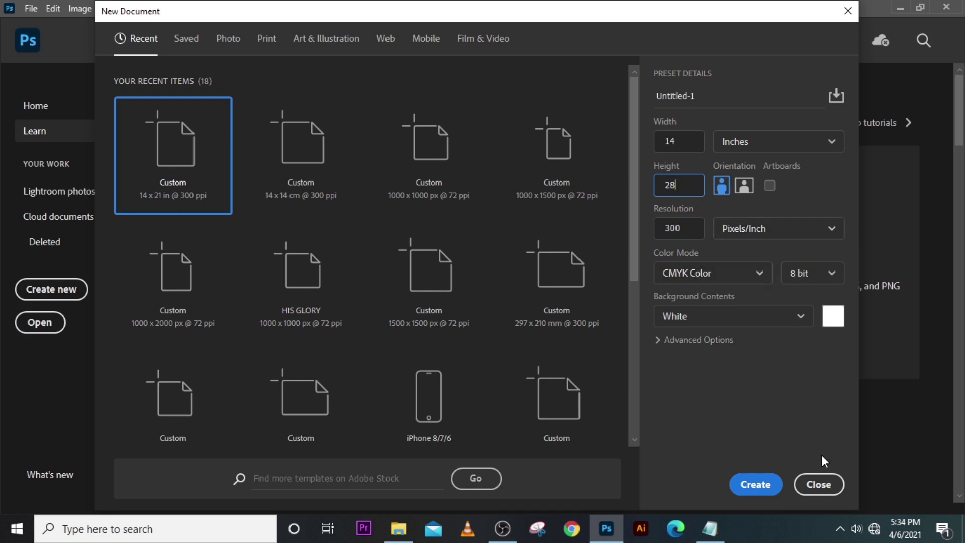
# - Create the tall blank document and place vertical guides on the left and right edges of the canvas
pyautogui.click(757, 485)
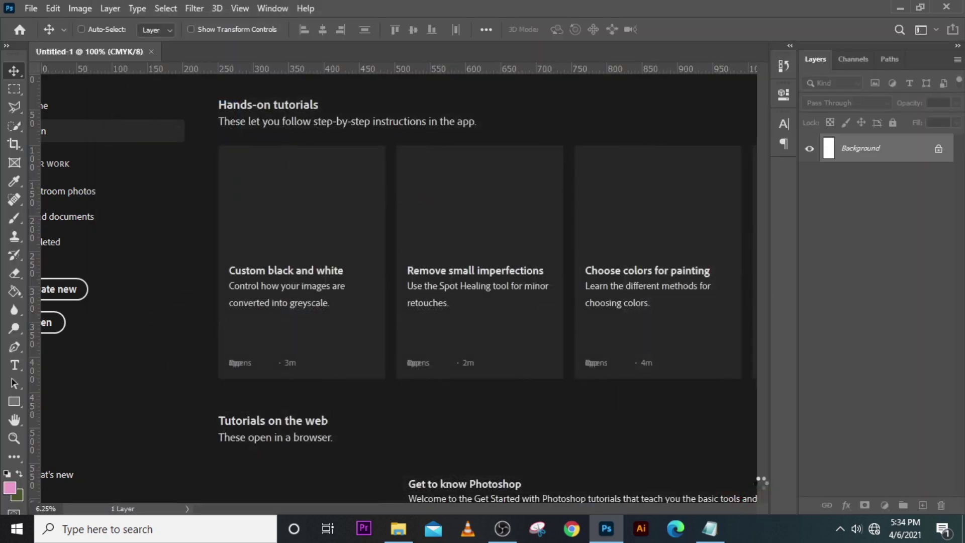
pyautogui.hotkey('ctrl', '=')
pyautogui.hotkey('ctrl', '-')
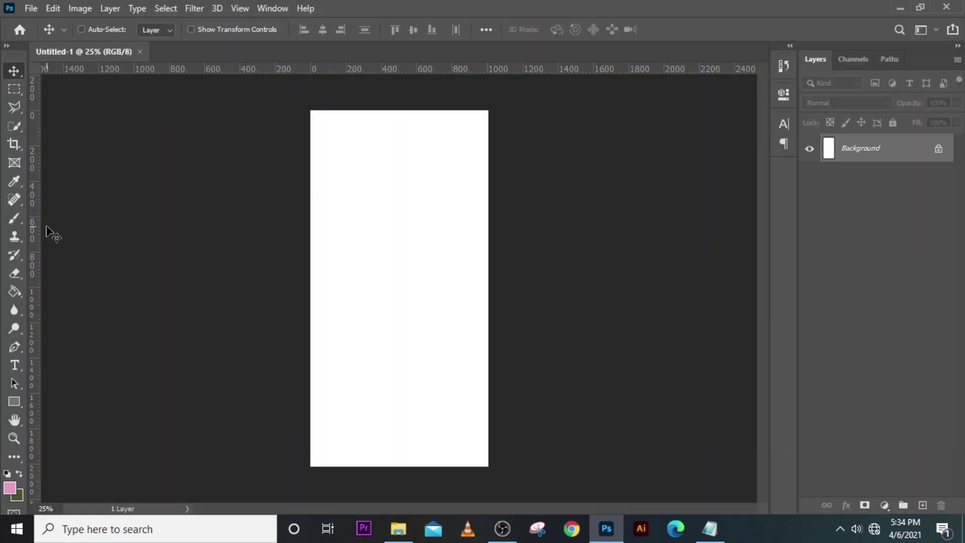
pyautogui.moveTo(41, 247); pyautogui.dragTo(310, 251)
pyautogui.moveTo(41, 271); pyautogui.dragTo(491, 245)
# - Hide the rulers and show them again, and do the same with the guides
pyautogui.hotkey('ctrl', 'r')
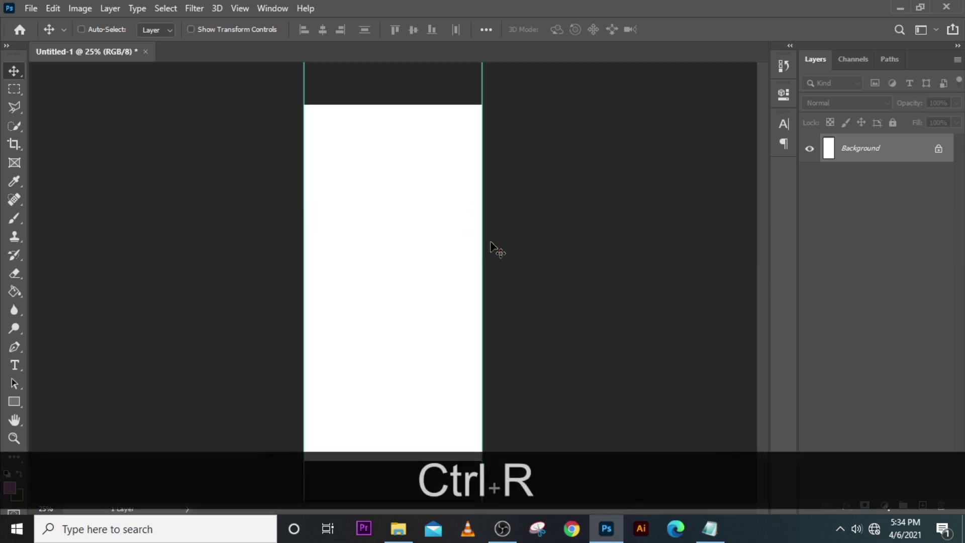
pyautogui.hotkey('ctrl', 'r')
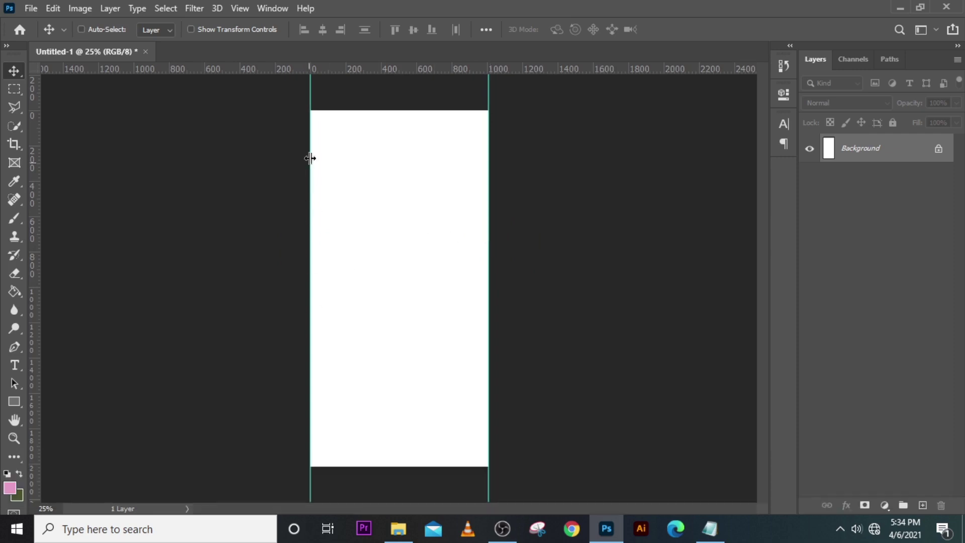
pyautogui.hotkey('ctrl', 'h')
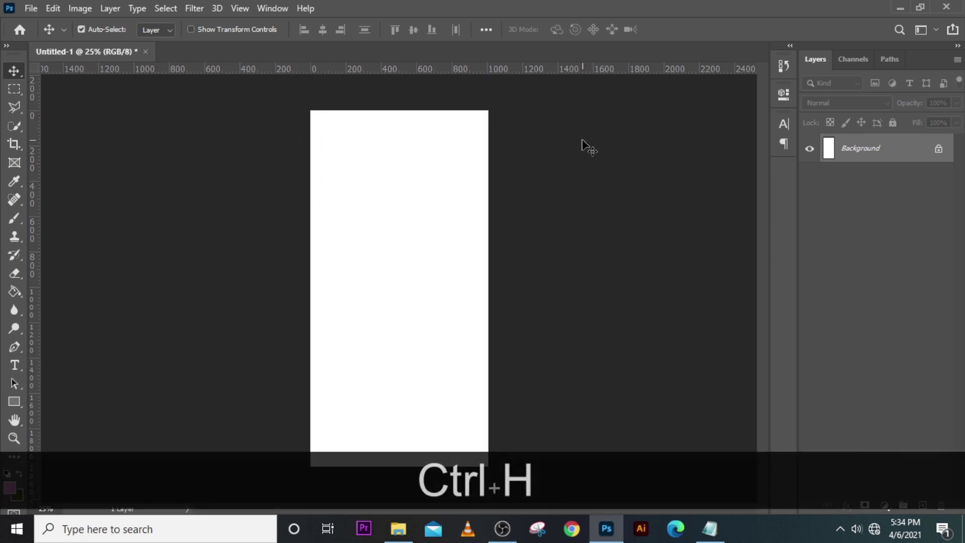
pyautogui.hotkey('ctrl', 'h')
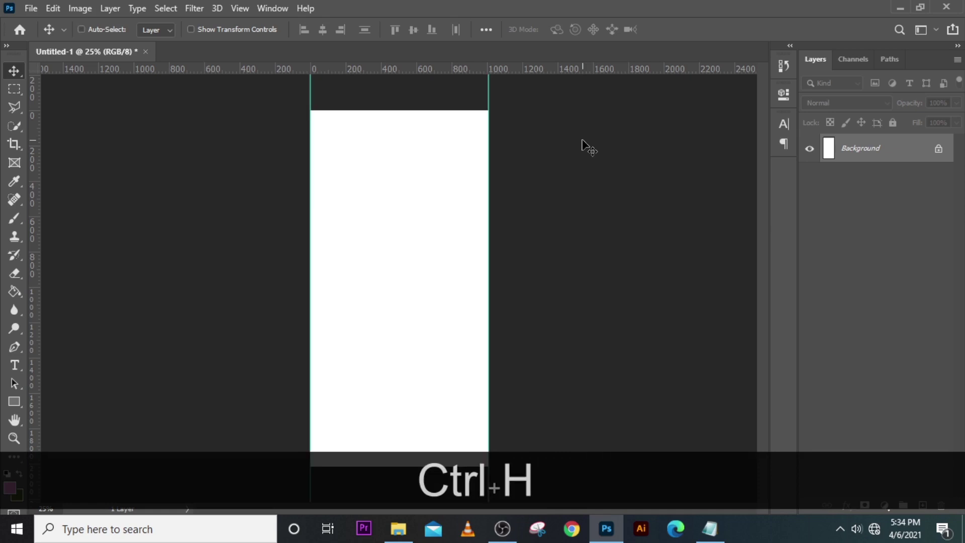
# - Add a vertical guide through the canvas centre and horizontal guides at its top edge, middle and bottom edge
pyautogui.moveTo(34, 219); pyautogui.dragTo(400, 229)
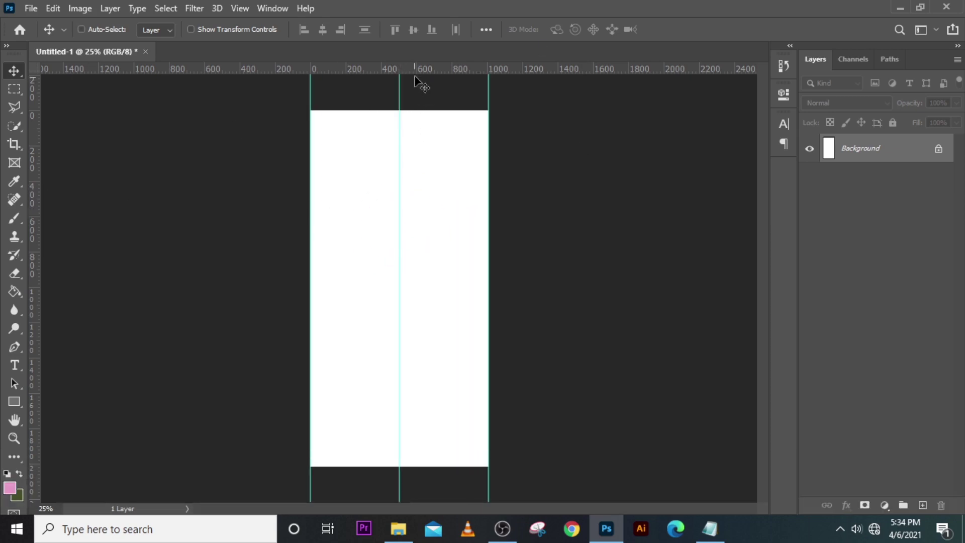
pyautogui.moveTo(418, 69); pyautogui.dragTo(394, 288)
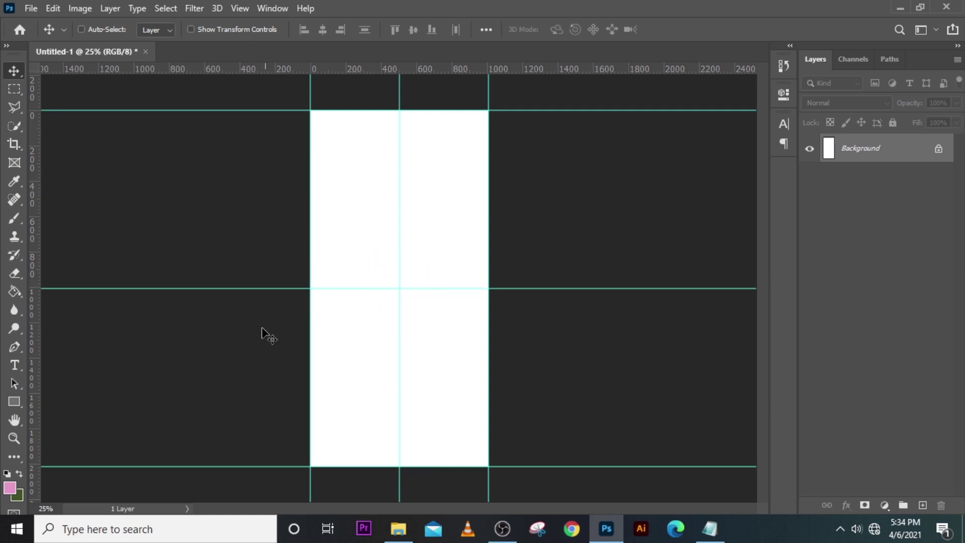
# - Place the pink floral ring image 61, scale it to 97.10%, rotate it to about 148.5° and position its flowers across the canvas top
pyautogui.click(405, 534)
pyautogui.moveTo(174, 183); pyautogui.dragTo(420, 205)
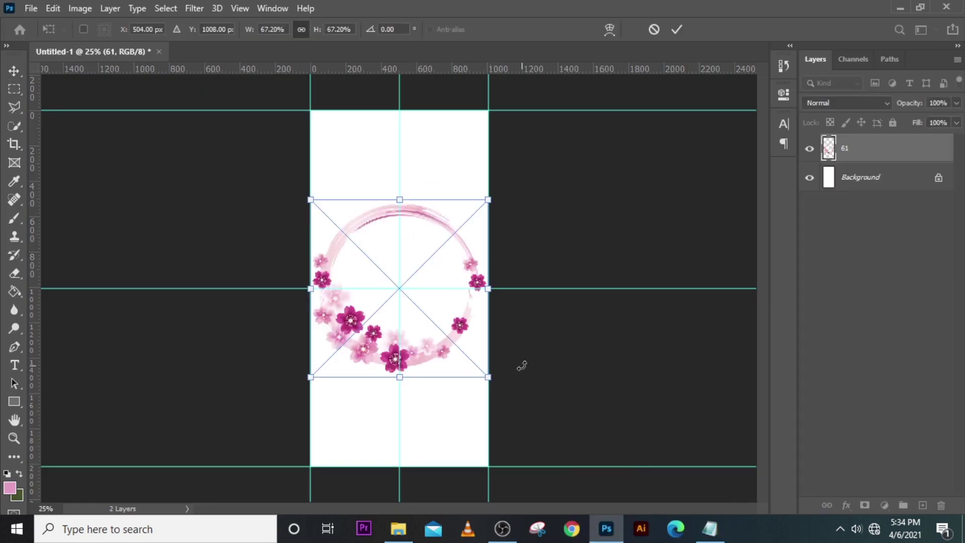
pyautogui.moveTo(526, 383); pyautogui.dragTo(319, 181)
pyautogui.moveTo(415, 279); pyautogui.dragTo(424, 218)
pyautogui.moveTo(503, 319); pyautogui.dragTo(579, 192)
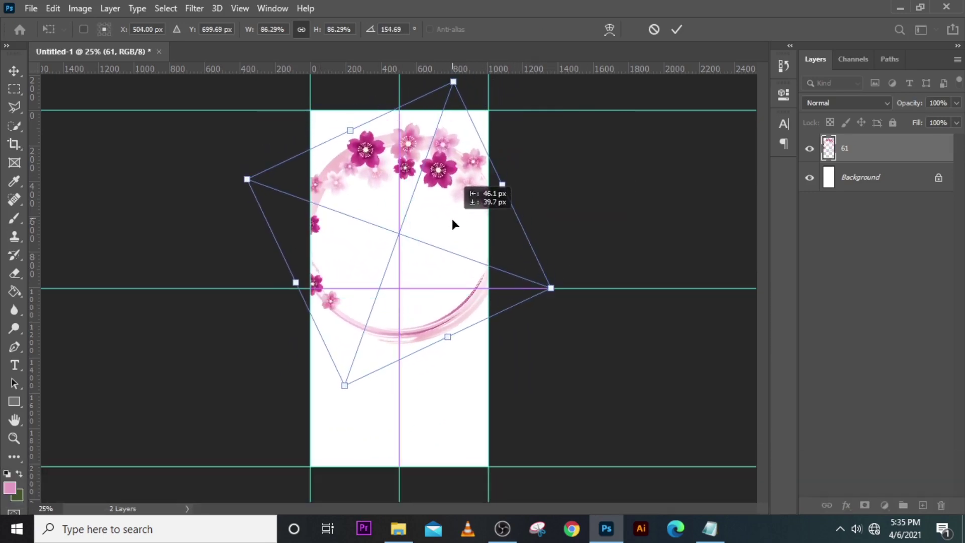
pyautogui.moveTo(552, 287); pyautogui.dragTo(558, 304)
pyautogui.moveTo(471, 222); pyautogui.dragTo(472, 235)
pyautogui.moveTo(606, 254); pyautogui.dragTo(603, 278)
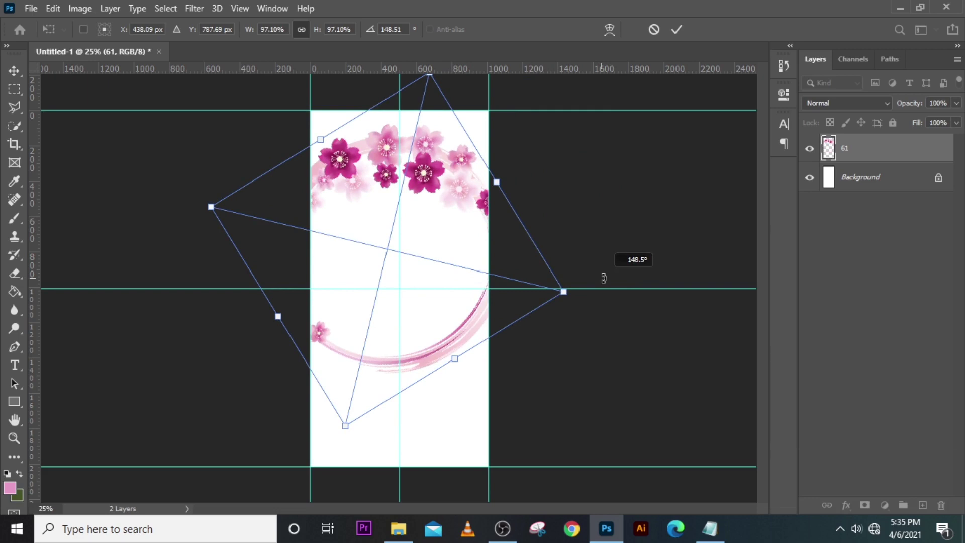
pyautogui.press('Return')
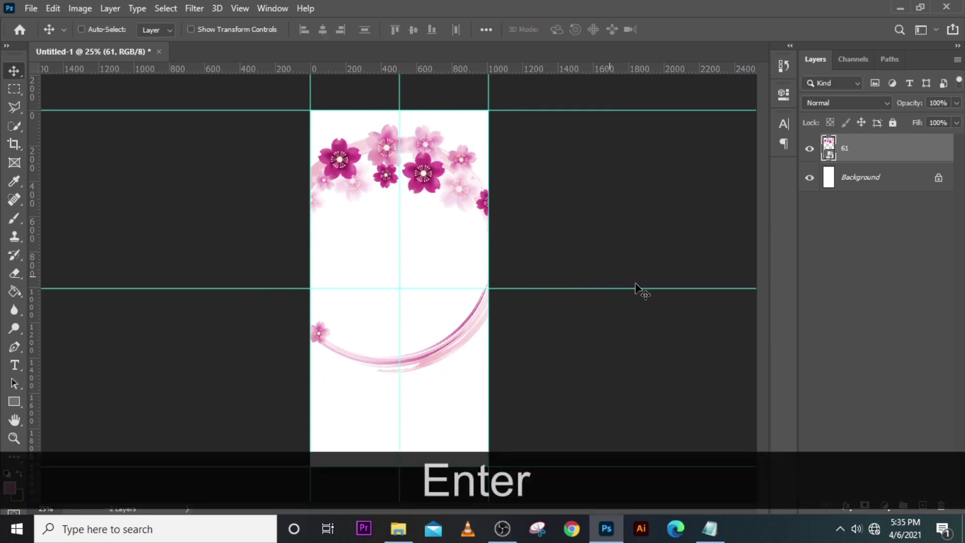
# - Add a horizontal guide across the upper flowers, scale the floral ring to 87.02% and move its flower cluster up above that guide
pyautogui.moveTo(411, 73); pyautogui.dragTo(424, 178)
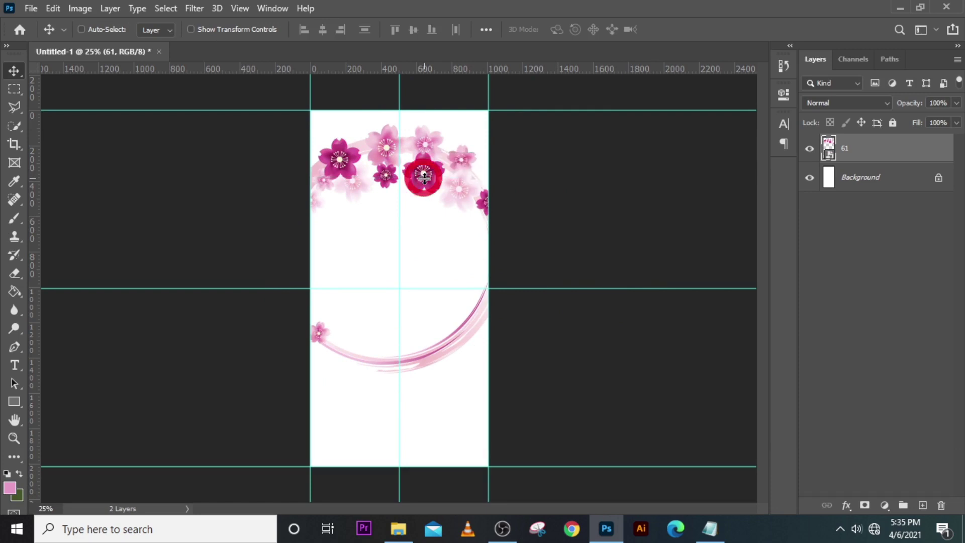
pyautogui.hotkey('ctrl', 't')
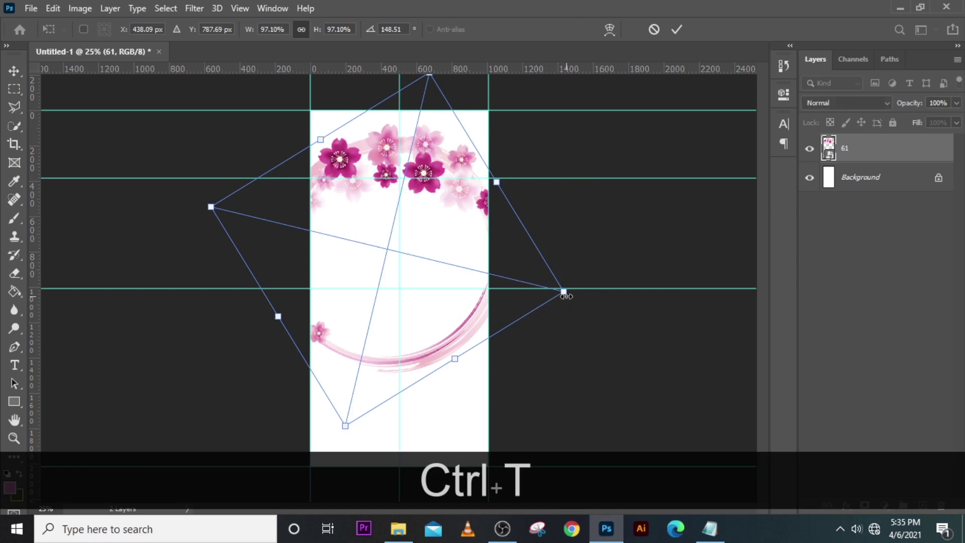
pyautogui.moveTo(564, 292); pyautogui.dragTo(544, 287)
pyautogui.moveTo(463, 266)
pyautogui.mouseDown()
pyautogui.moveTo(466, 251)
pyautogui.moveTo(442, 253)
pyautogui.moveTo(466, 254)
pyautogui.mouseUp()
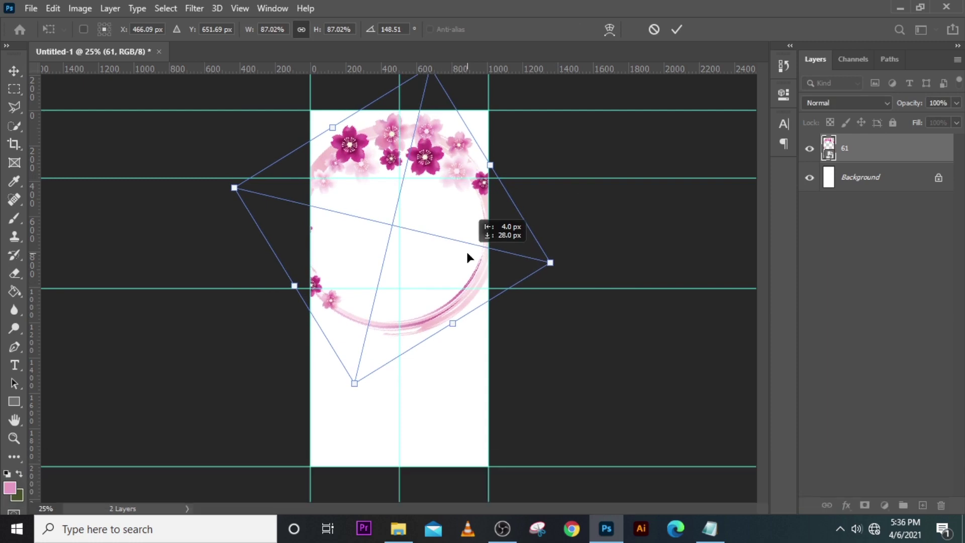
pyautogui.press('Return')
pyautogui.hotkey('ctrl', '0')
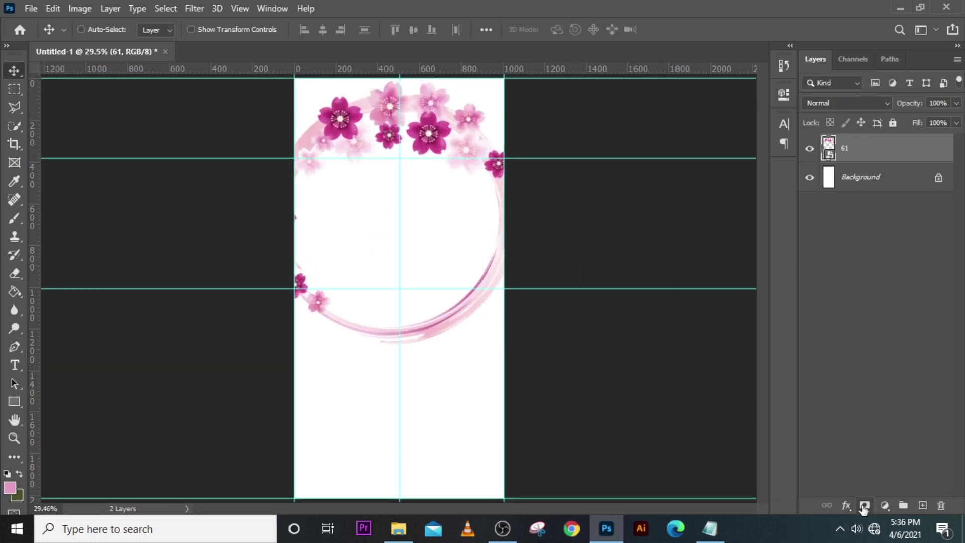
# - Add a layer mask to the floral ring and brush black over its lower part, leaving only the upper flower arch
pyautogui.click(864, 506)
pyautogui.press('b')
pyautogui.moveTo(482, 304)
pyautogui.mouseDown()
pyautogui.moveTo(273, 274)
pyautogui.moveTo(267, 290)
pyautogui.moveTo(455, 283)
pyautogui.moveTo(506, 256)
pyautogui.mouseUp()
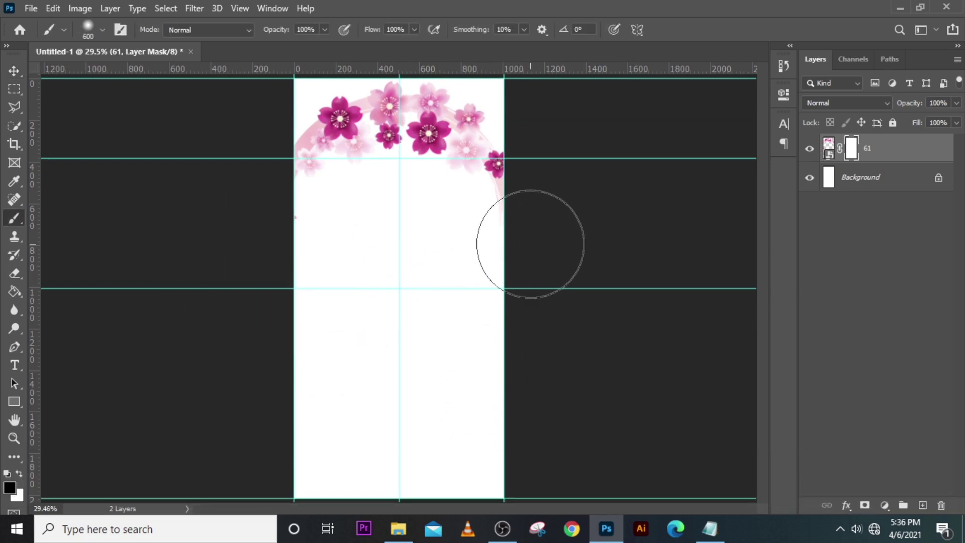
pyautogui.moveTo(575, 278)
pyautogui.mouseDown()
pyautogui.moveTo(383, 308)
pyautogui.moveTo(356, 334)
pyautogui.mouseUp()
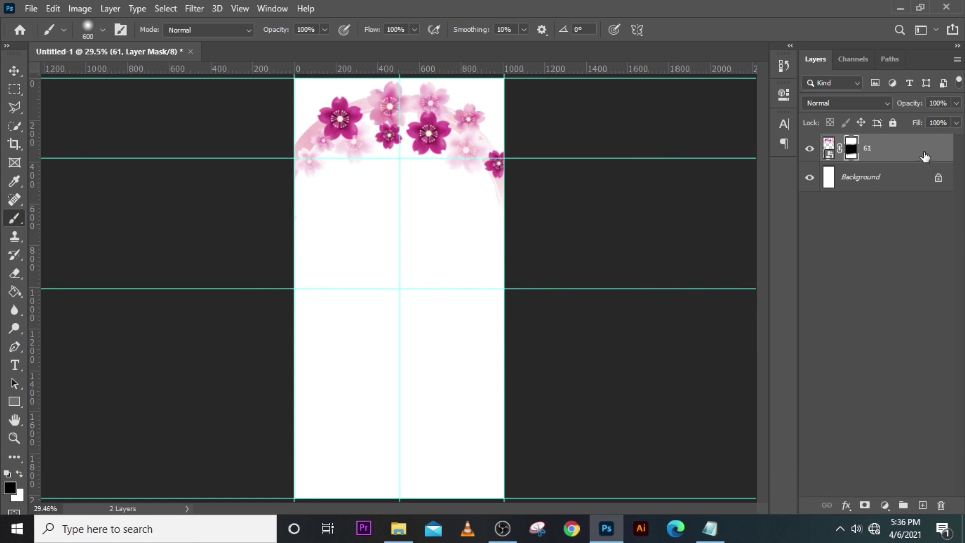
# - Duplicate the masked flower layer, flip the copy vertically and move it straight down to the lower part of the canvas
pyautogui.hotkey('ctrl', '2')
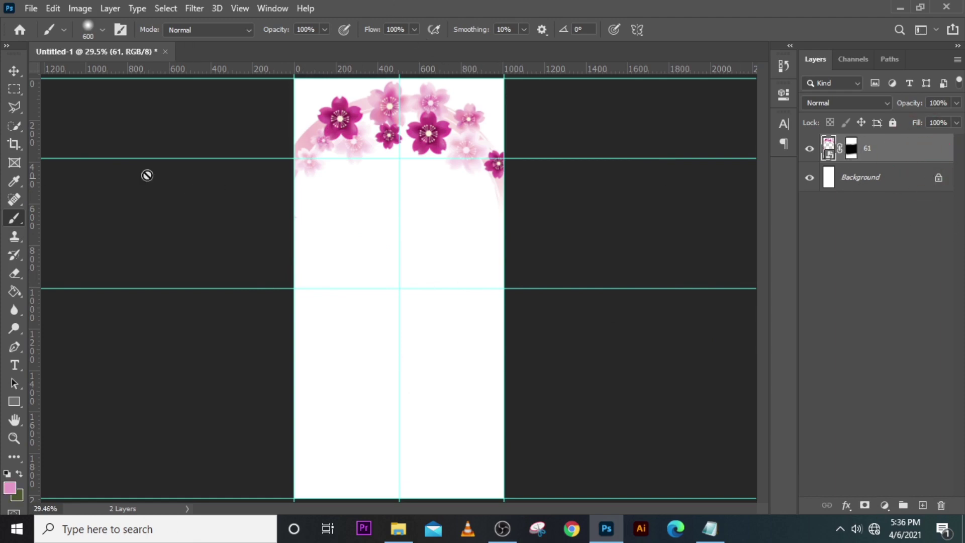
pyautogui.press('ctrl')
pyautogui.hotkey('ctrl', 'j')
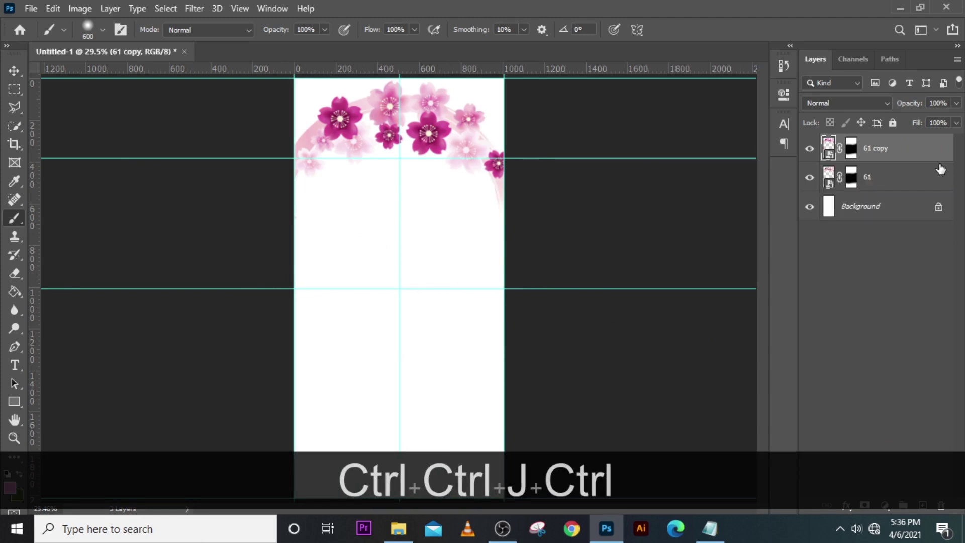
pyautogui.hotkey('ctrl', 't')
pyautogui.rightClick(415, 191)
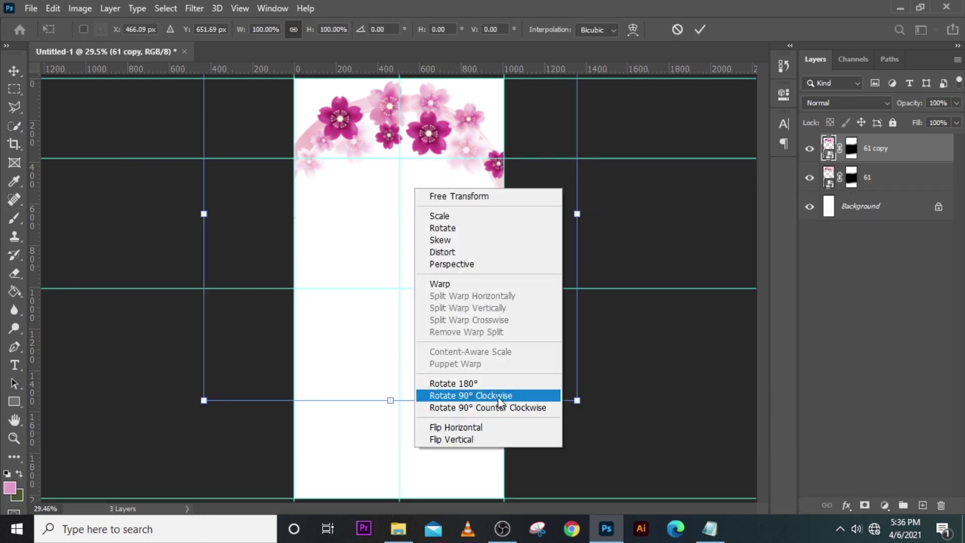
pyautogui.click(455, 441)
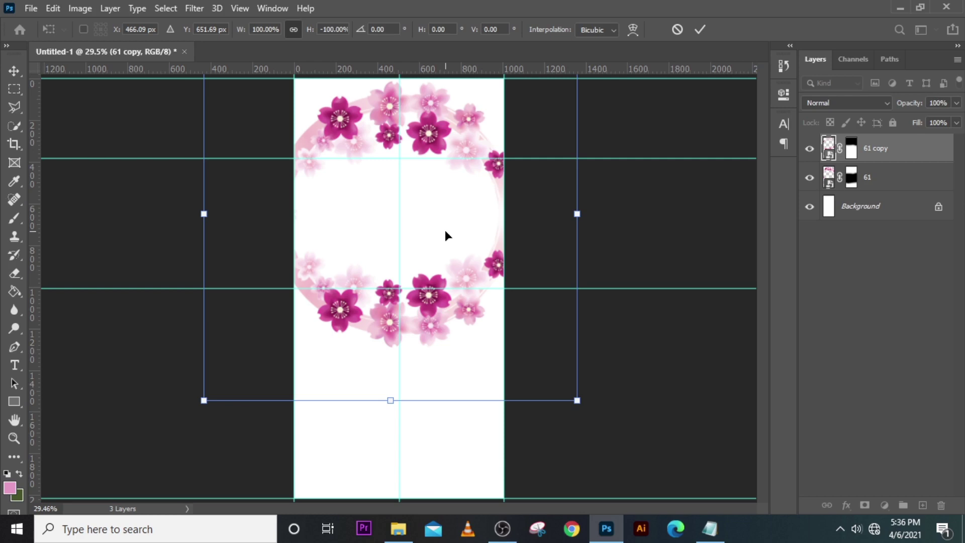
pyautogui.moveTo(445, 231); pyautogui.dragTo(443, 352)
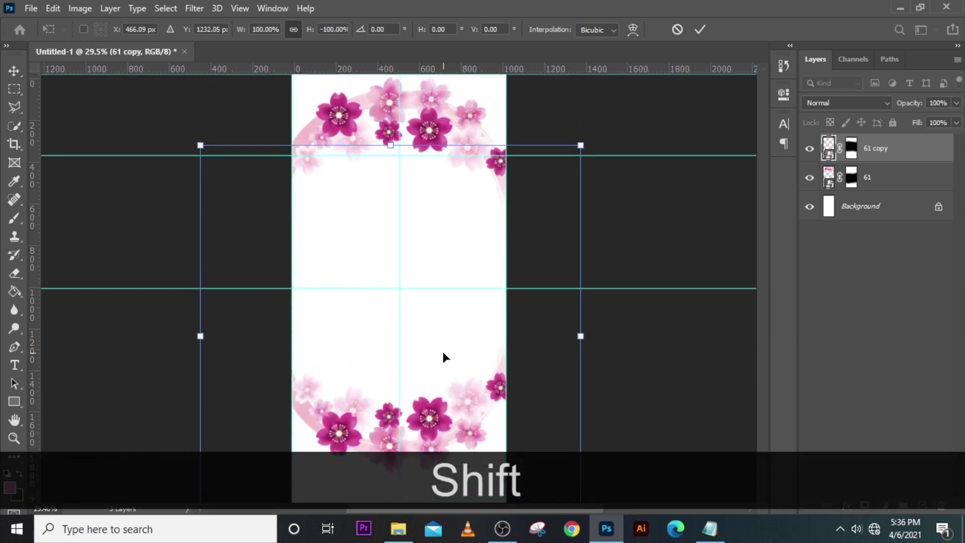
# - Place a horizontal guide across the flipped flowers near the canvas bottom and apply the copy's transform
pyautogui.hotkey('ctrl', '+')
pyautogui.scroll(-3, 469, 209)
pyautogui.scroll(-1, 469, 224)
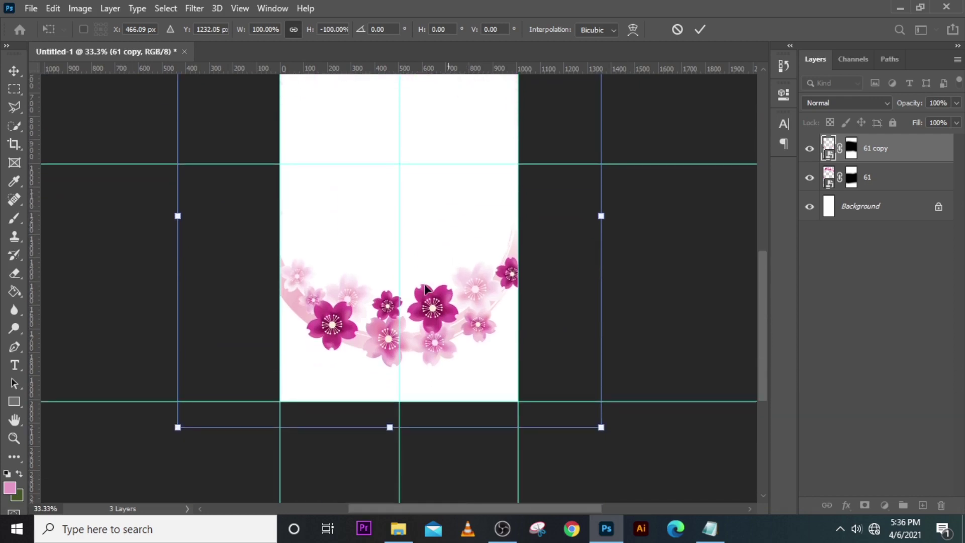
pyautogui.moveTo(363, 71); pyautogui.dragTo(342, 301)
pyautogui.press('Return')
pyautogui.press('b')
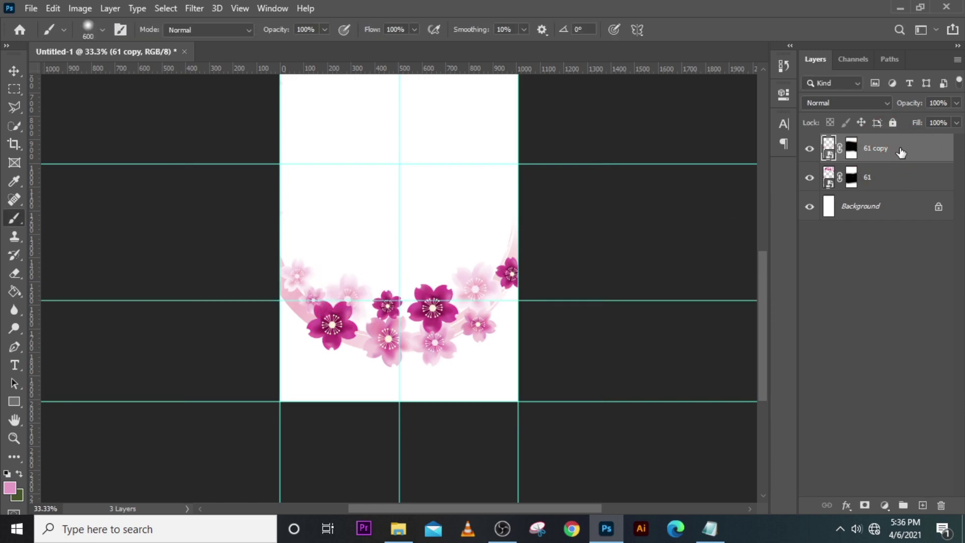
# - Nudge the flipped flower copy down so that the cluster sits mostly below the lower horizontal guide
pyautogui.press('v')
pyautogui.hotkey('shift', 'Down')
pyautogui.hotkey('shift', 'Down')
pyautogui.hotkey('shift', 'Down')
pyautogui.hotkey('shift', 'Down')
pyautogui.hotkey('shift', 'Down')
pyautogui.hotkey('shift', 'Down')
pyautogui.hotkey('shift', 'Down')
pyautogui.hotkey('shift', 'Down')
pyautogui.hotkey('shift', 'Down')
pyautogui.hotkey('shift', 'Down')
pyautogui.hotkey('shift', 'Down')
pyautogui.hotkey('shift', 'Down')
pyautogui.hotkey('shift', 'Down')
pyautogui.hotkey('shift', 'Down')
pyautogui.hotkey('shift', 'Down')
pyautogui.hotkey('shift', 'Down')
pyautogui.hotkey('shift', 'Down')
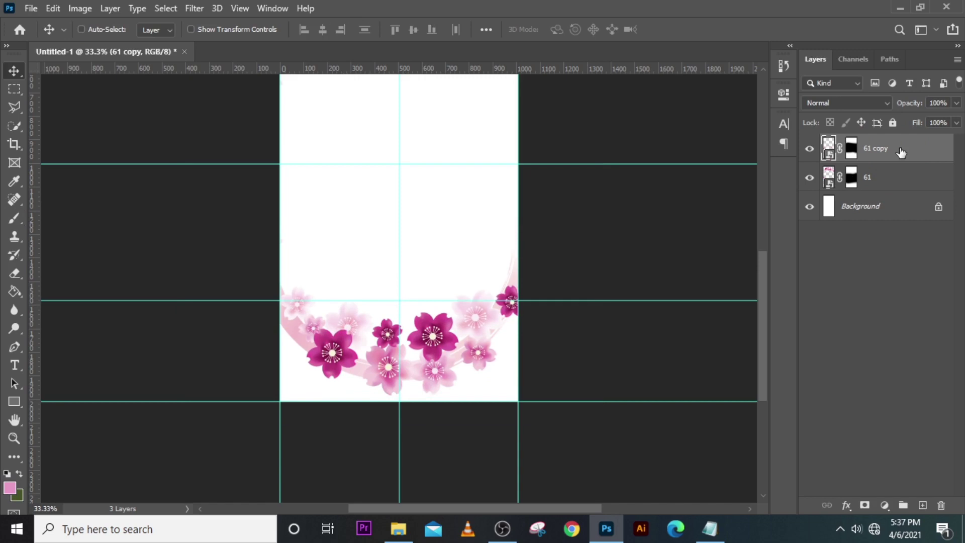
pyautogui.hotkey('shift', 'Up')
pyautogui.hotkey('shift', 'Up')
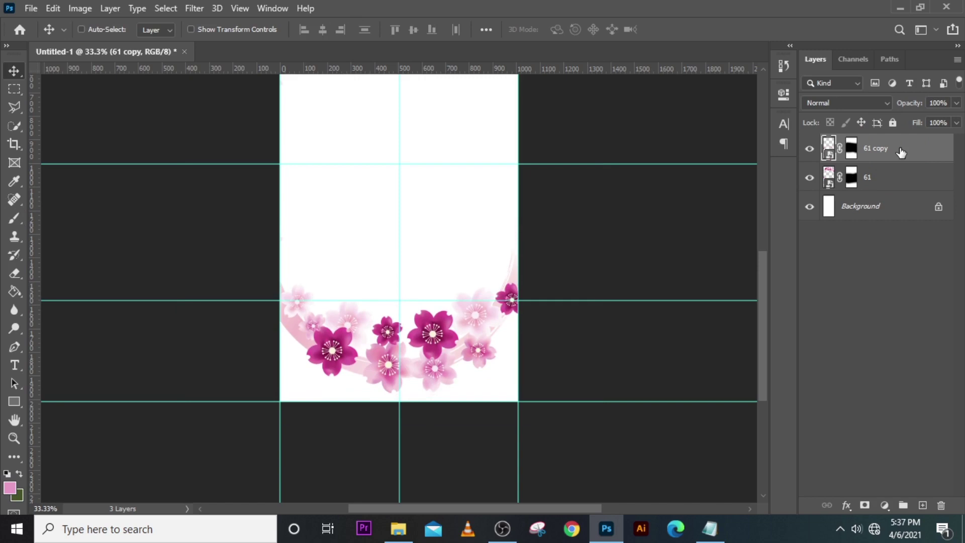
pyautogui.hotkey('ctrl', '0')
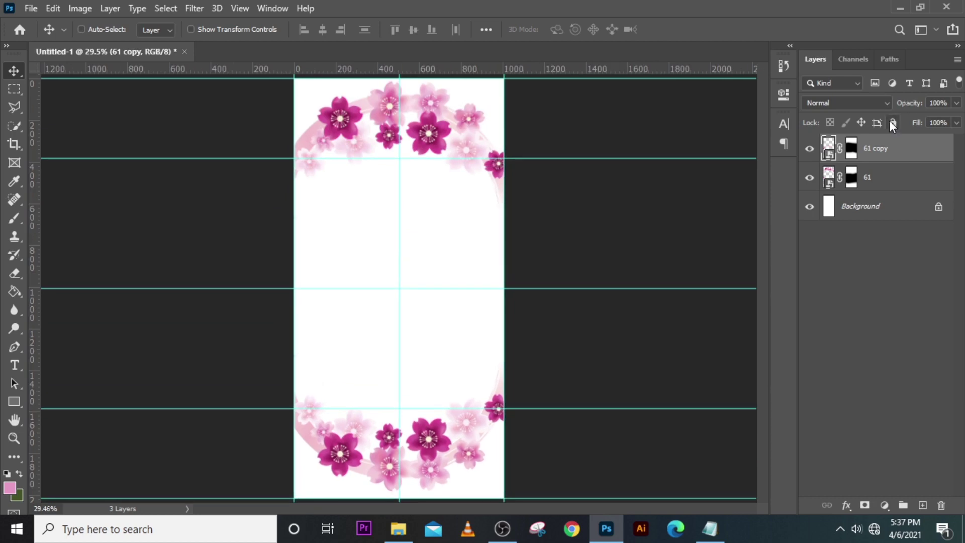
# - Add a new empty layer directly above the Background, beneath both flower layers
pyautogui.click(879, 210)
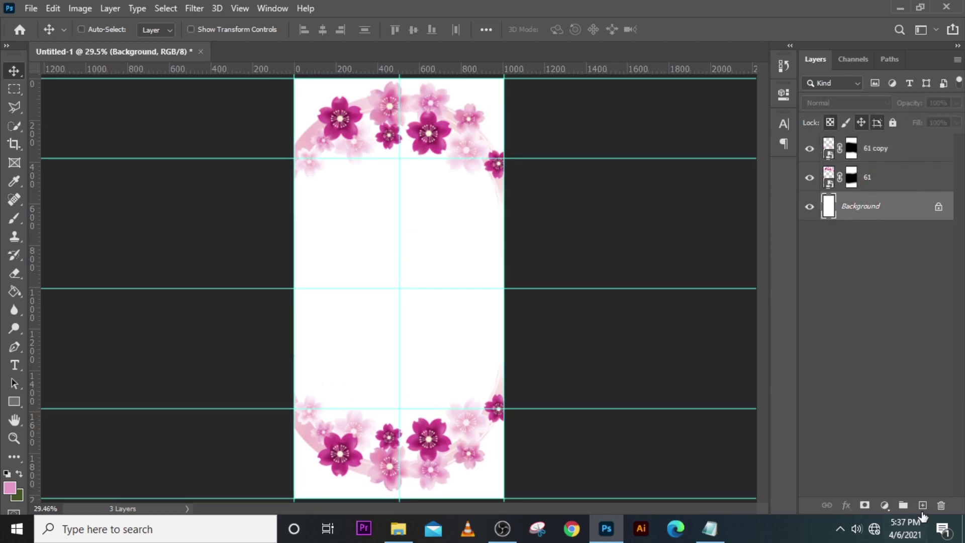
pyautogui.click(923, 507)
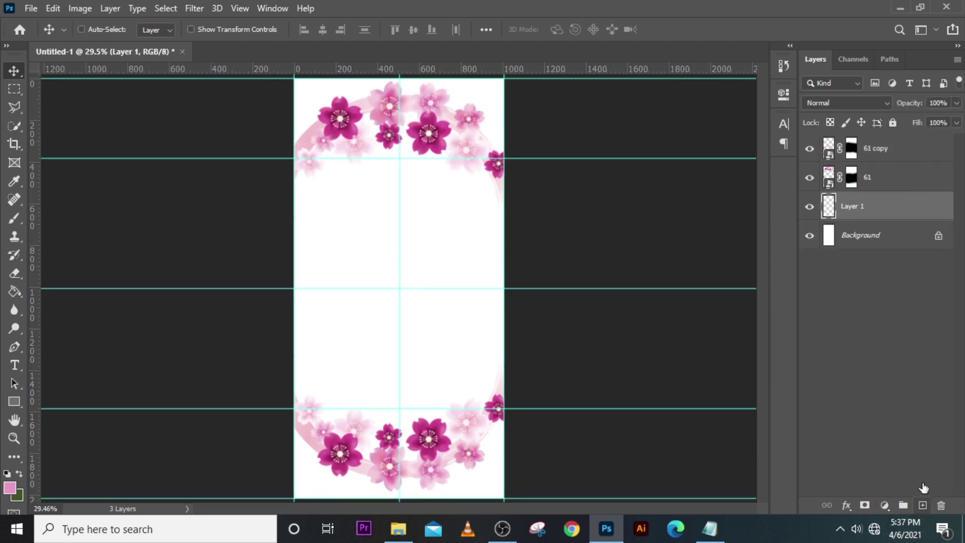
pyautogui.click(867, 210)
# - Choose the Brush tool and set the foreground colour to the light pink f6c1c8
pyautogui.click(14, 218)
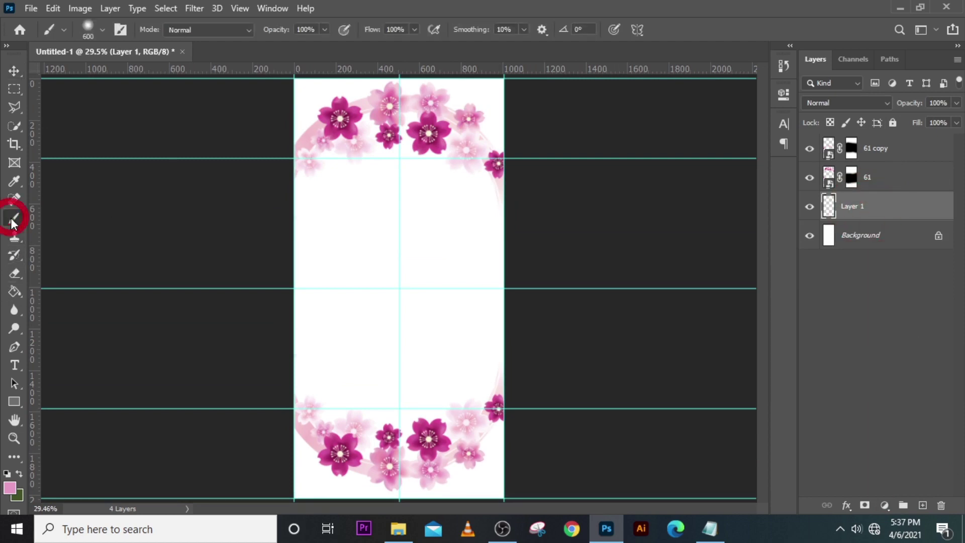
pyautogui.click(10, 488)
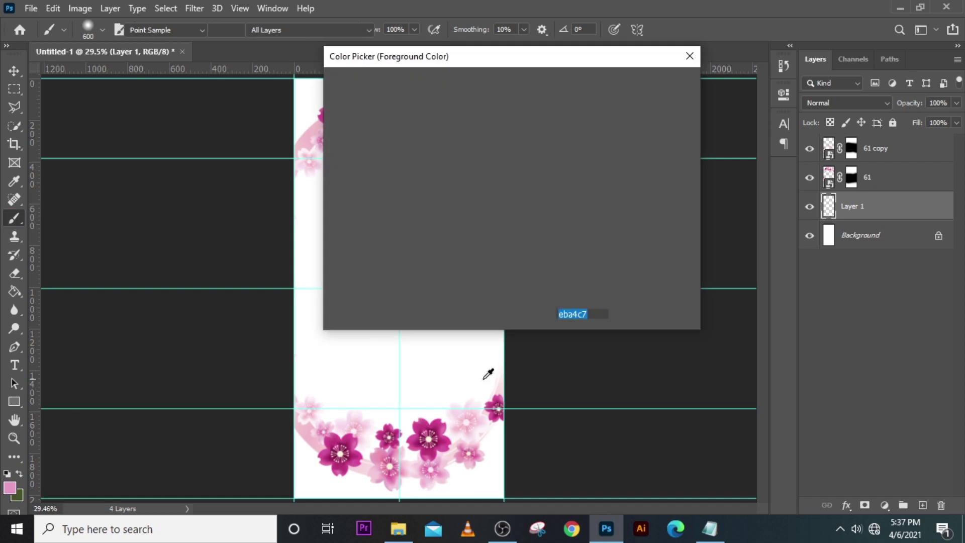
pyautogui.click(487, 375)
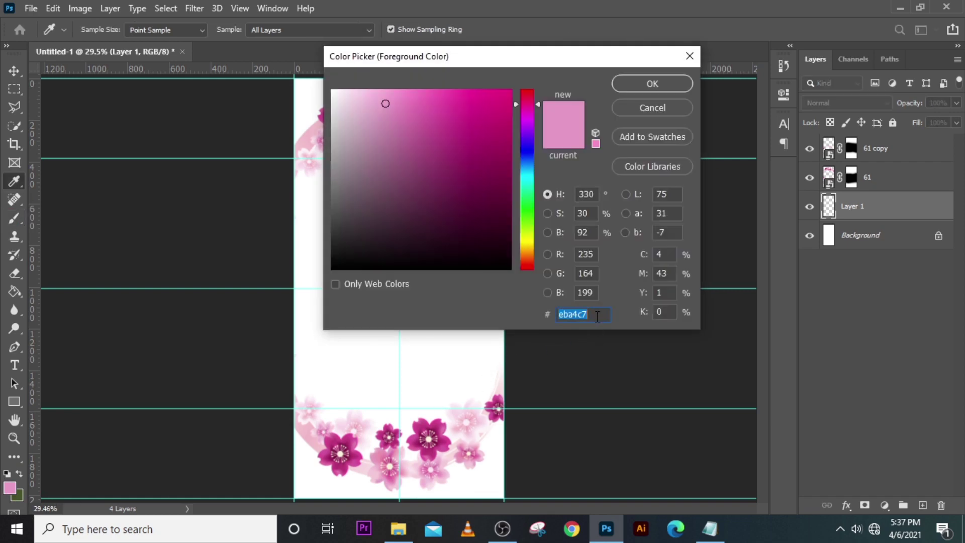
pyautogui.write('f')
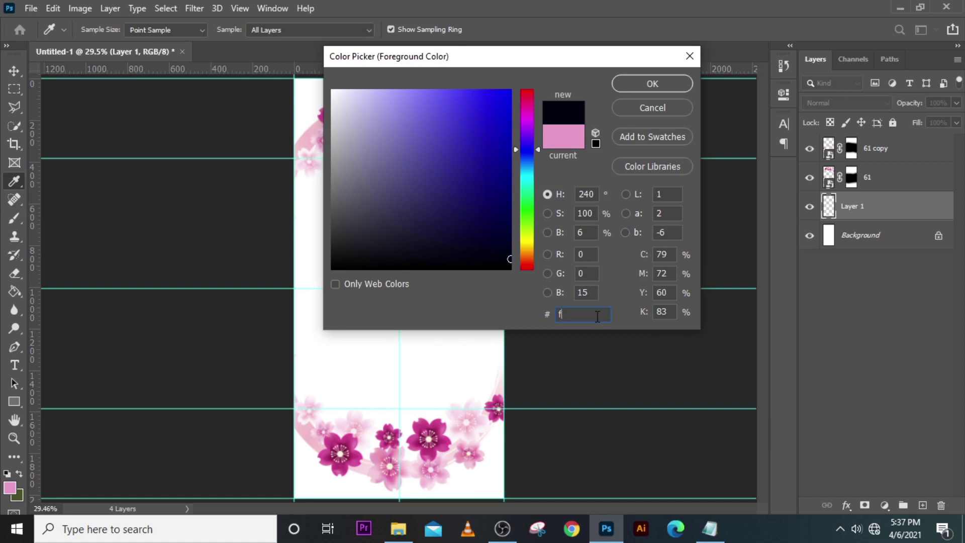
pyautogui.press('BackSpace')
pyautogui.write('f')
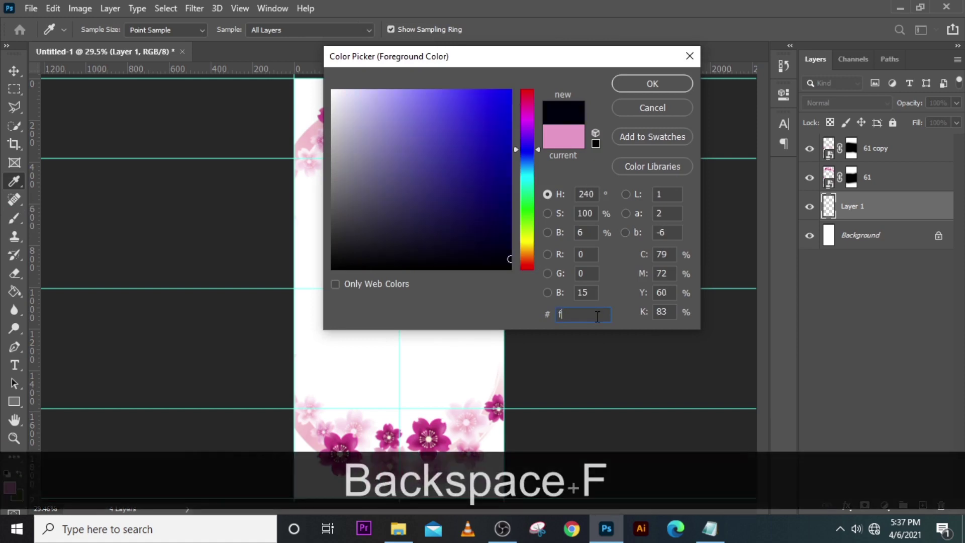
pyautogui.write('6')
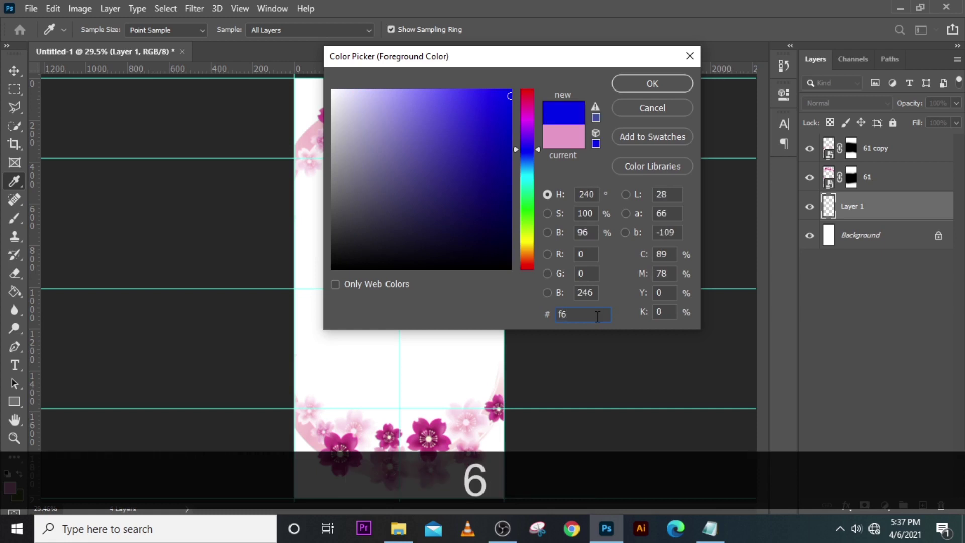
pyautogui.write('c1')
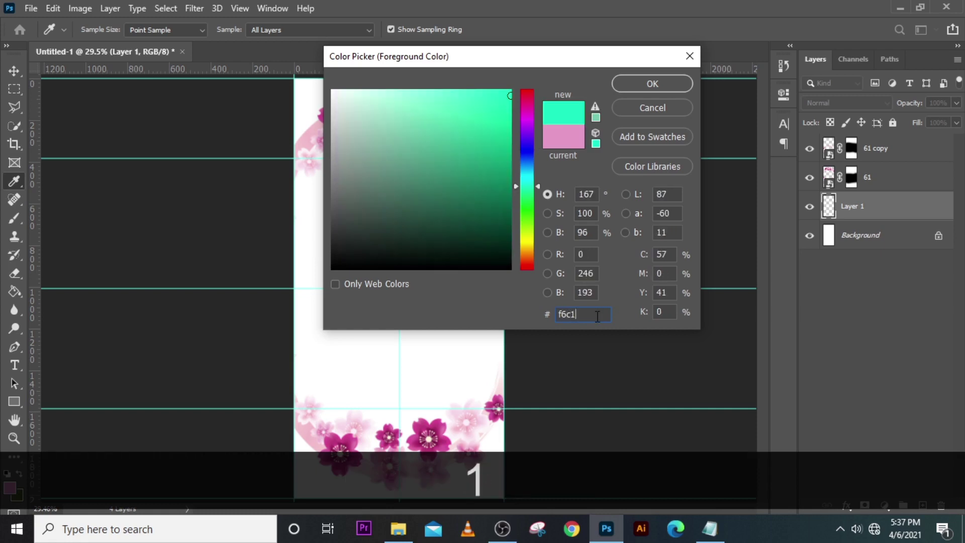
pyautogui.write('c8')
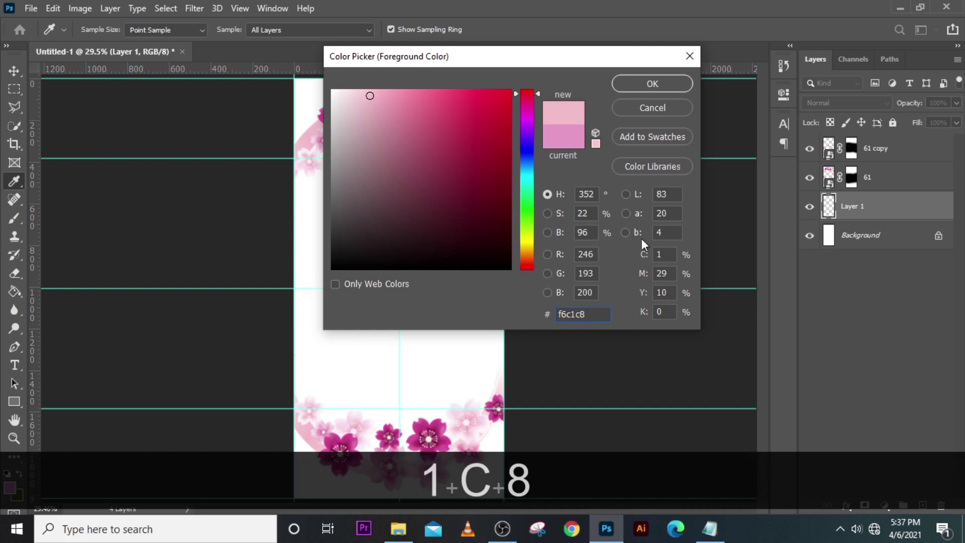
pyautogui.click(669, 85)
# - Paint light pink on Layer 1 behind and below the lower flowers, filling the bottom corners with brush sizes 500 and 250
pyautogui.press('b')
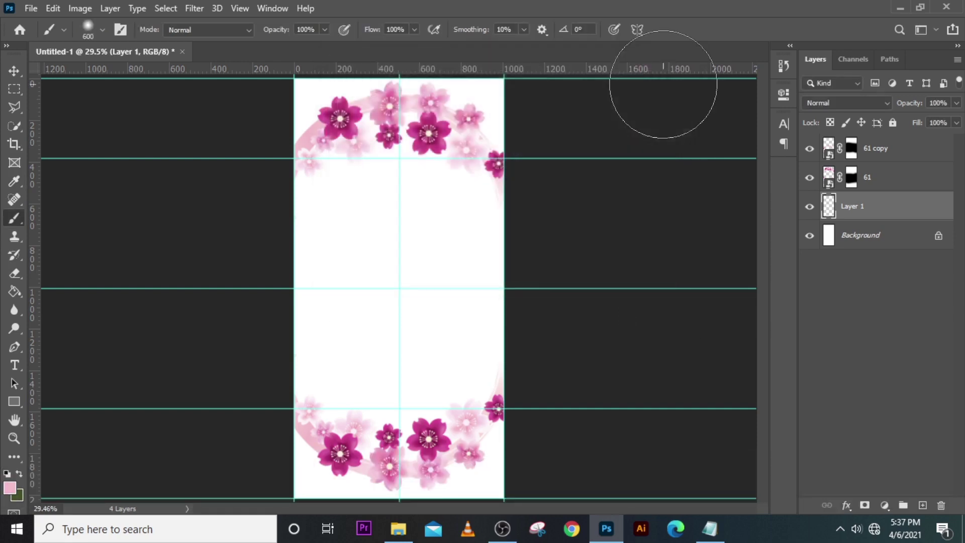
pyautogui.press('[')
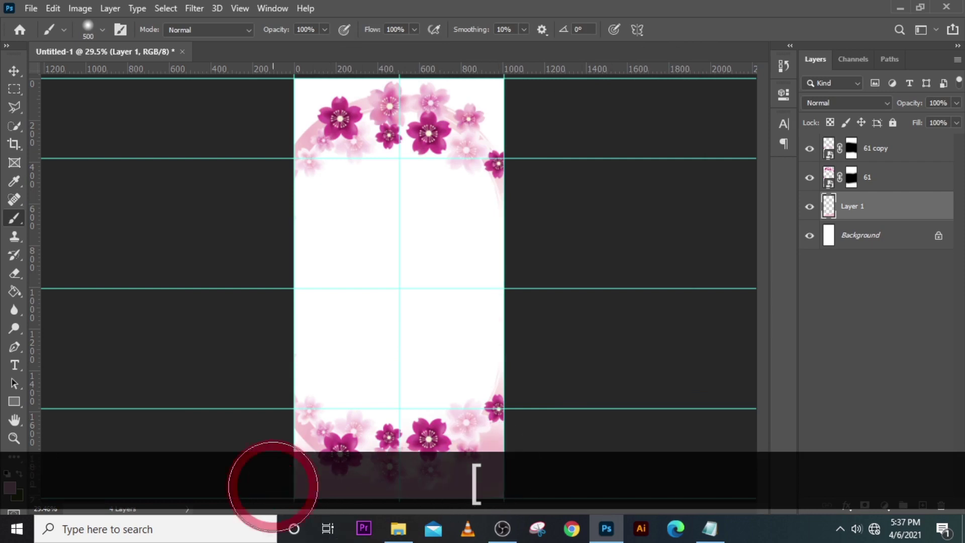
pyautogui.hotkey('ctrl', '=')
pyautogui.scroll(-5, 443, 336)
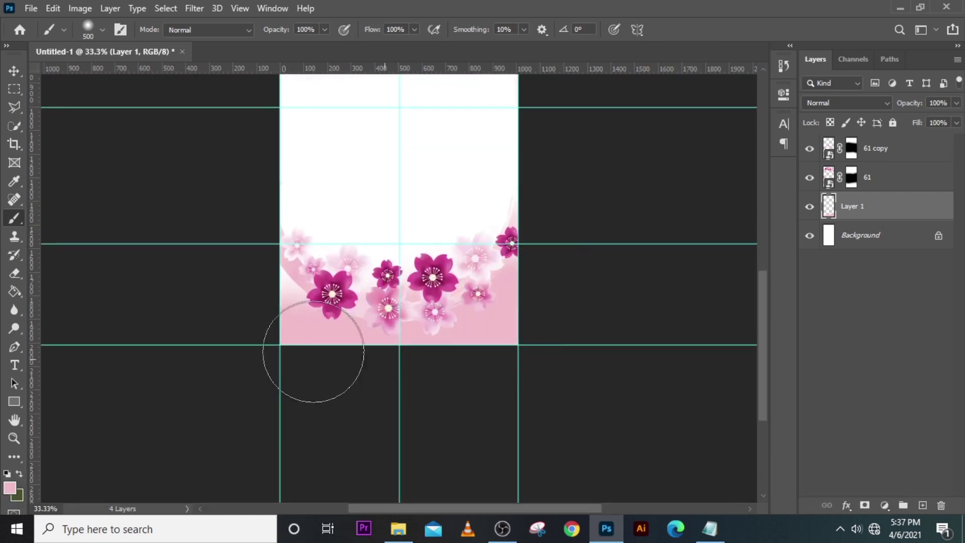
pyautogui.click(228, 276)
pyautogui.press('[')
pyautogui.press('[')
pyautogui.press('[')
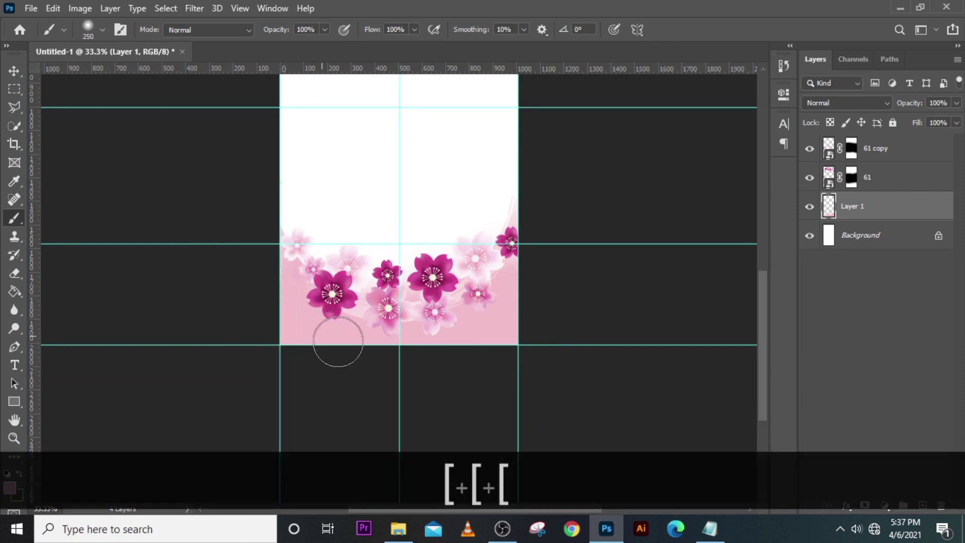
pyautogui.click(528, 257)
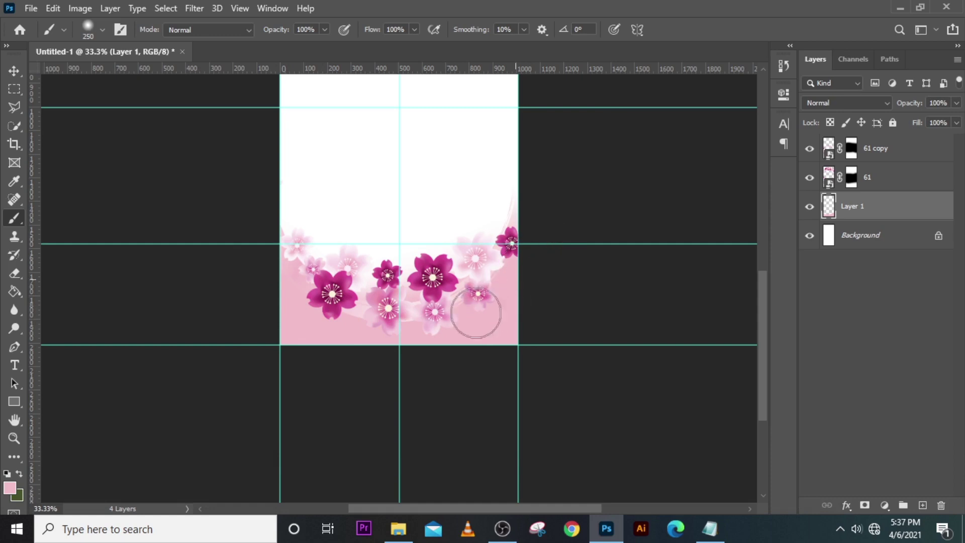
pyautogui.scroll(3, 585, 292)
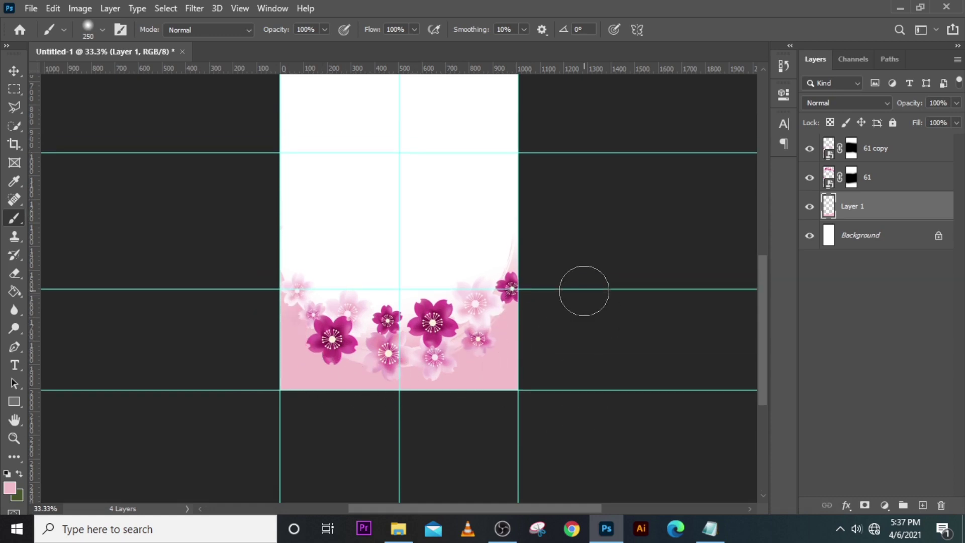
# - Set the foreground colour to the deeper pink eba4c7 for the area around the upper flowers
pyautogui.moveTo(764, 347); pyautogui.dragTo(751, 215)
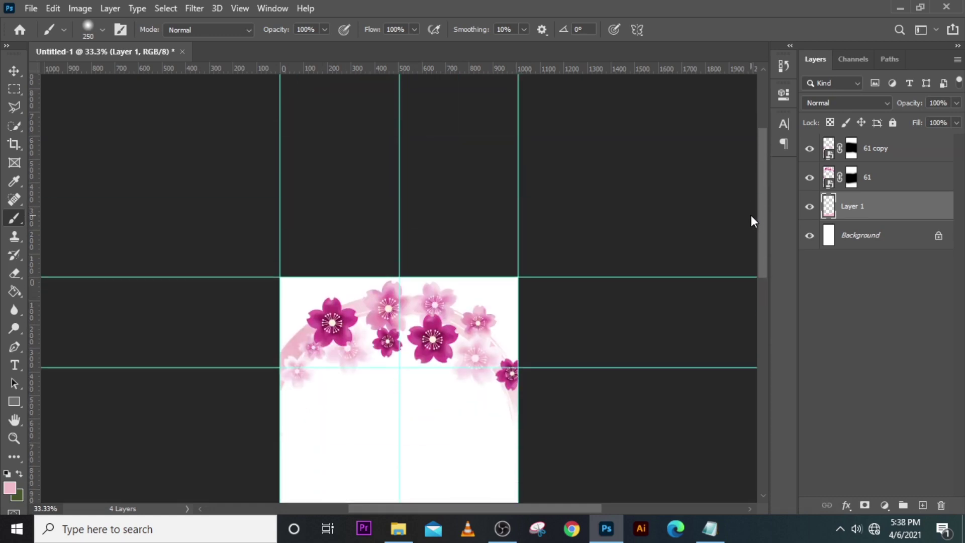
pyautogui.click(10, 487)
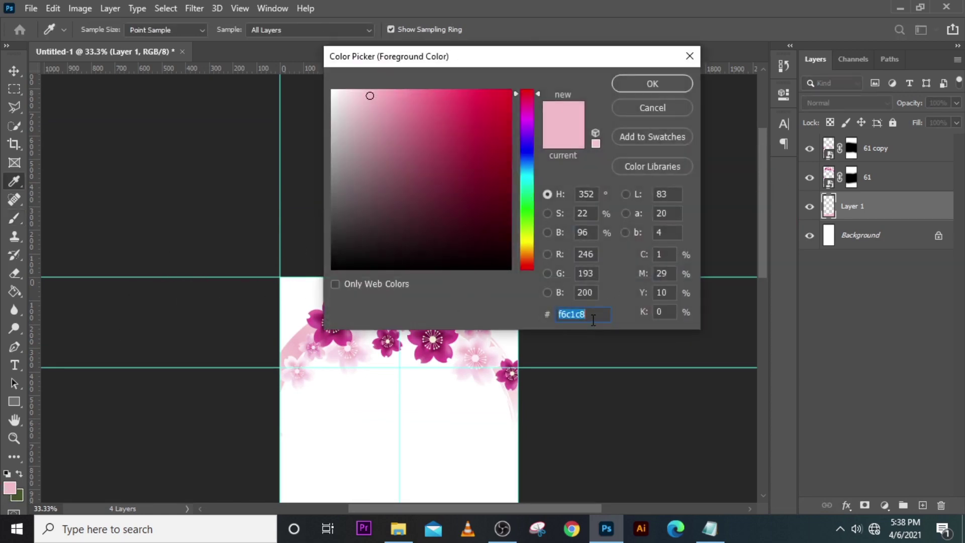
pyautogui.write('e')
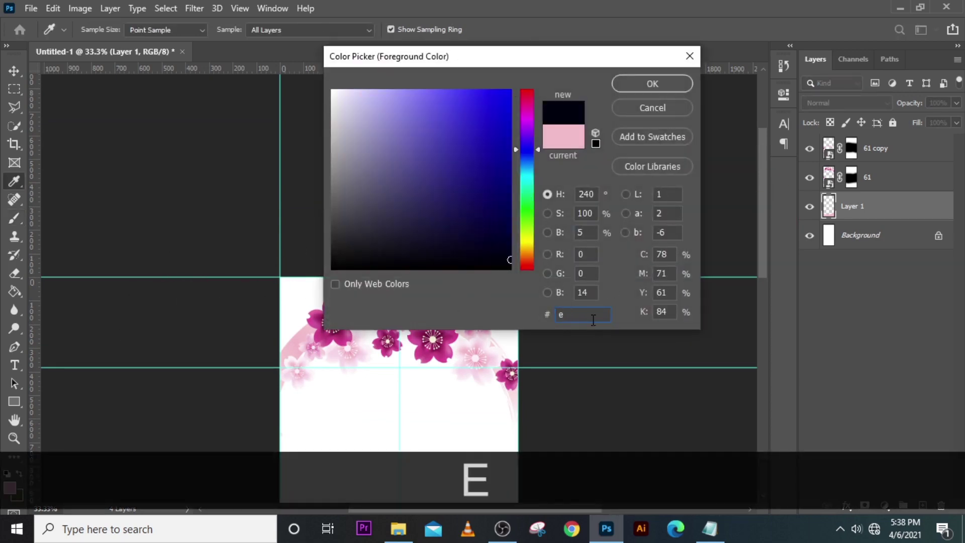
pyautogui.write('ba')
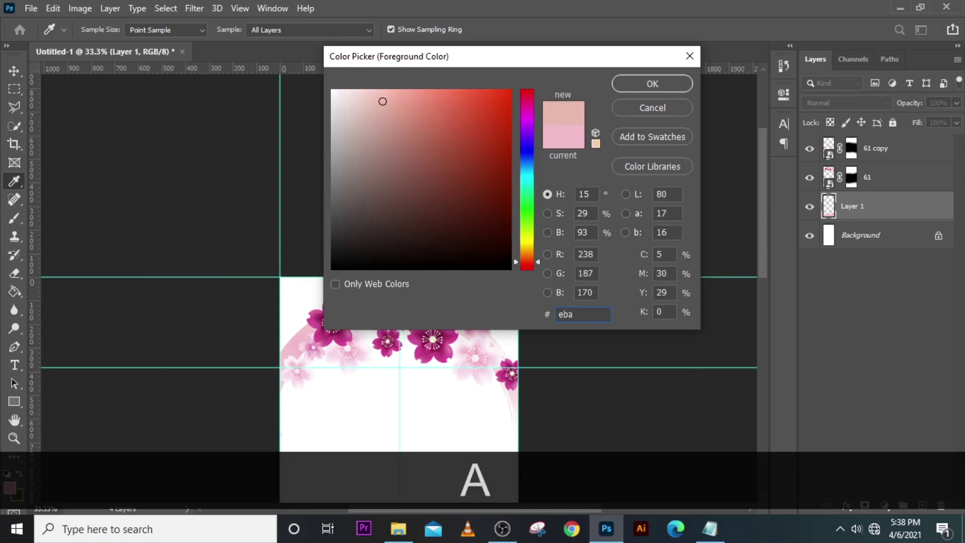
pyautogui.write('4c')
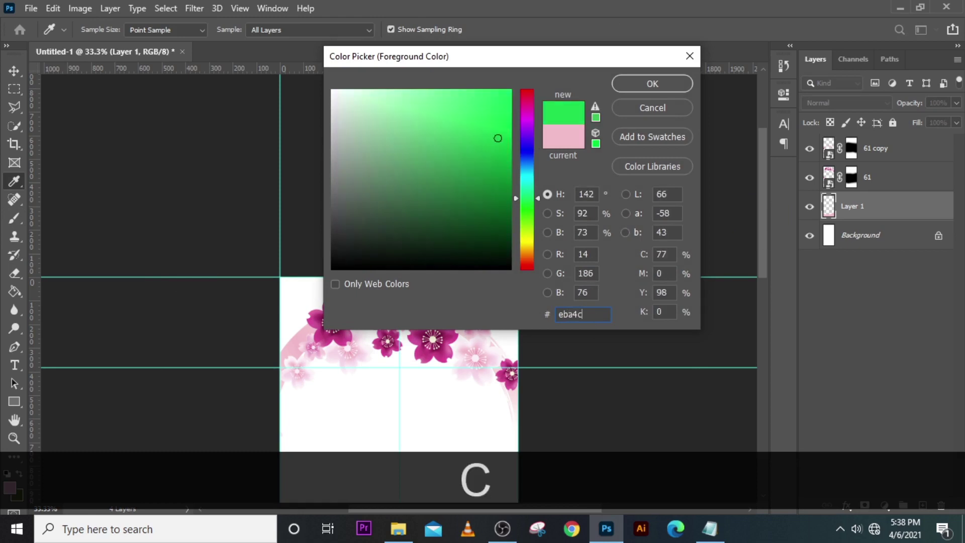
pyautogui.write('7')
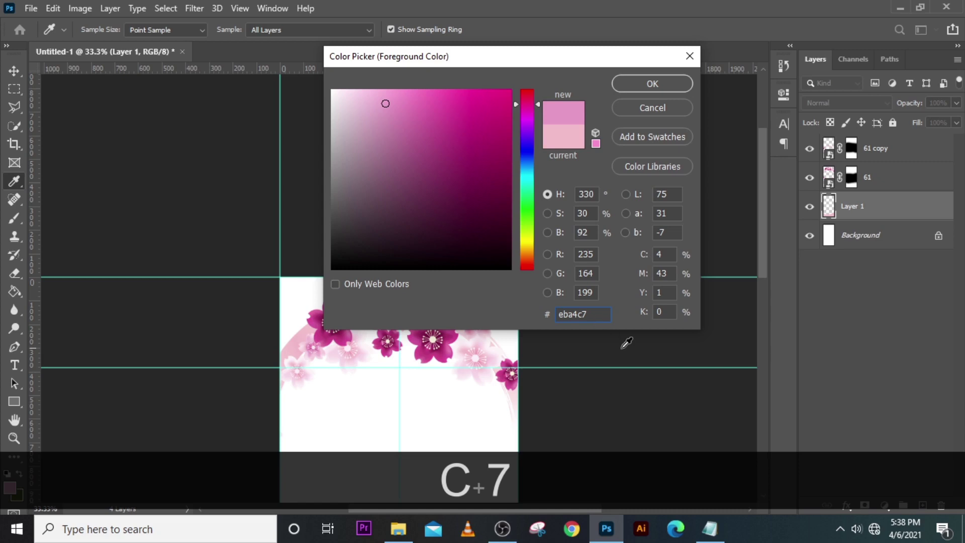
pyautogui.click(652, 84)
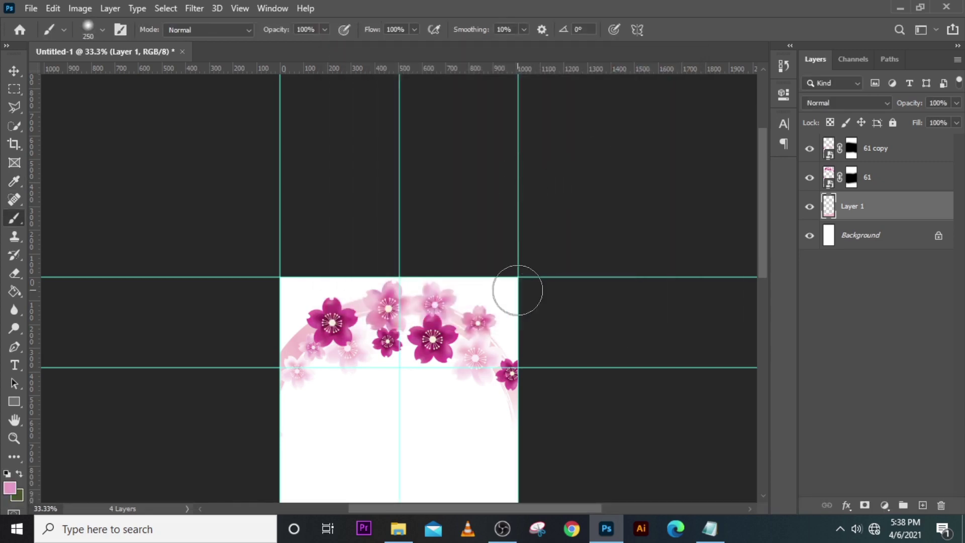
# - Add a new layer above Layer 1 and paint pink behind the upper flowers, filling the canvas's top edge and corners
pyautogui.click(924, 506)
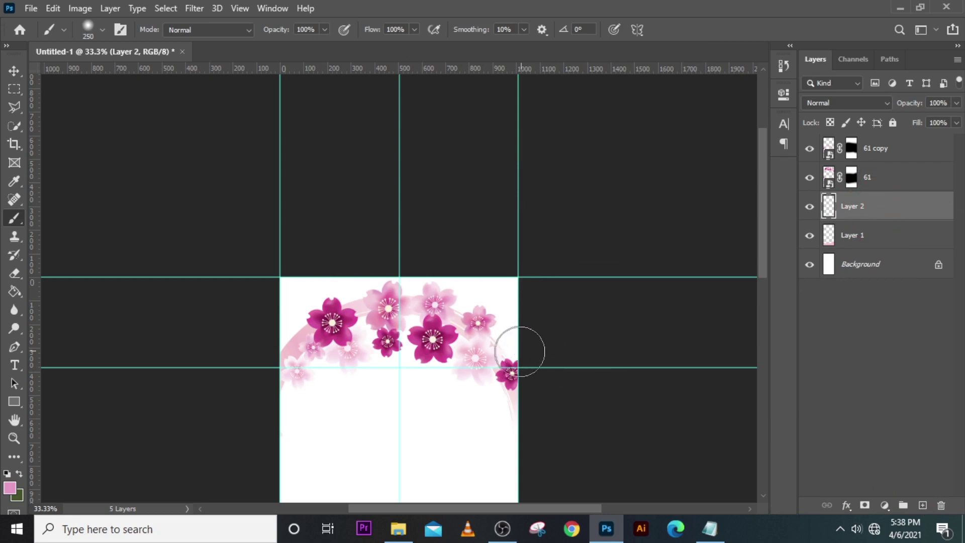
pyautogui.moveTo(517, 349)
pyautogui.mouseDown()
pyautogui.moveTo(480, 290)
pyautogui.moveTo(518, 294)
pyautogui.moveTo(375, 274)
pyautogui.moveTo(311, 289)
pyautogui.moveTo(254, 343)
pyautogui.moveTo(291, 312)
pyautogui.moveTo(289, 322)
pyautogui.moveTo(385, 276)
pyautogui.moveTo(427, 278)
pyautogui.moveTo(504, 317)
pyautogui.mouseUp()
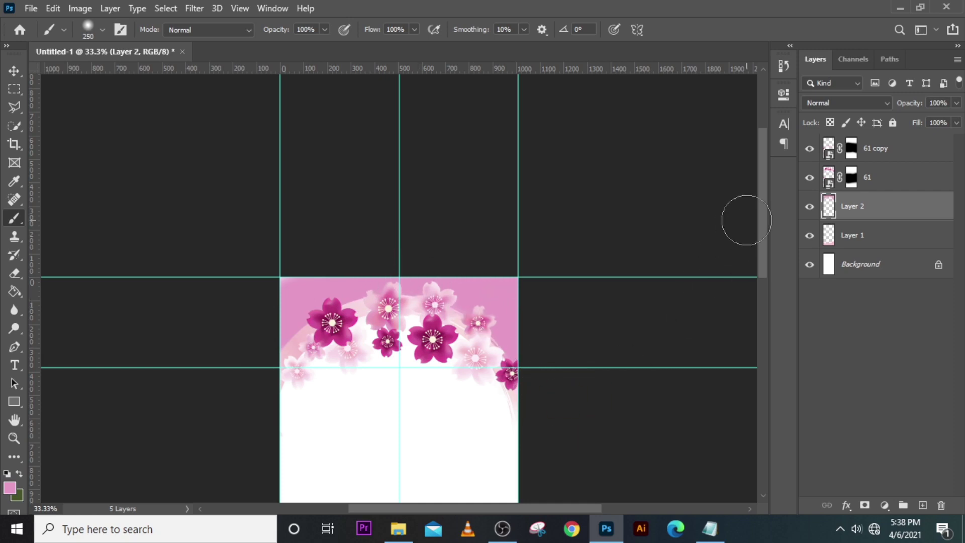
pyautogui.press('ctrl')
pyautogui.hotkey('ctrl', '0')
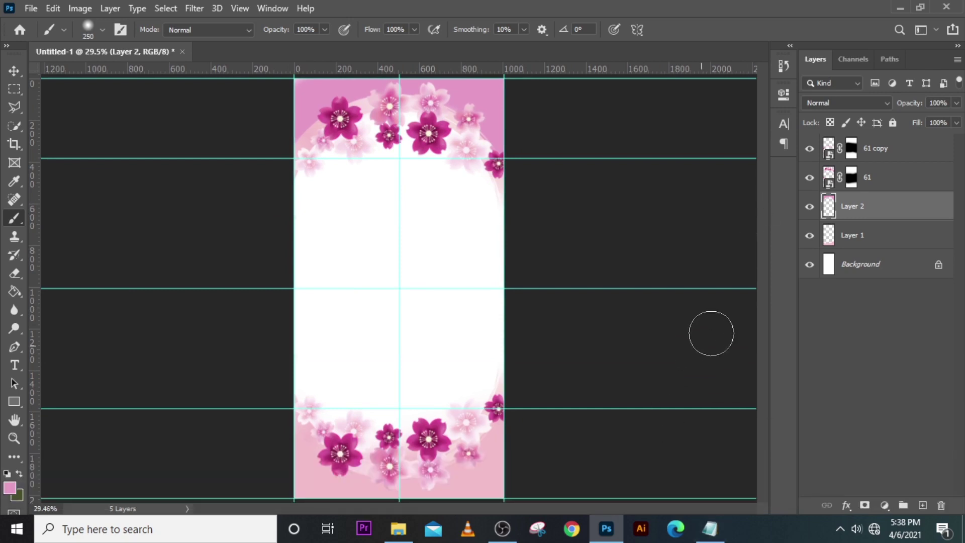
# - Hide the guides and group the two flower layers with both painted layers under the name BG
pyautogui.hotkey('ctrl', ';')
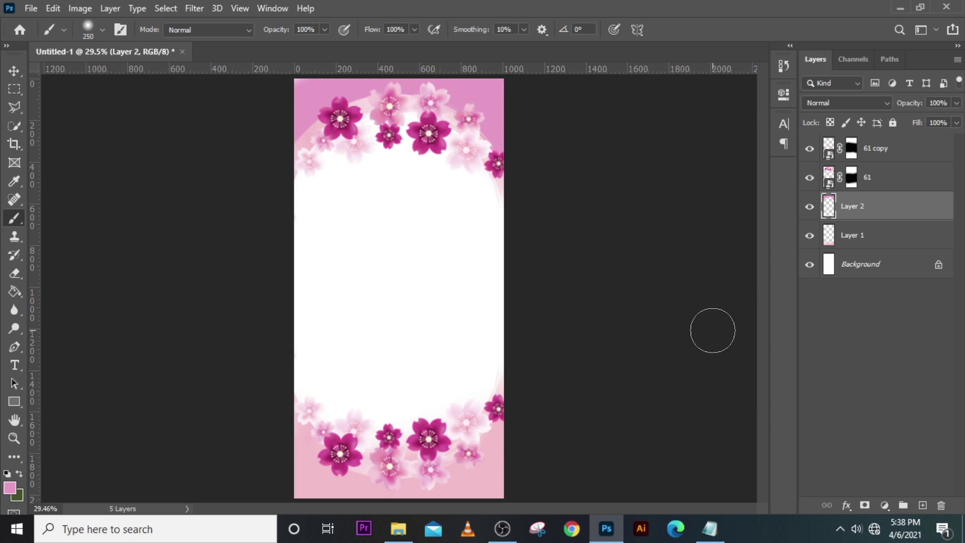
pyautogui.click(907, 145)
pyautogui.keyDown('shift'); pyautogui.click(887, 237); pyautogui.keyUp('shift')
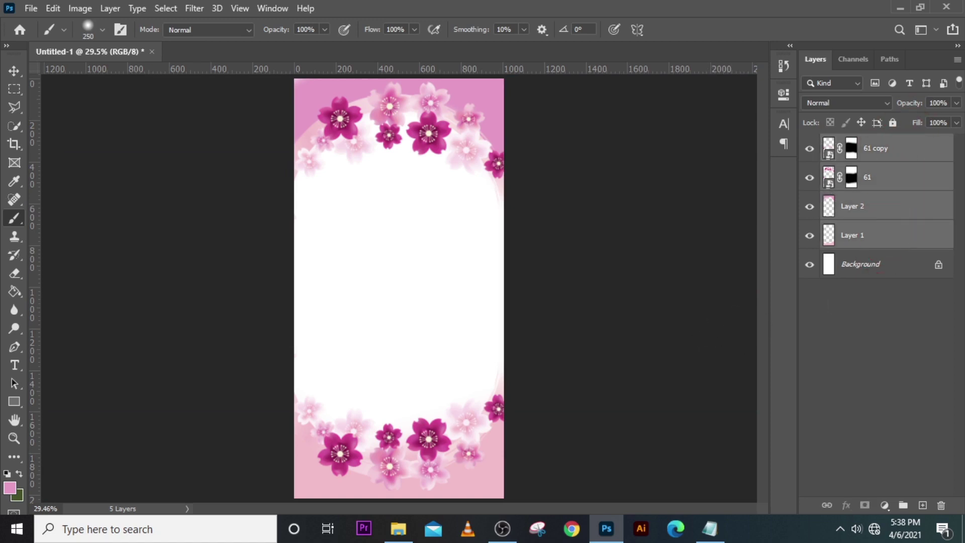
pyautogui.hotkey('ctrl', 'g')
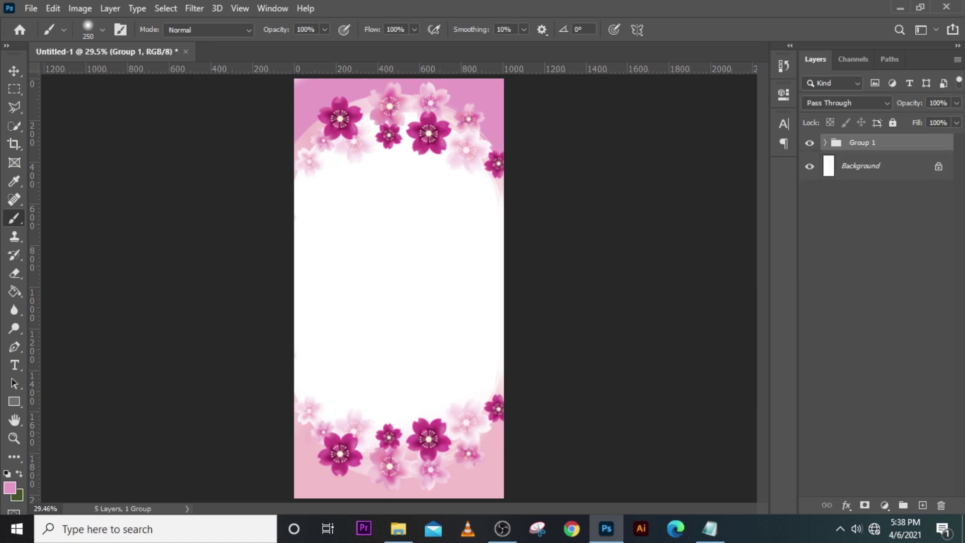
pyautogui.doubleClick(869, 144)
pyautogui.press('capslock')
pyautogui.write('BG')
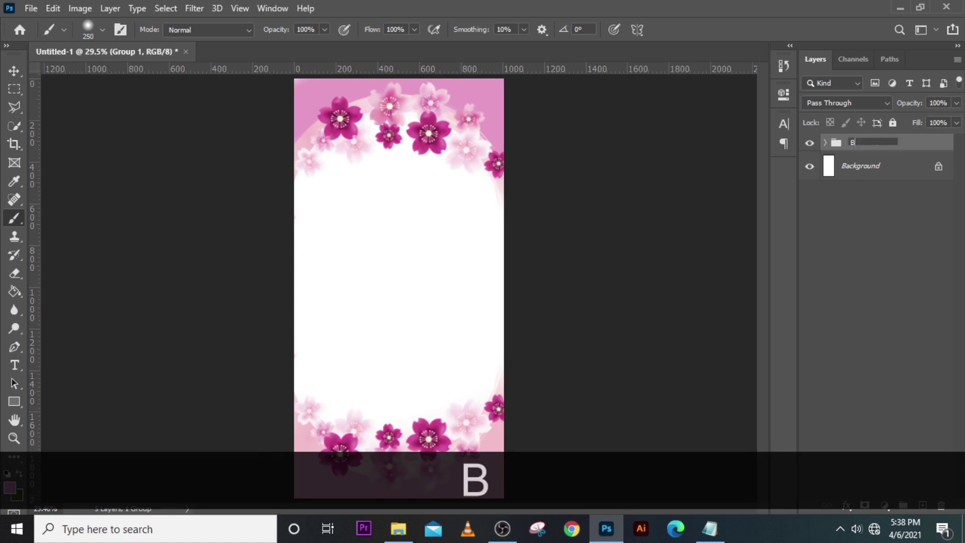
pyautogui.press('Return')
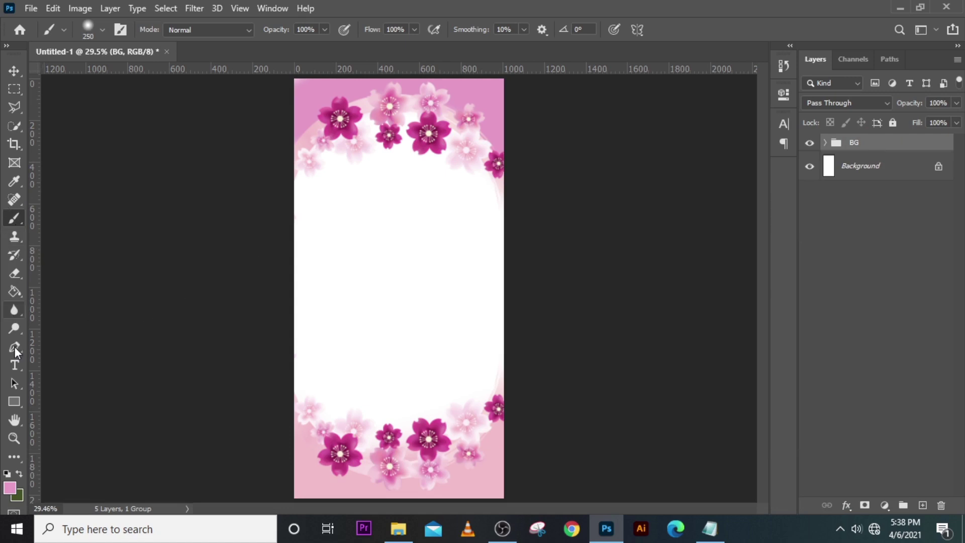
# - Copy the verse "He made al things beautiful in His time (Ecclesiastes 3:11)" from Notepad into a new text layer below the upper flowers
pyautogui.click(14, 365)
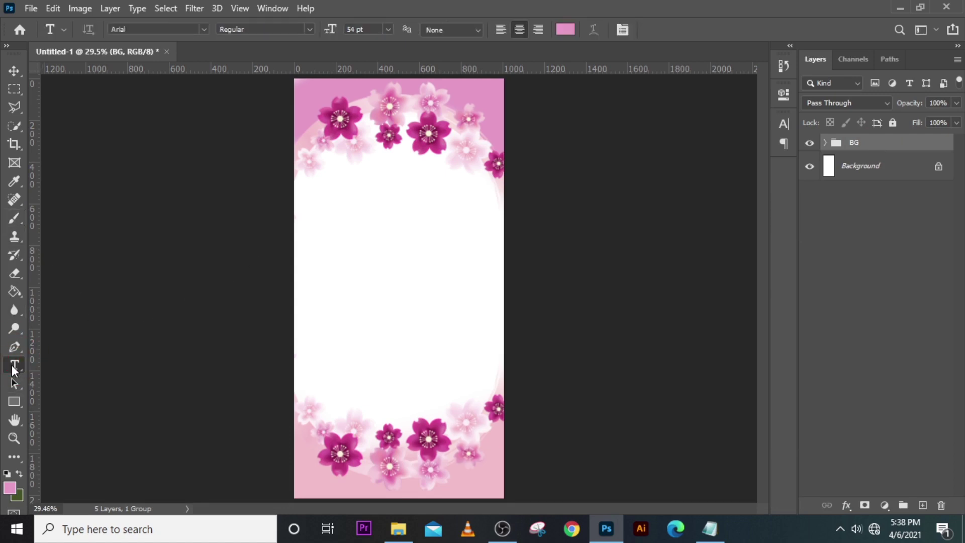
pyautogui.click(344, 205)
pyautogui.click(710, 529)
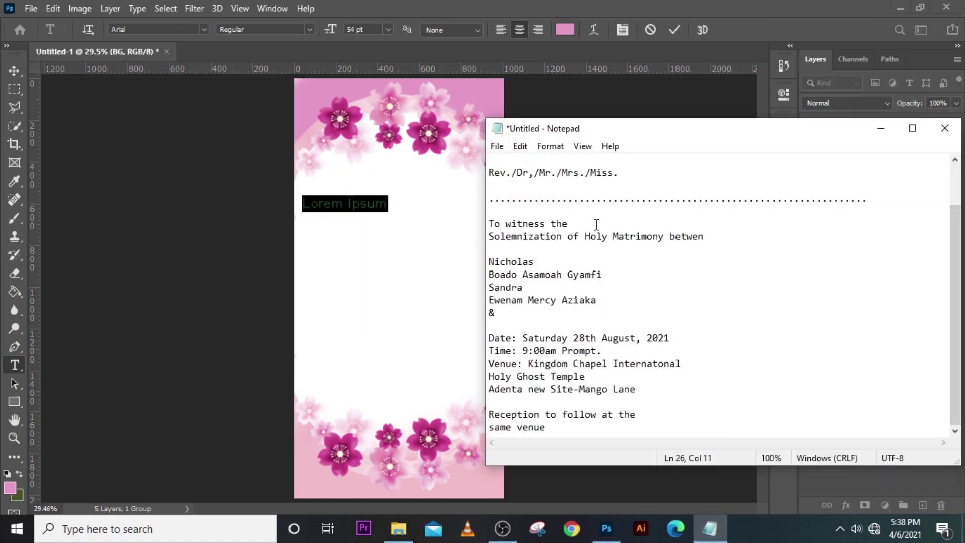
pyautogui.scroll(2, 669, 214)
pyautogui.moveTo(604, 174); pyautogui.dragTo(480, 159)
pyautogui.hotkey('ctrl', 'c')
pyautogui.click(523, 6)
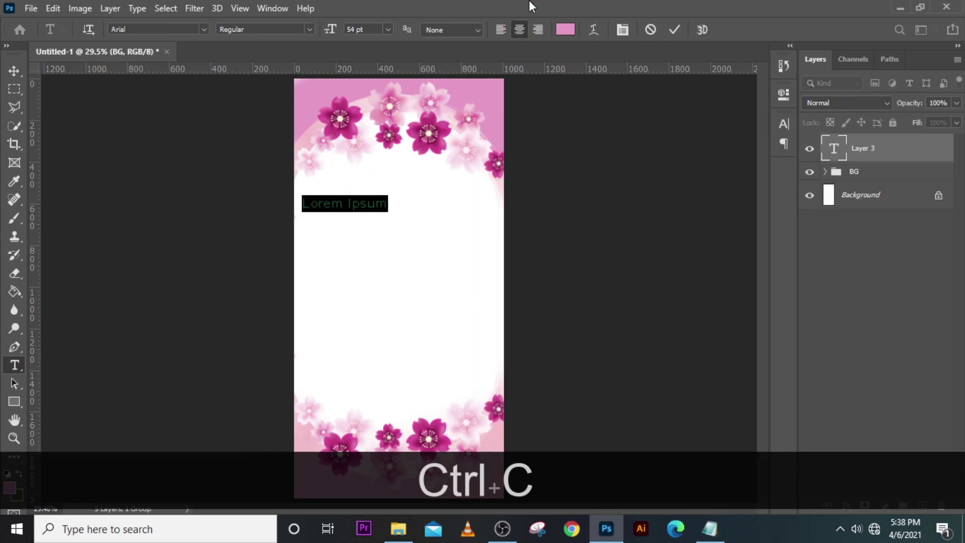
pyautogui.hotkey('ctrl', 'v')
# - Commit the pasted verse text and set its font size to 35 pt
pyautogui.click(839, 149)
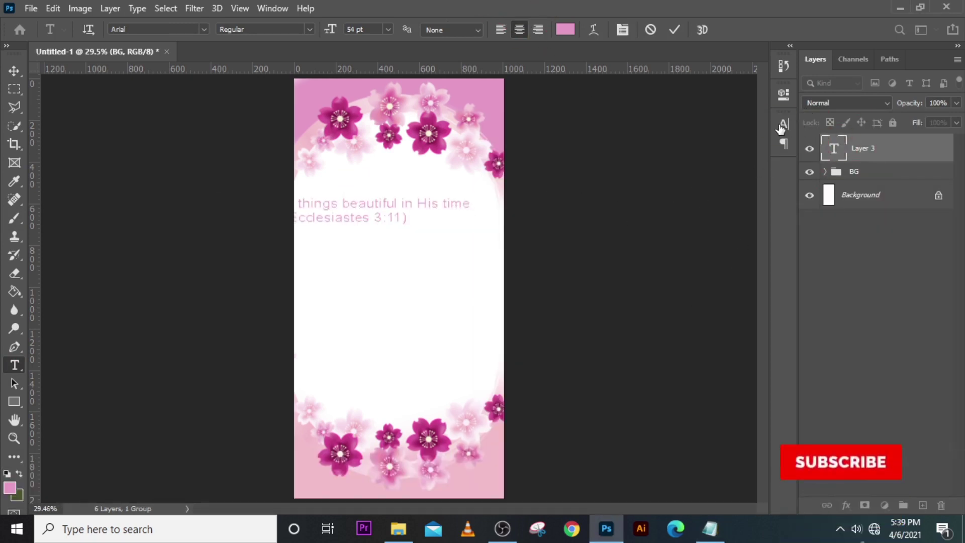
pyautogui.click(783, 124)
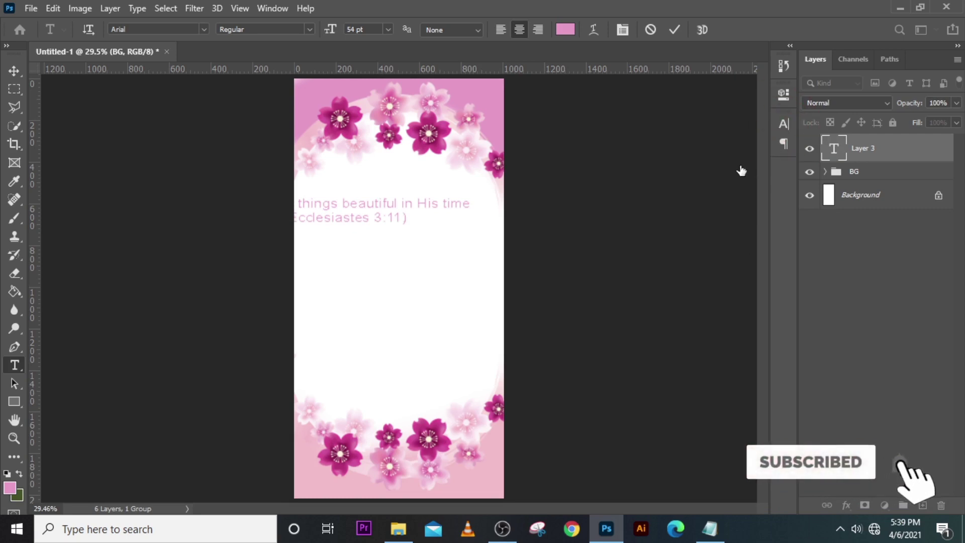
pyautogui.click(664, 162)
pyautogui.moveTo(665, 162); pyautogui.dragTo(637, 162)
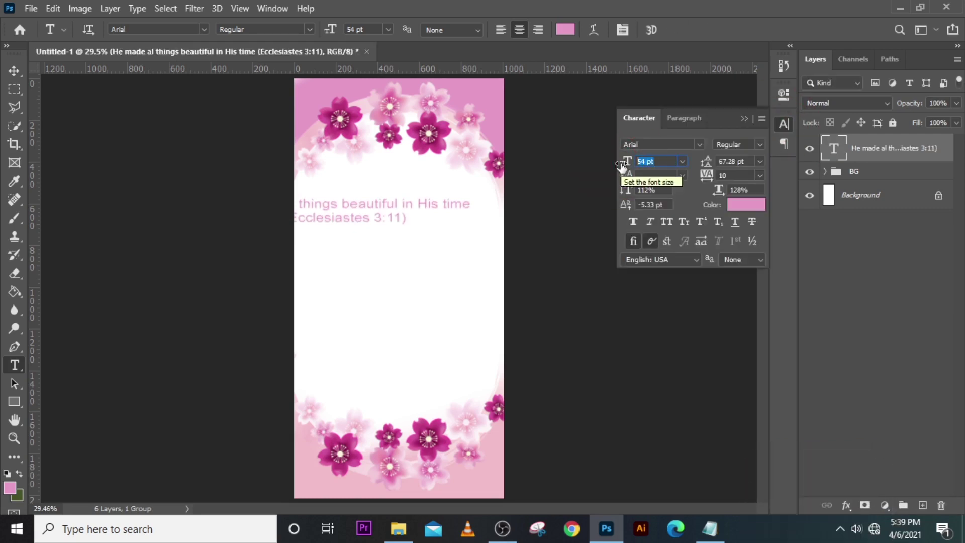
pyautogui.write('35')
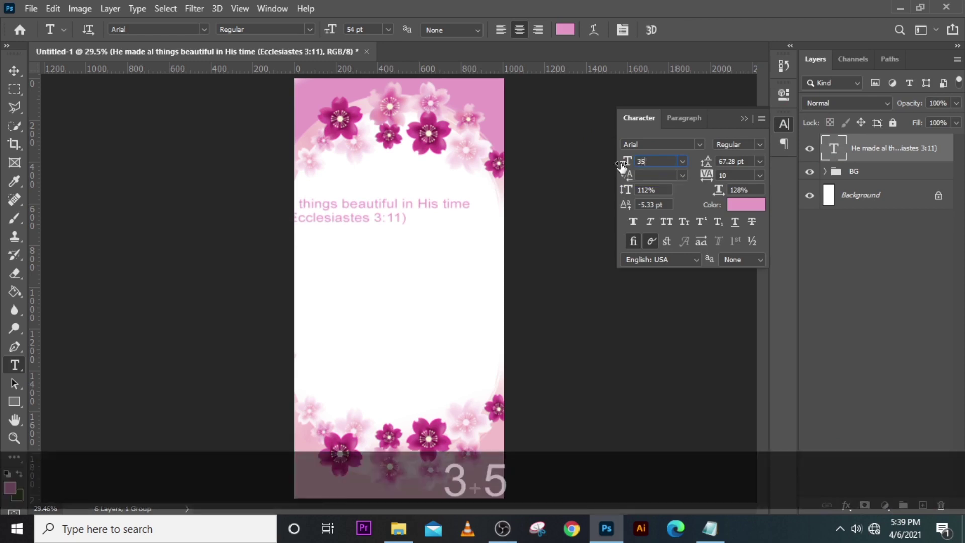
pyautogui.press('Return')
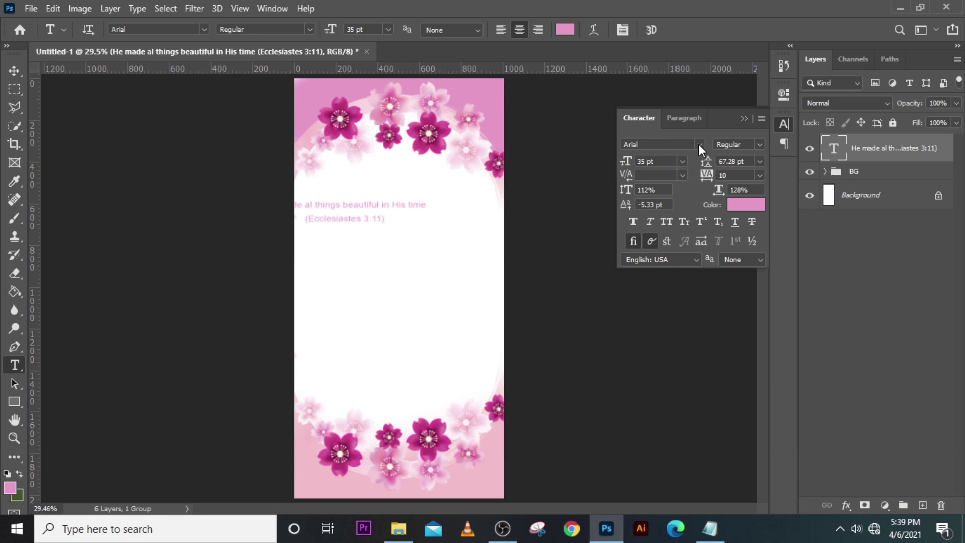
# - Change the verse's font to Vivaldi
pyautogui.click(699, 144)
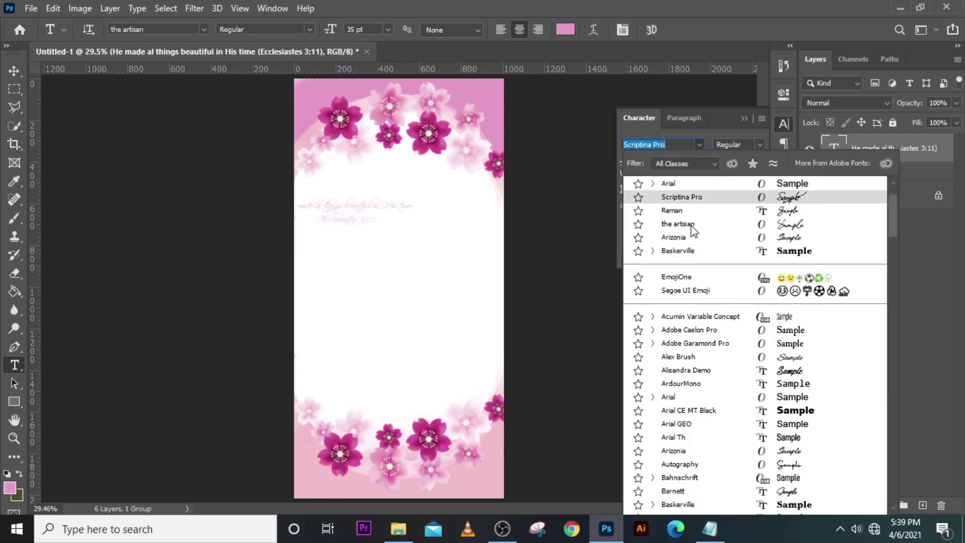
pyautogui.click(693, 227)
pyautogui.click(736, 238)
pyautogui.click(736, 241)
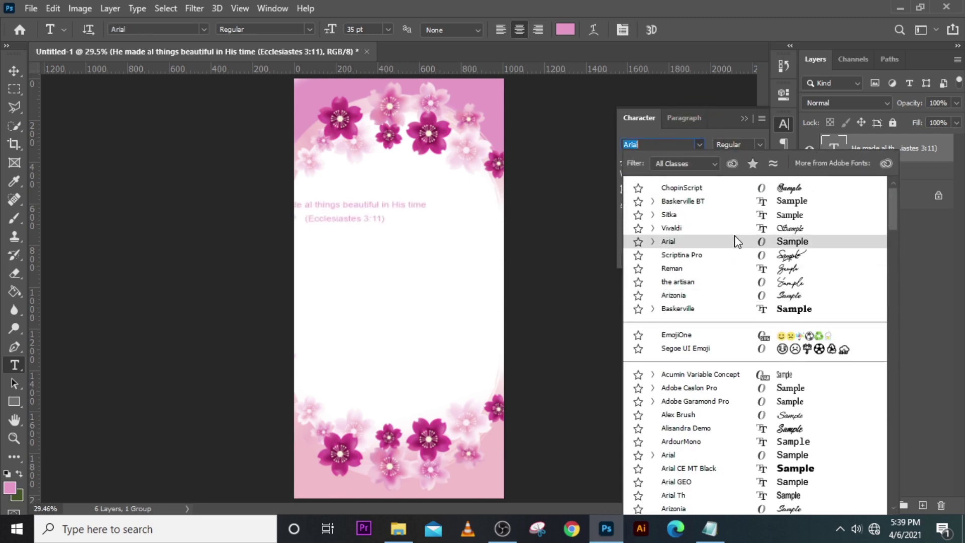
pyautogui.click(702, 229)
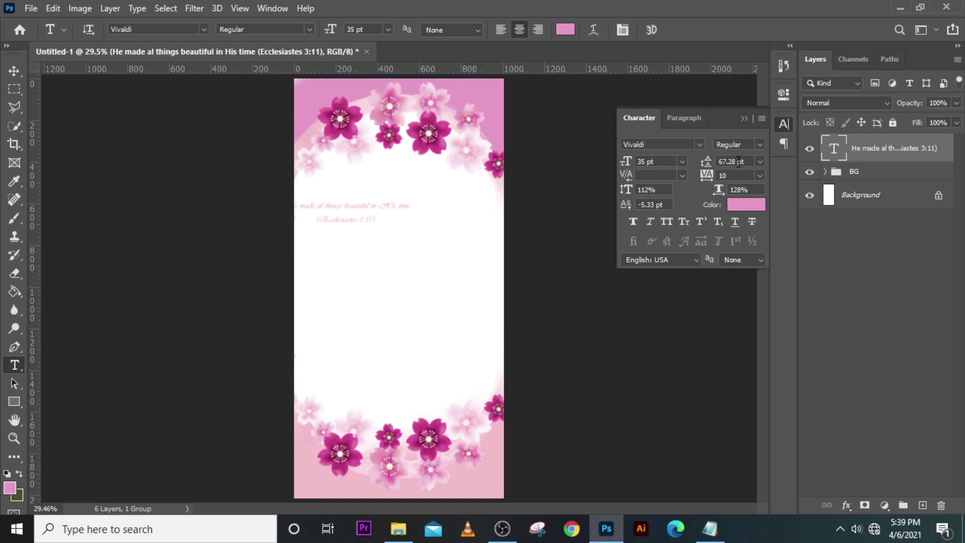
# - Set the verse's leading to 44 pt and enter 30 for its tracking
pyautogui.moveTo(754, 165); pyautogui.dragTo(705, 151)
pyautogui.write('44')
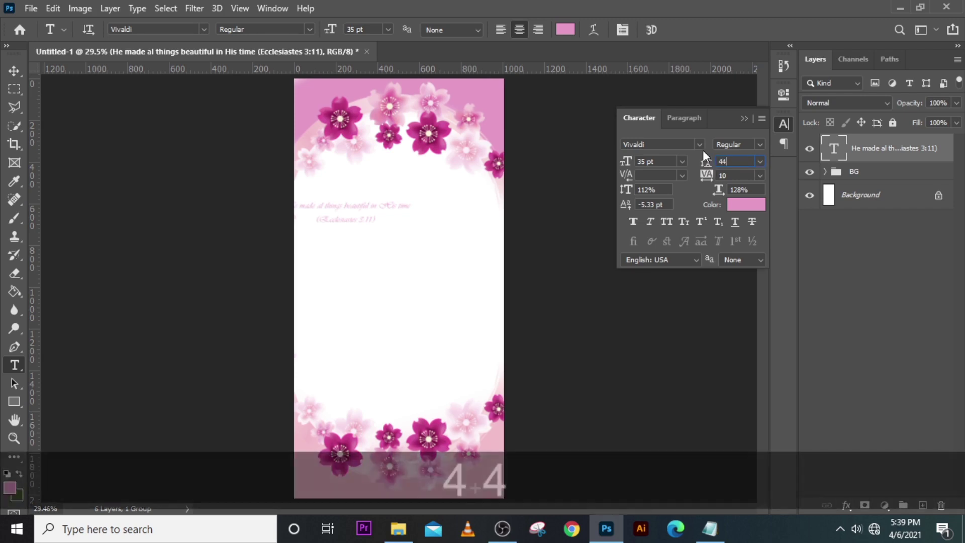
pyautogui.press('Return')
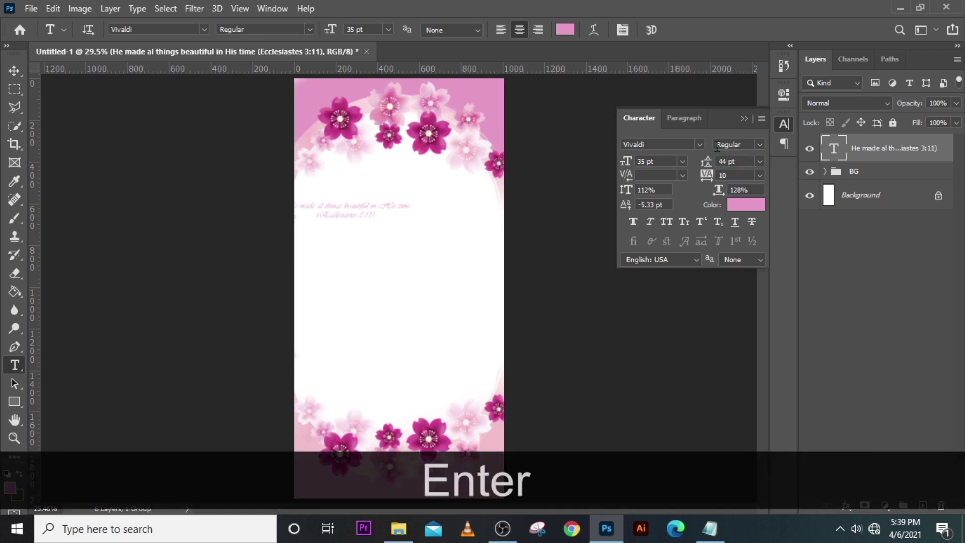
pyautogui.press('BackSpace')
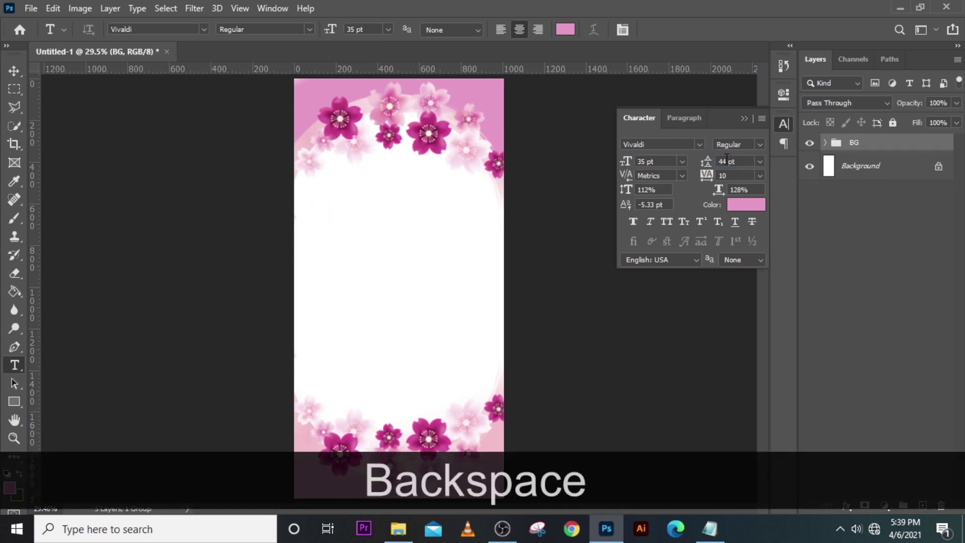
pyautogui.hotkey('ctrl', 'z')
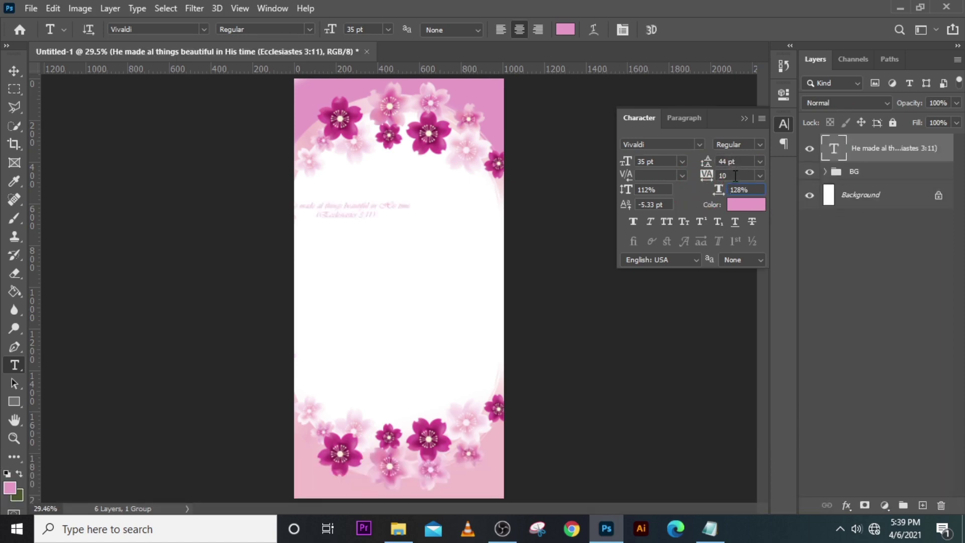
pyautogui.write('30')
# - Change the verse's text colour to the dark maroon 310516
pyautogui.click(742, 206)
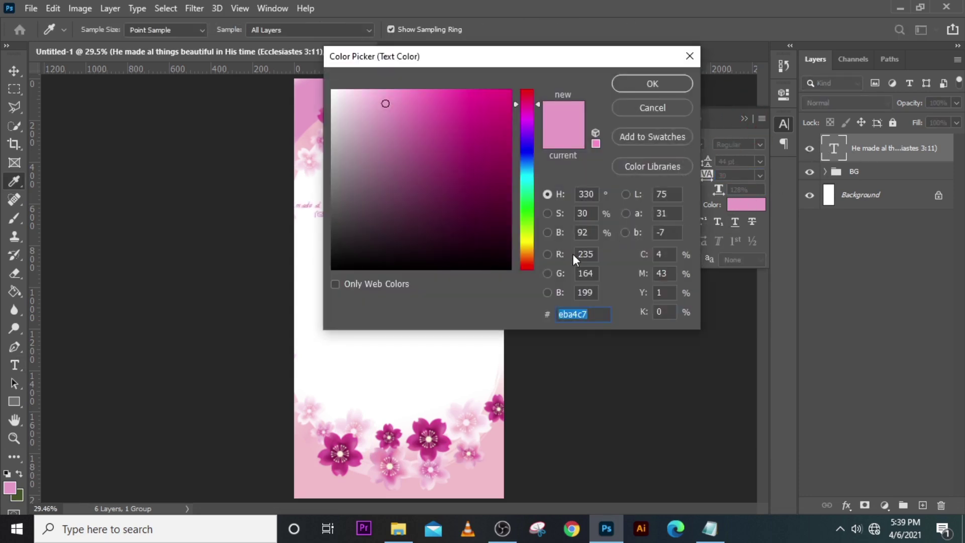
pyautogui.write('31')
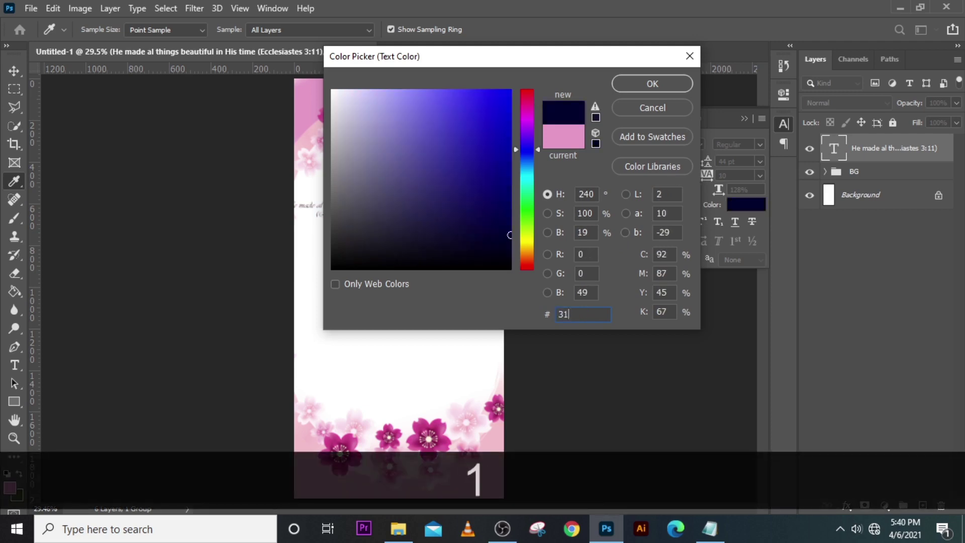
pyautogui.write('05')
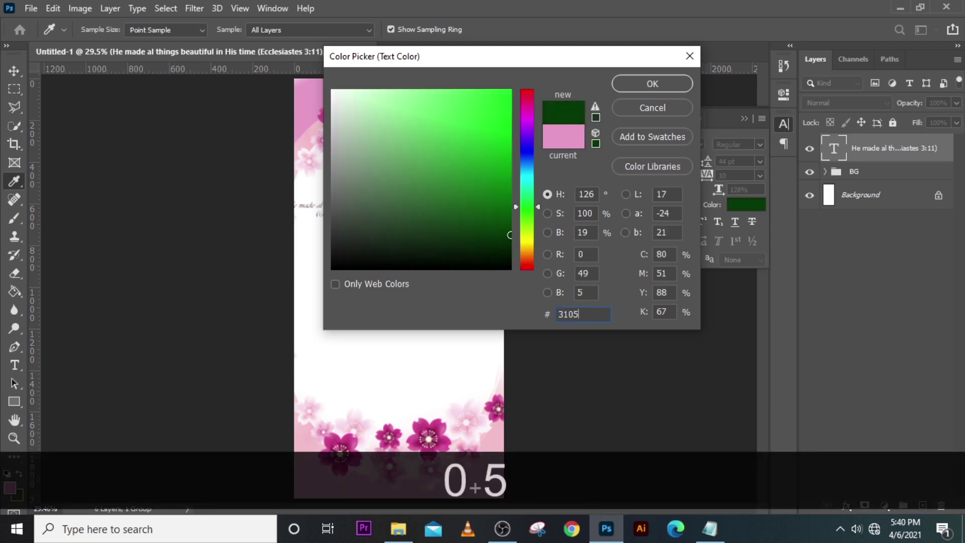
pyautogui.write('16')
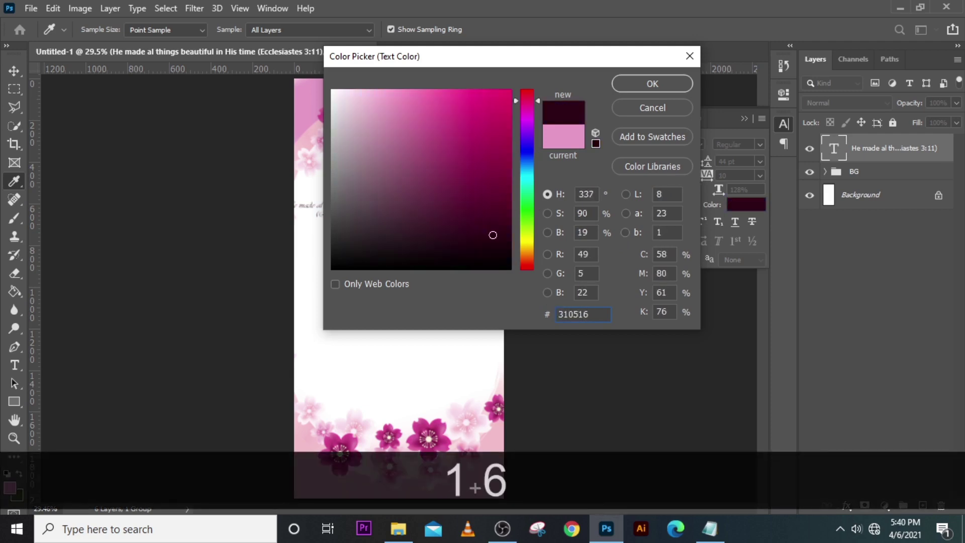
pyautogui.click(653, 84)
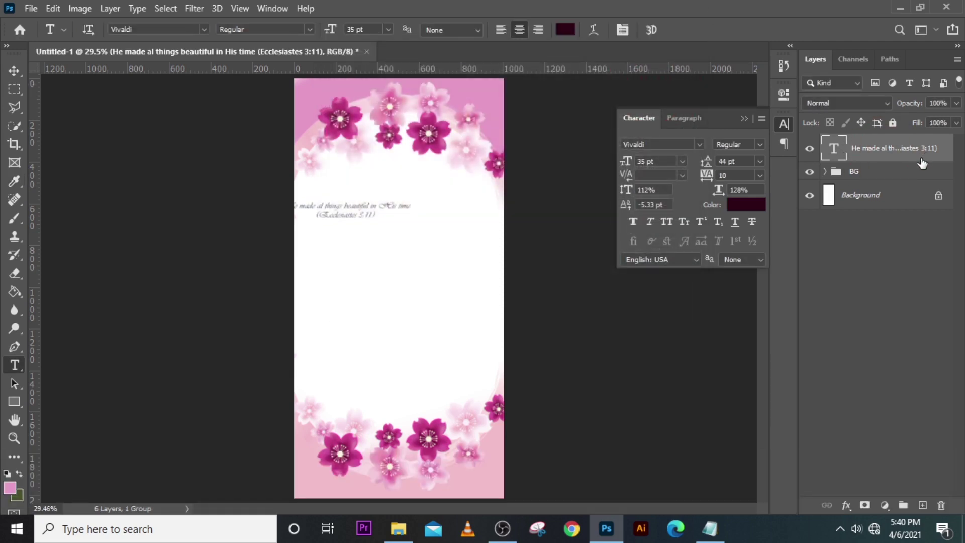
# - Show the guides and move the verse onto the vertical centre guide, directly under the horizontal guide at the upper flowers
pyautogui.hotkey('ctrl', 't')
pyautogui.hotkey('ctrl', 'h')
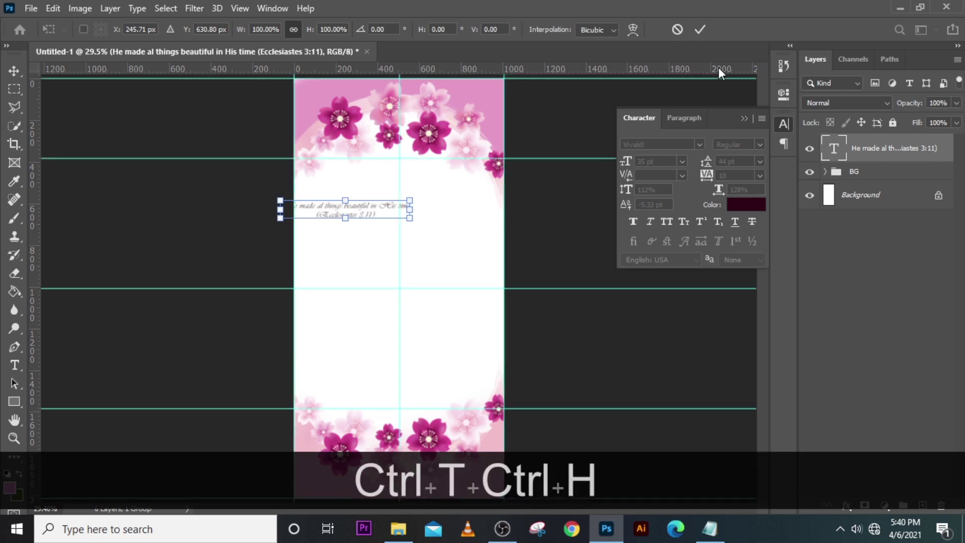
pyautogui.hotkey('ctrl', '=')
pyautogui.hotkey('ctrl', '=')
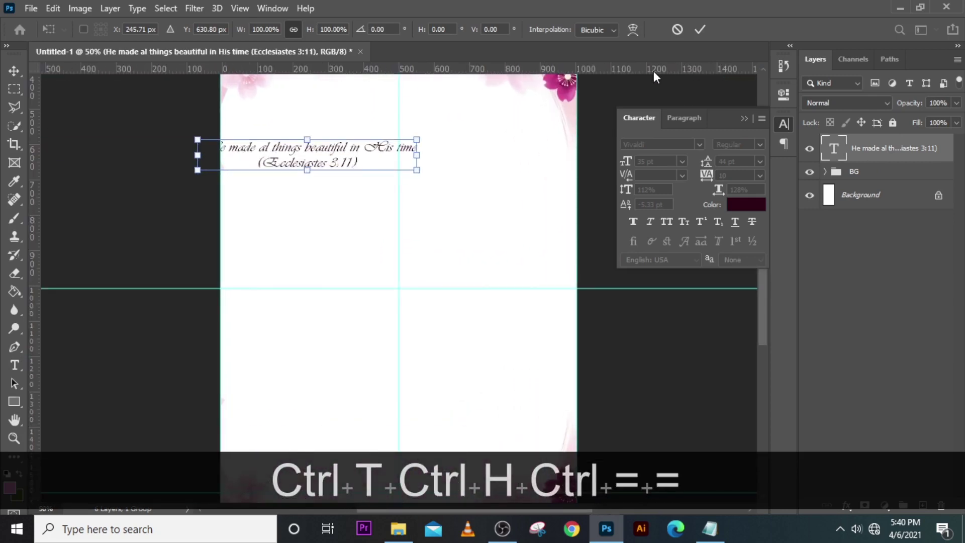
pyautogui.scroll(4, 613, 115)
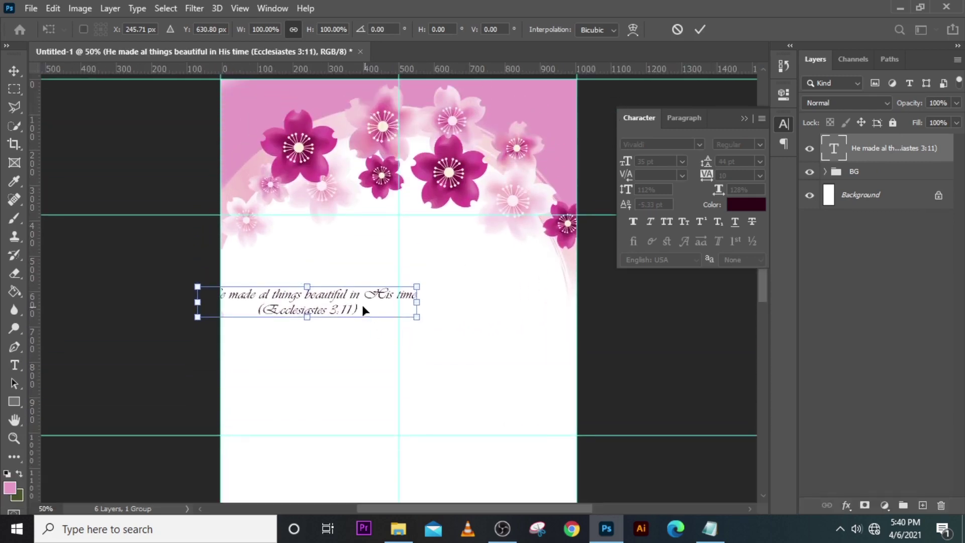
pyautogui.moveTo(347, 297); pyautogui.dragTo(435, 230)
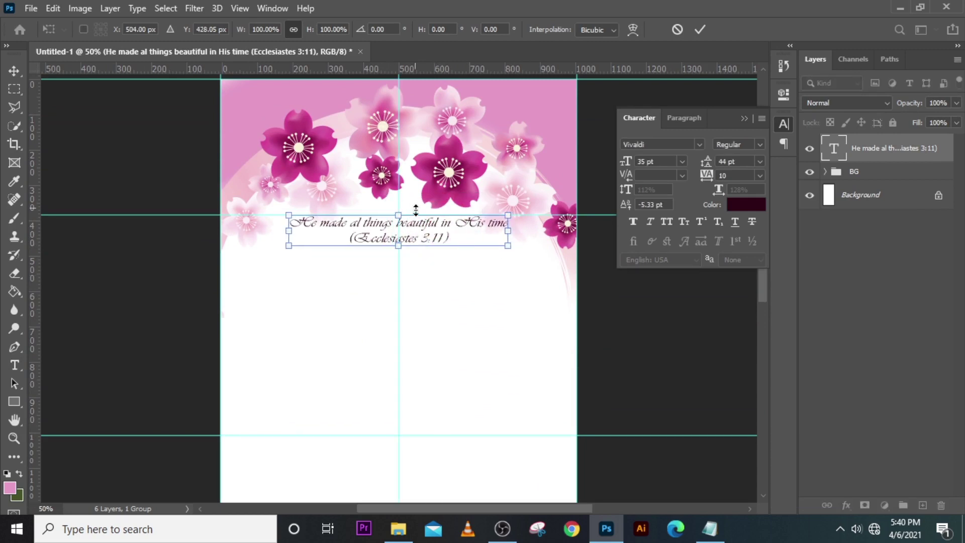
# - Add a new text layer with the initial N below the verse and set its font to ChopinScript
pyautogui.press('t')
pyautogui.click(291, 268)
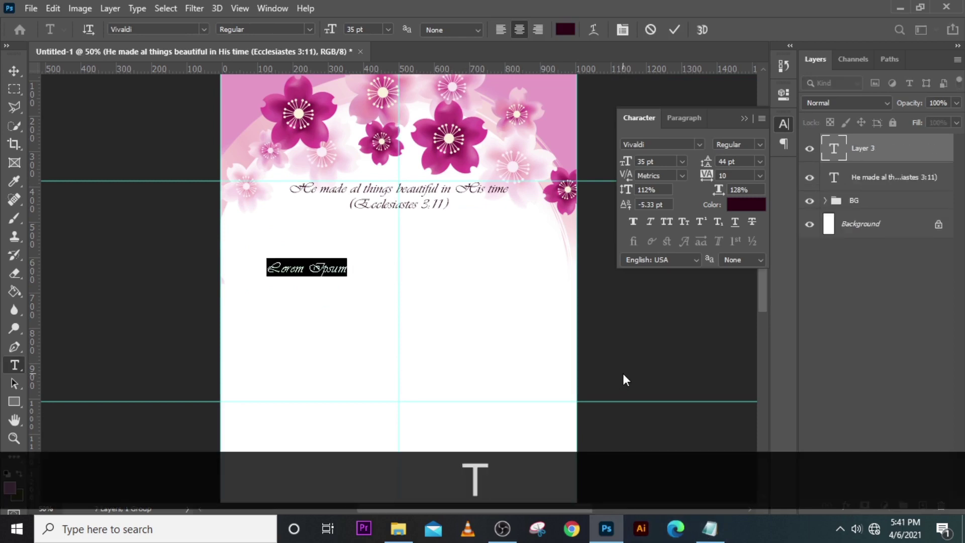
pyautogui.write('N')
pyautogui.click(840, 151)
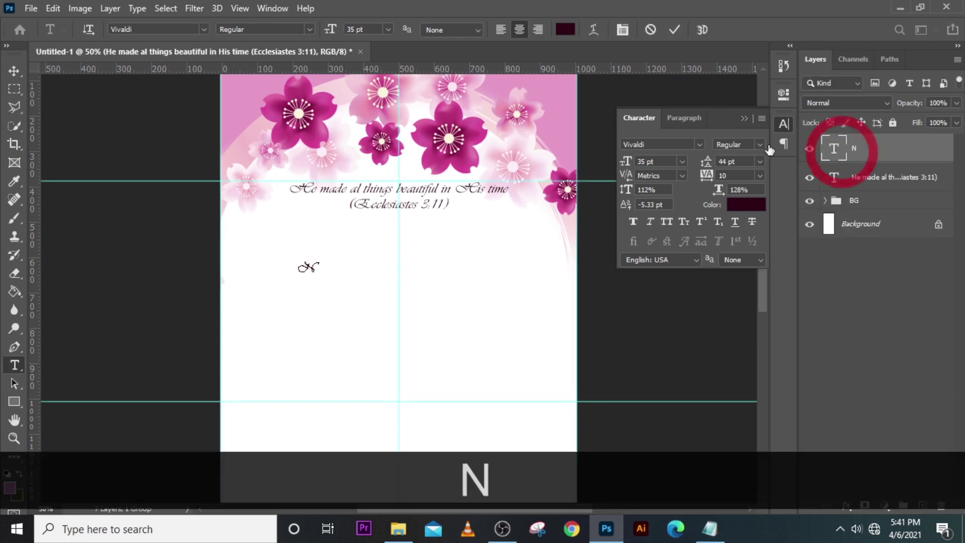
pyautogui.click(699, 144)
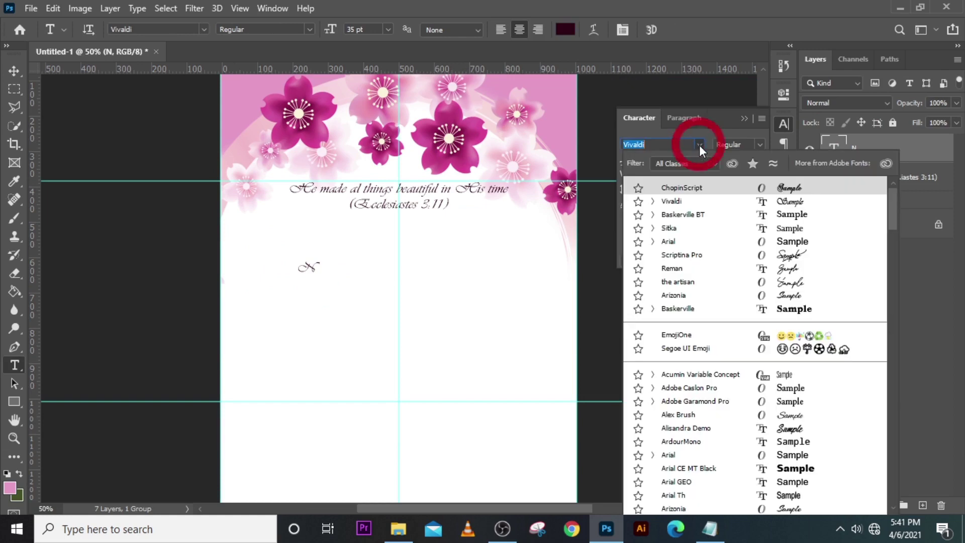
pyautogui.click(684, 189)
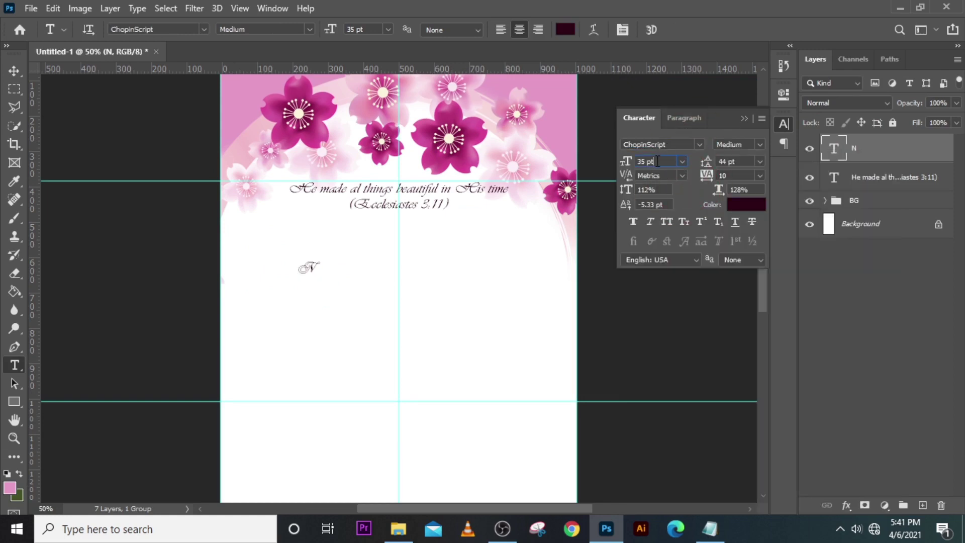
# - Set the initial N's font size to 54 pt and its tracking to 30
pyautogui.moveTo(662, 161); pyautogui.dragTo(624, 161)
pyautogui.write('54')
pyautogui.press('Return')
pyautogui.click(703, 174)
pyautogui.write('30')
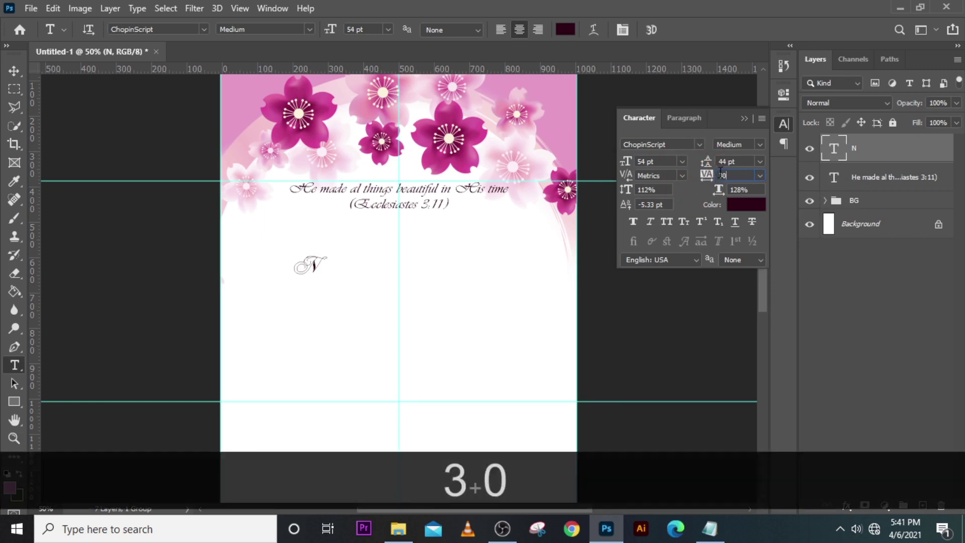
# - Change the initial N's text colour to the plum shade 6D1D3D
pyautogui.click(745, 205)
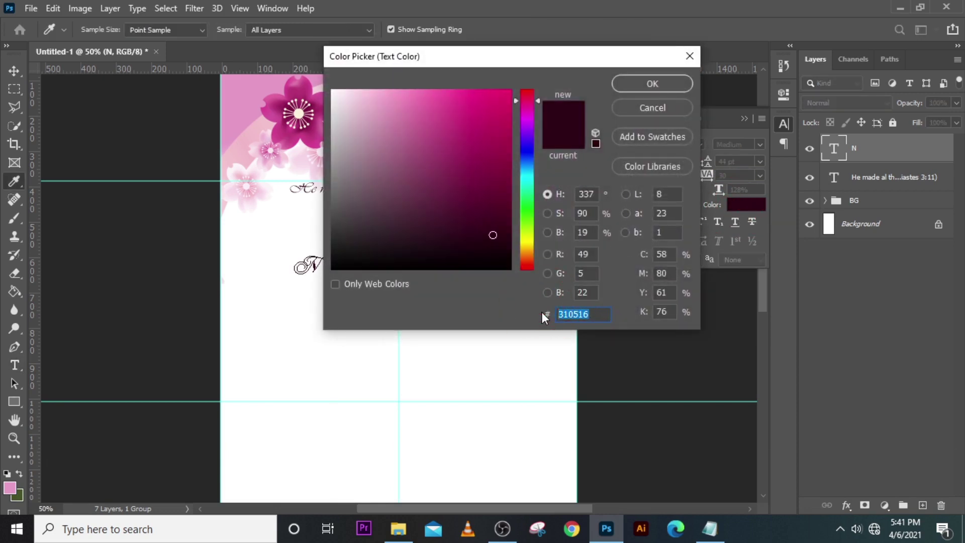
pyautogui.write('6')
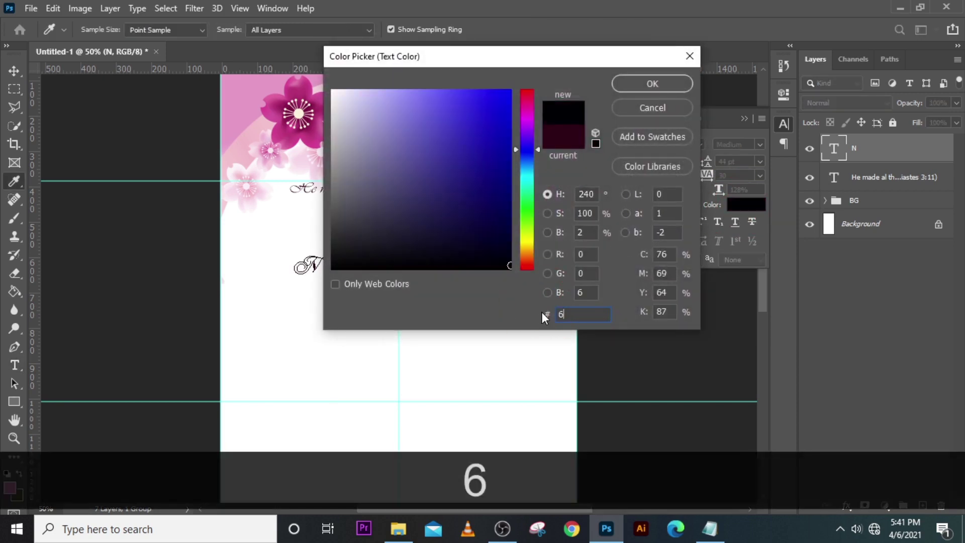
pyautogui.write('D')
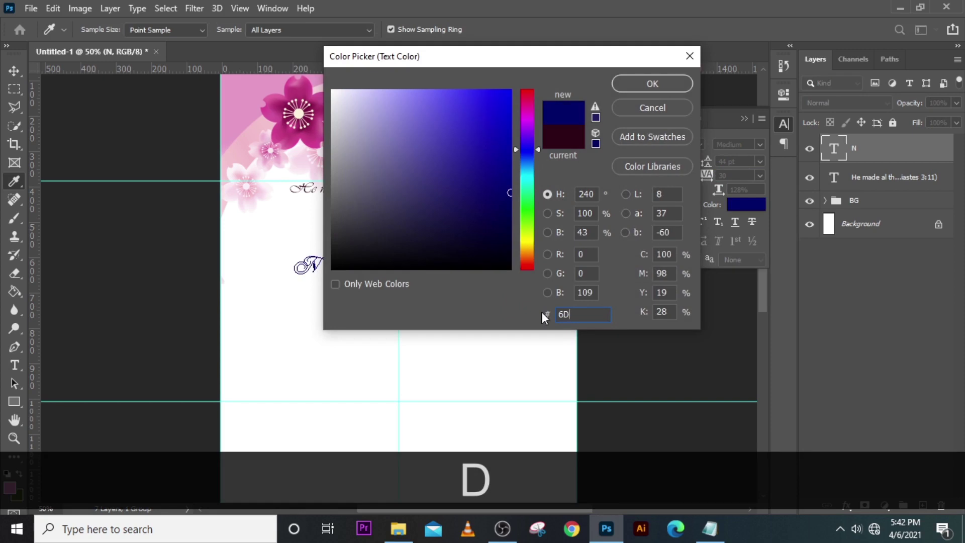
pyautogui.write('1D3')
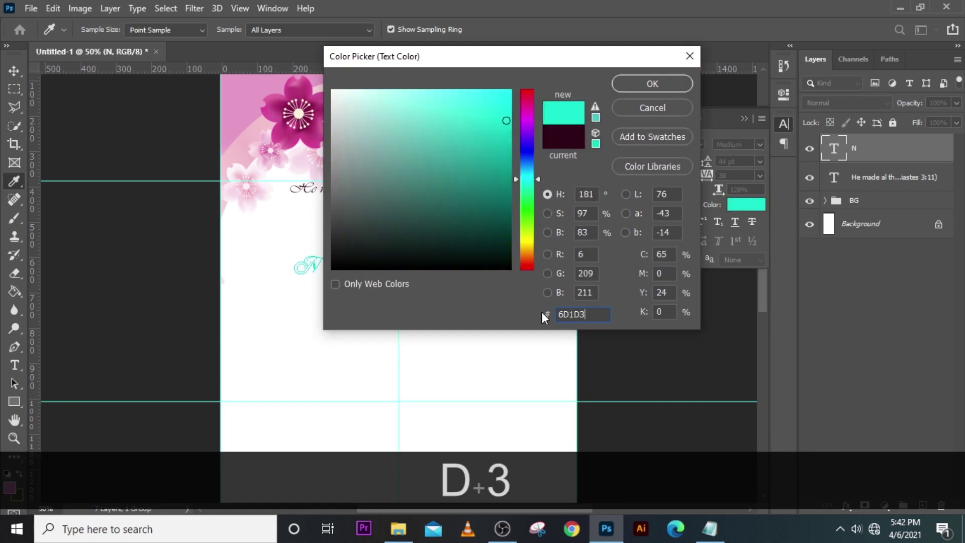
pyautogui.write('D')
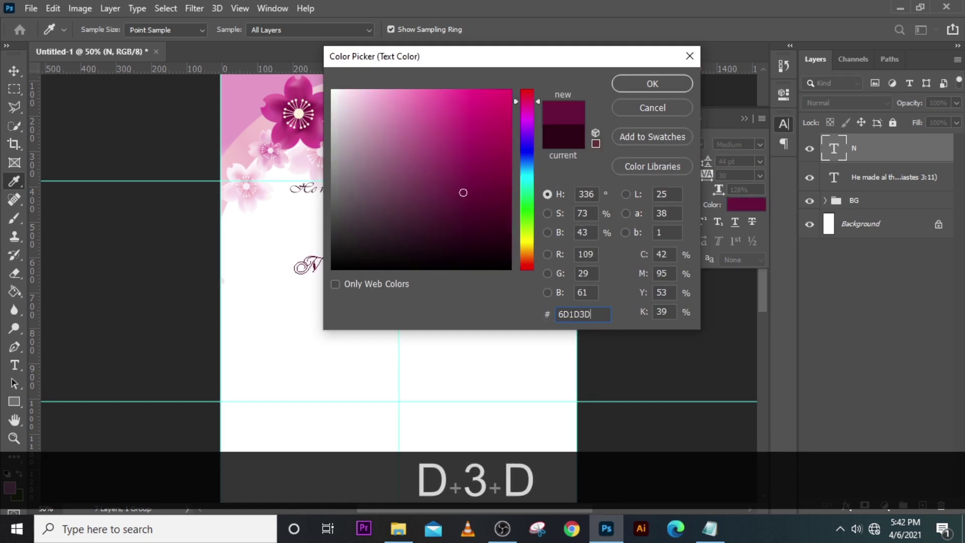
pyautogui.click(664, 84)
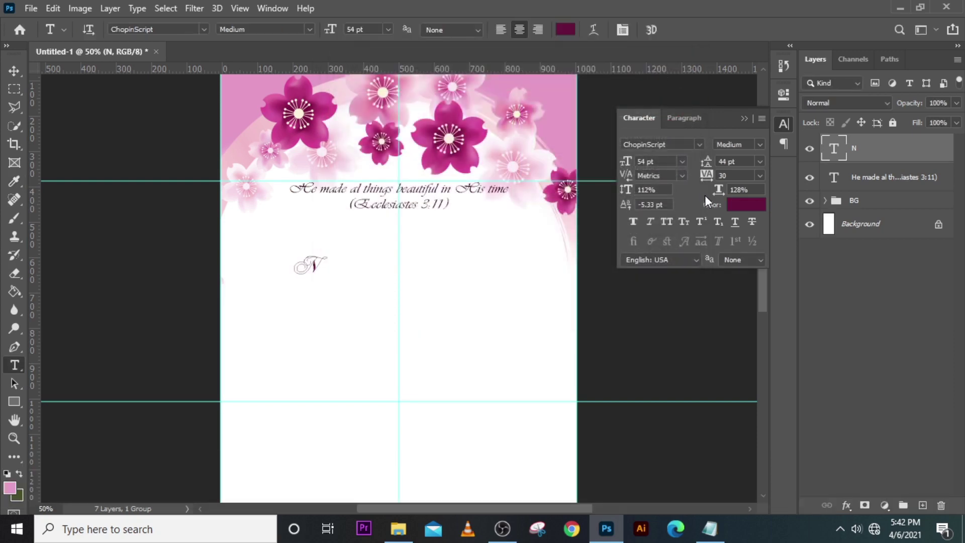
# - Move the N below the verse just left of the centre guide, and place a duplicate of it level on the guide's right side
pyautogui.press('v')
pyautogui.moveTo(310, 265); pyautogui.dragTo(383, 241)
pyautogui.hotkey('ctrl', 'j')
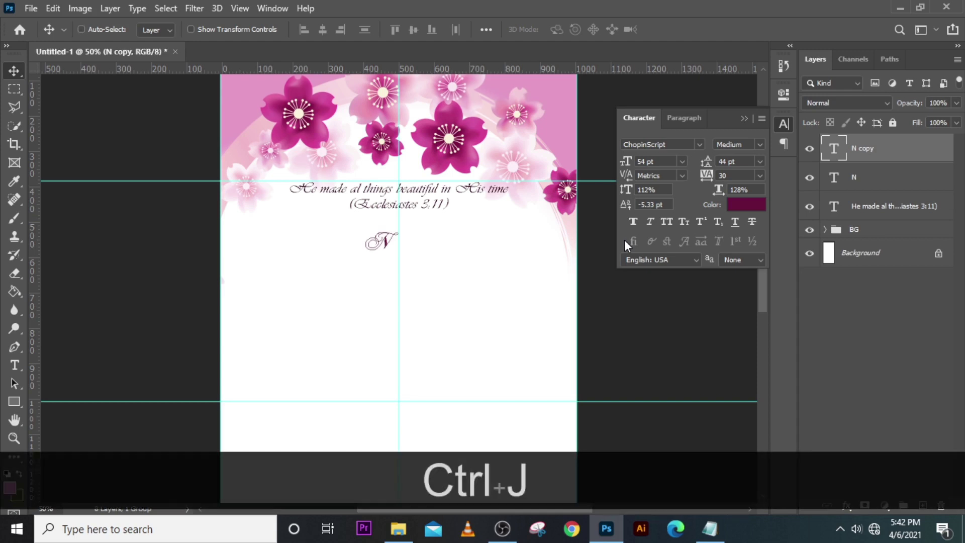
pyautogui.hotkey('shift', 'Right')
pyautogui.hotkey('shift', 'Right')
pyautogui.hotkey('shift', 'Right')
pyautogui.hotkey('shift', 'Right')
pyautogui.hotkey('shift', 'Right')
pyautogui.hotkey('shift', 'Right')
pyautogui.hotkey('shift', 'Right')
pyautogui.hotkey('shift', 'Right')
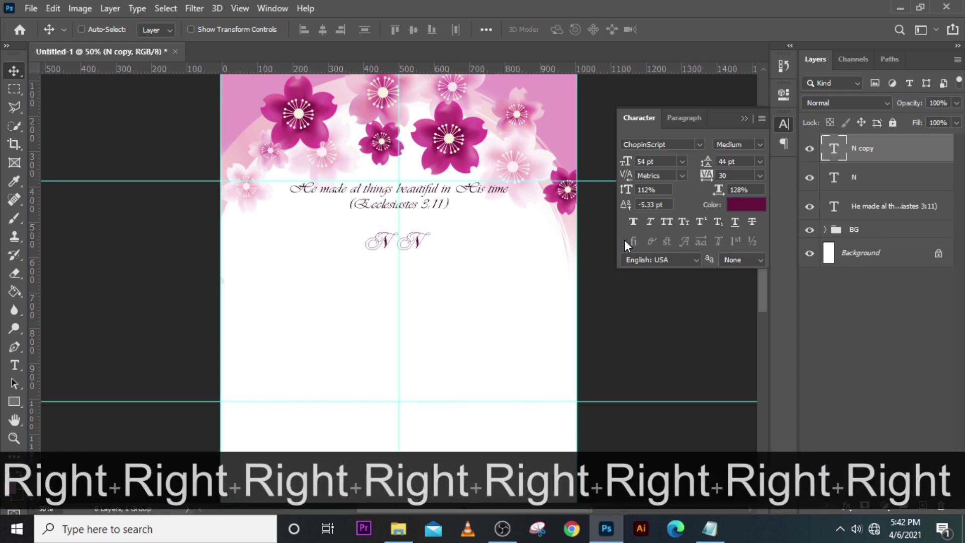
# - Replace the duplicated N with the letter s and format it as All Caps
pyautogui.doubleClick(836, 151)
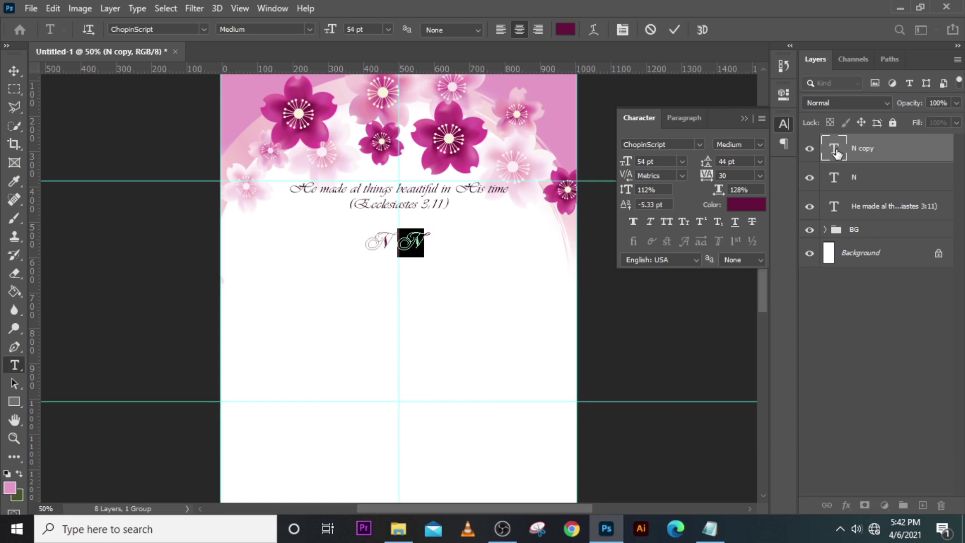
pyautogui.write('S')
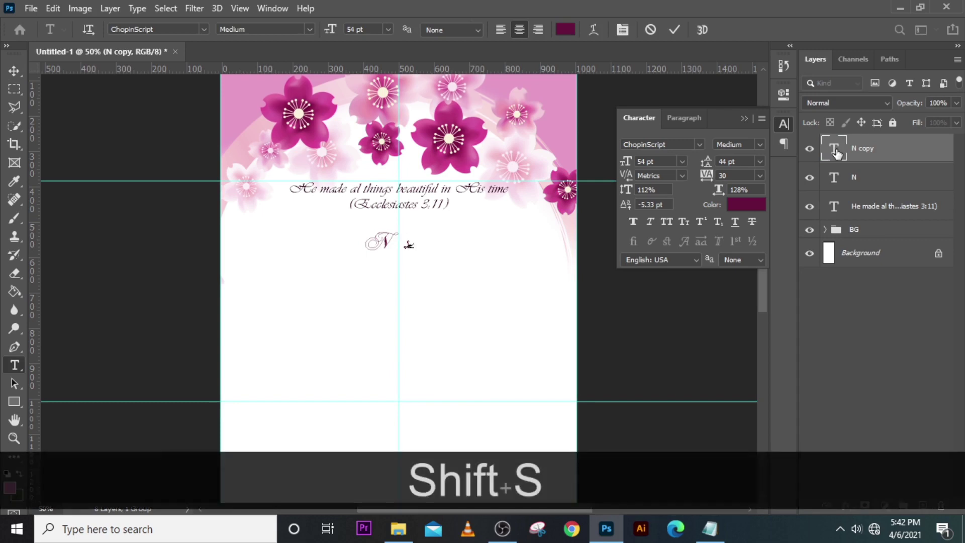
pyautogui.press('Escape')
pyautogui.press('v')
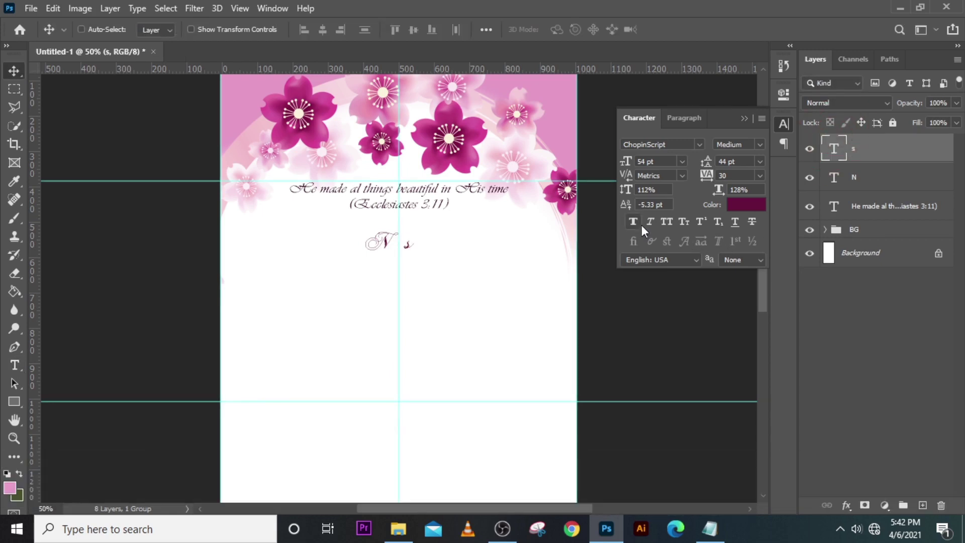
pyautogui.click(667, 222)
# - Duplicate the S text layer and change the copy's text to an ampersand (&)
pyautogui.hotkey('ctrl', 'j')
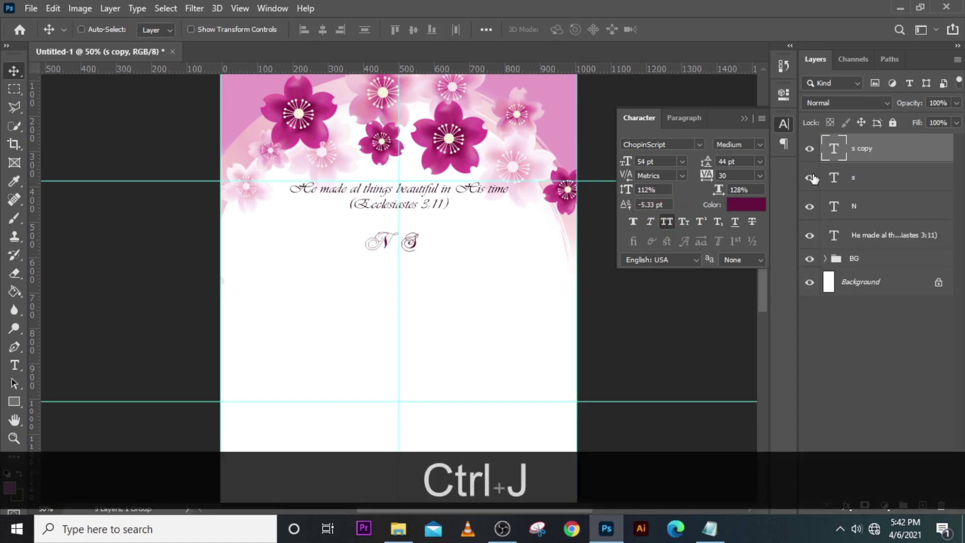
pyautogui.doubleClick(830, 151)
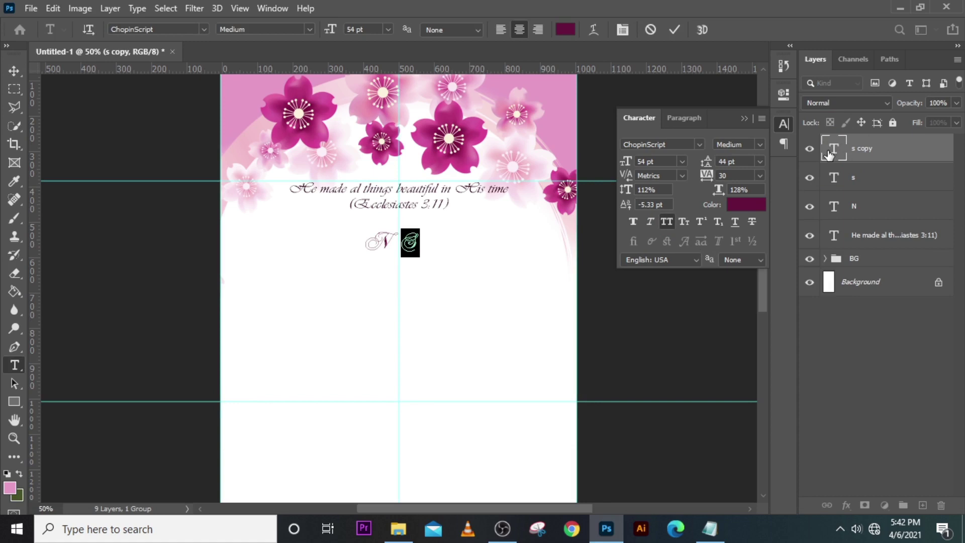
pyautogui.write('&')
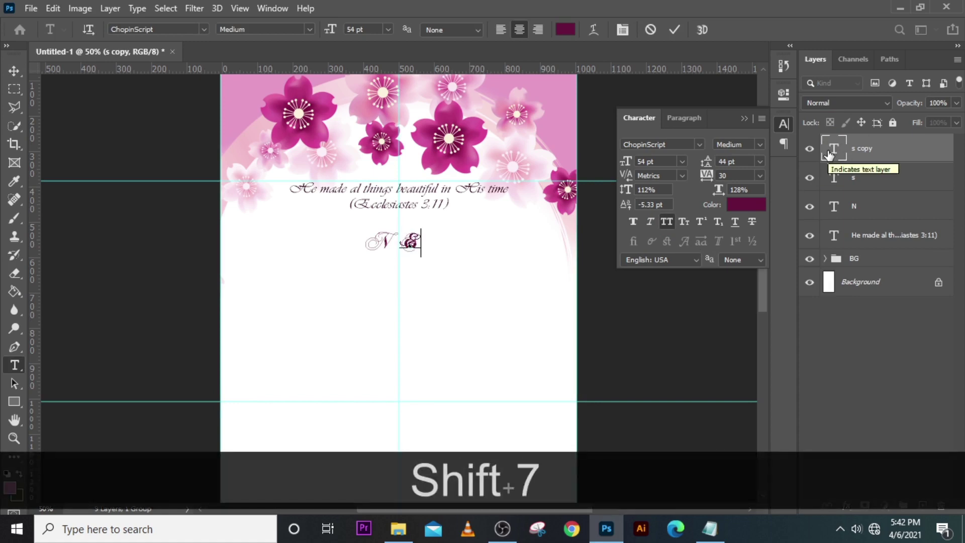
pyautogui.click(830, 151)
# - Scale the ampersand down to about 31.85 pt and move it left between the N and the S
pyautogui.hotkey('ctrl', 't')
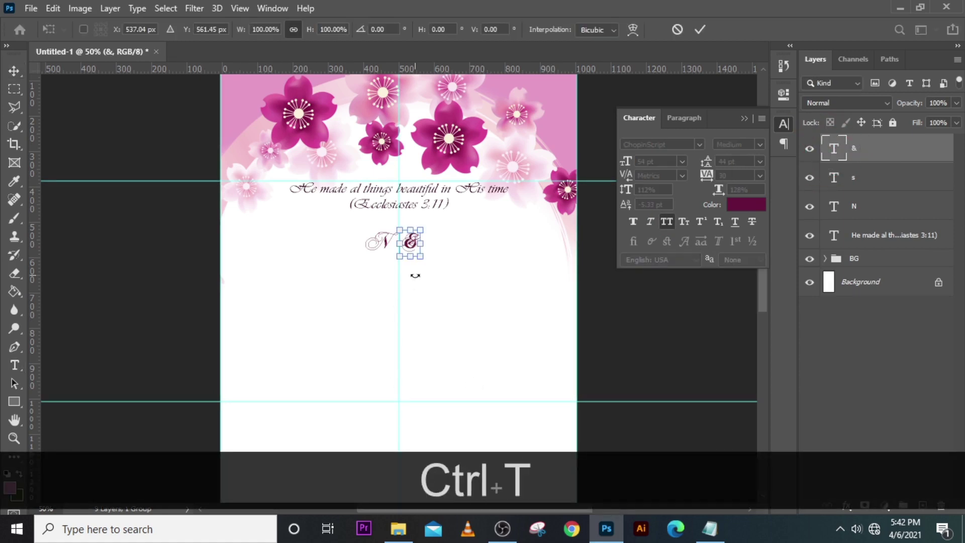
pyautogui.moveTo(421, 257); pyautogui.dragTo(416, 253)
pyautogui.hotkey('alt', 'Return')
pyautogui.hotkey('shift', 'Left')
pyautogui.hotkey('shift', 'Left')
pyautogui.hotkey('shift', 'Left')
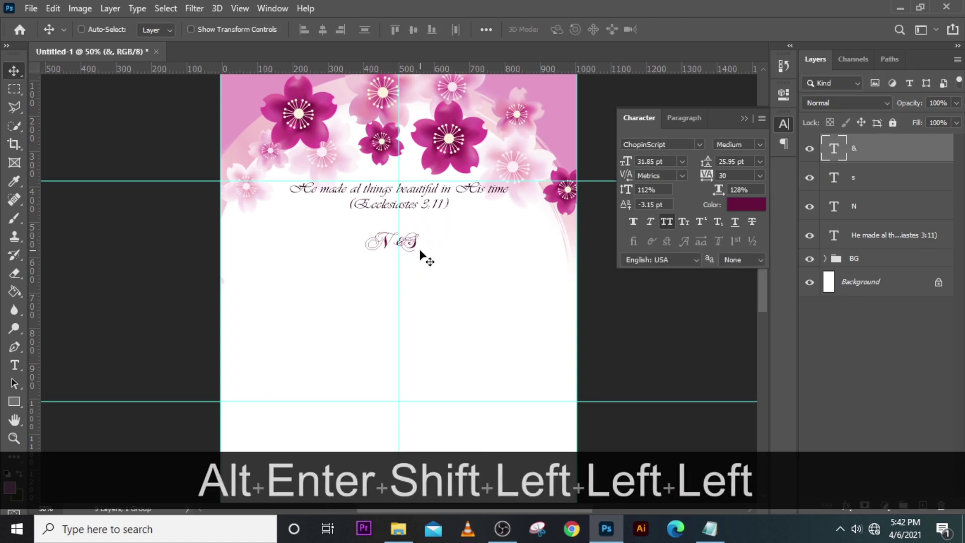
pyautogui.press('ctrl')
pyautogui.hotkey('ctrl', '=')
pyautogui.hotkey('ctrl', '=')
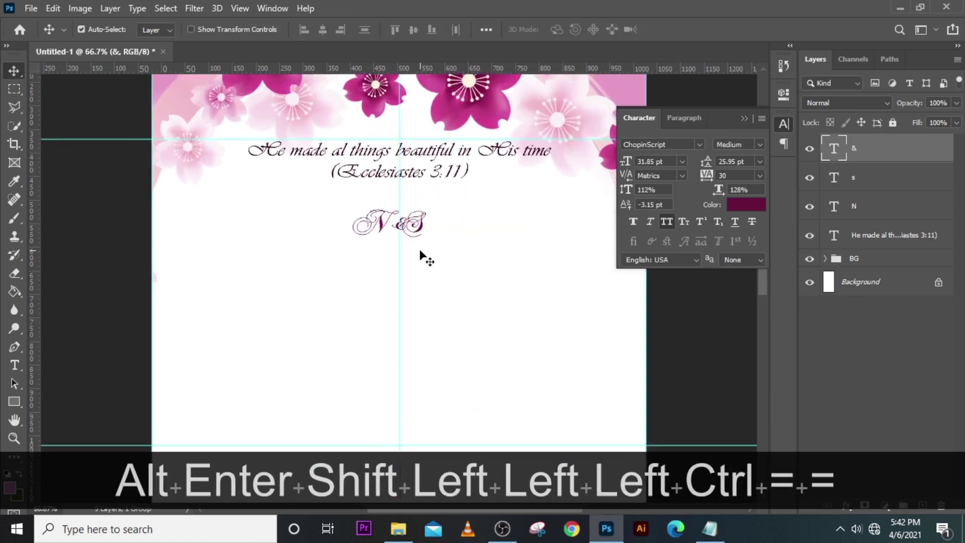
pyautogui.hotkey('shift', 'Left')
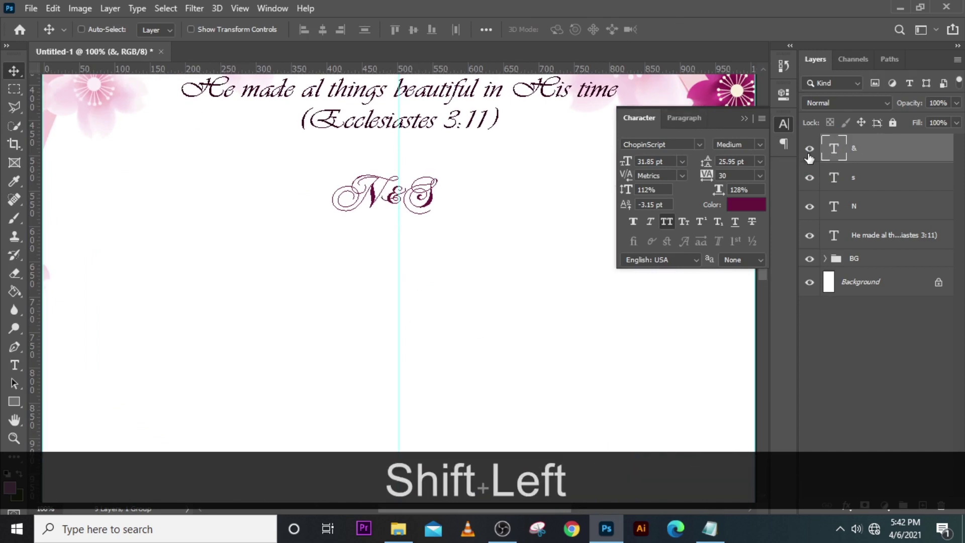
# - Set the ampersand's font to Arial with faux italic and its size to 23 pt
pyautogui.click(699, 144)
pyautogui.click(653, 242)
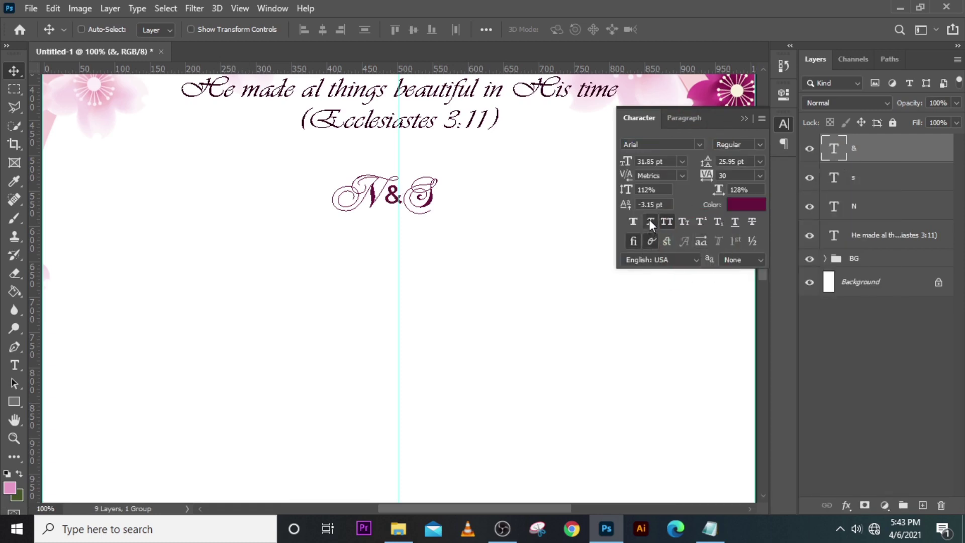
pyautogui.click(738, 116)
pyautogui.click(872, 157)
pyautogui.click(670, 161)
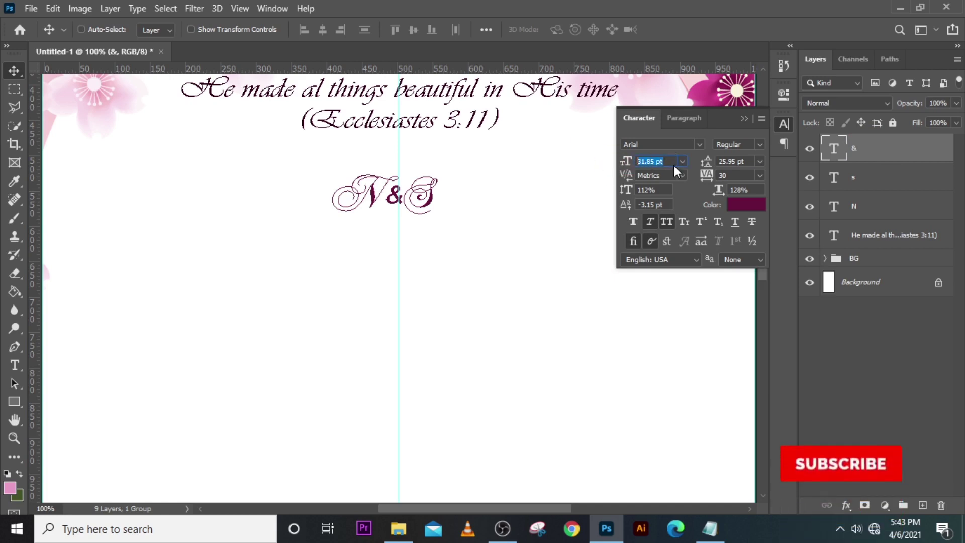
pyautogui.write('23')
pyautogui.press('Return')
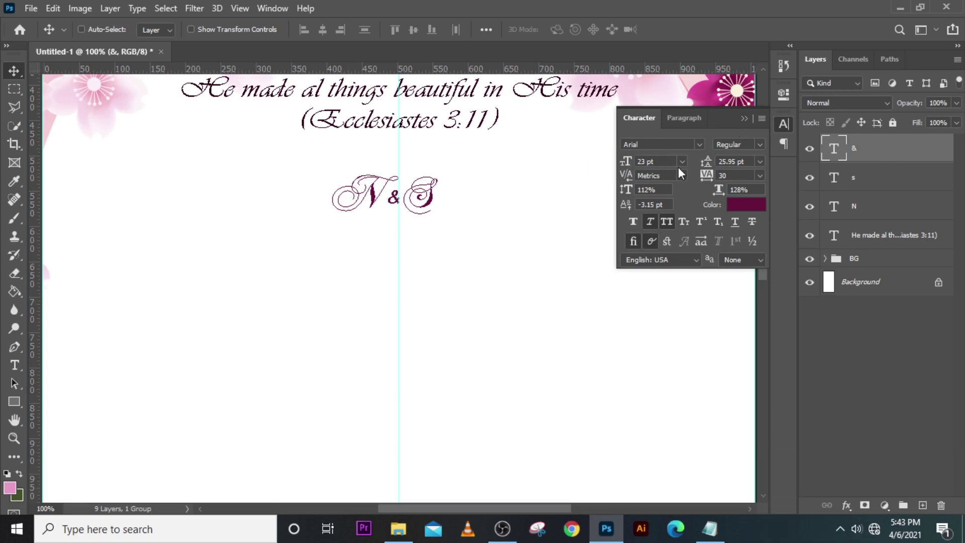
# - Nudge the ampersand 2 px up and 3 px to the right between the initials
pyautogui.click(869, 154)
pyautogui.press('Up')
pyautogui.press('Up')
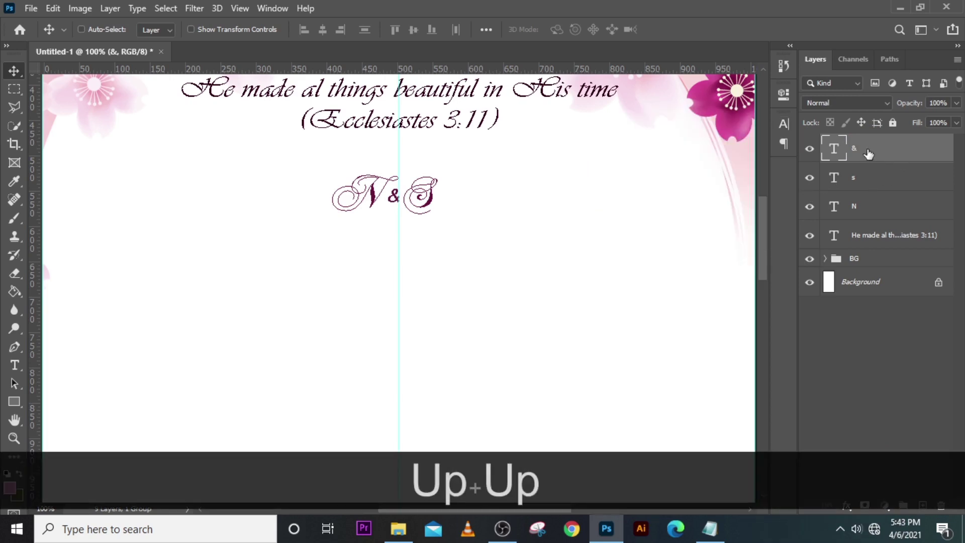
pyautogui.press('Right')
pyautogui.press('Right')
pyautogui.press('Right')
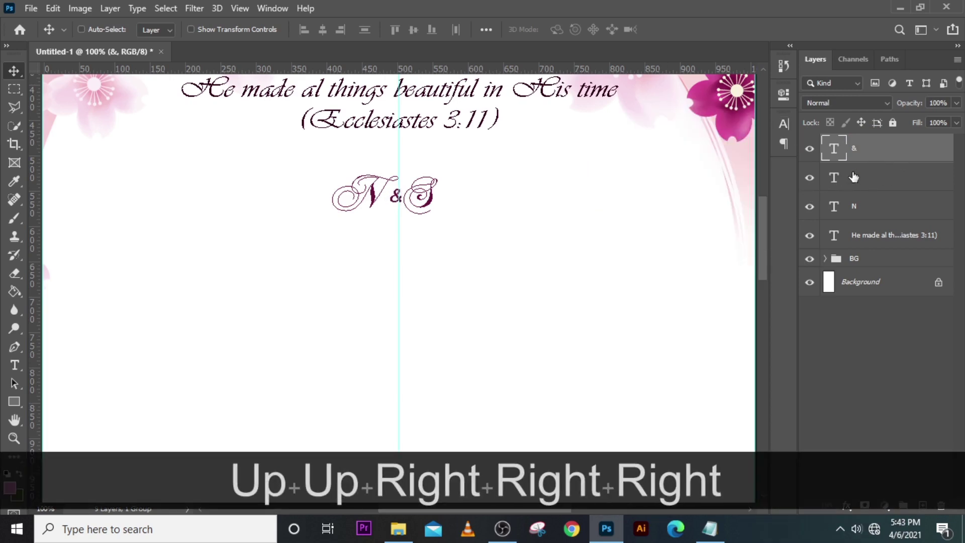
# - Move the S slightly to the right to leave a gap after the ampersand
pyautogui.click(855, 177)
pyautogui.hotkey('shift', 'Right')
pyautogui.hotkey('shift', 'Right')
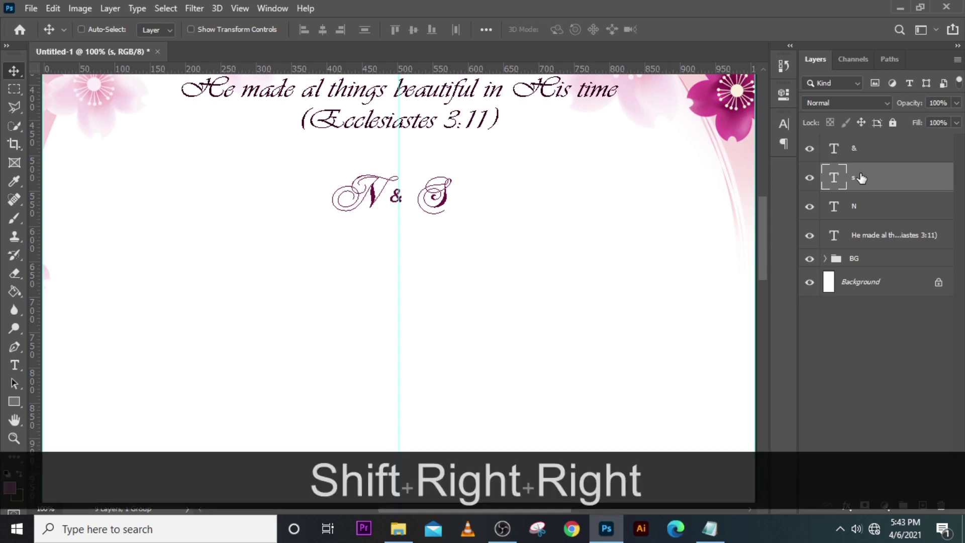
pyautogui.hotkey('shift', 'Left')
# - Group the verse, N, S and ampersand text layers and rename the group TOP
pyautogui.press('ctrl')
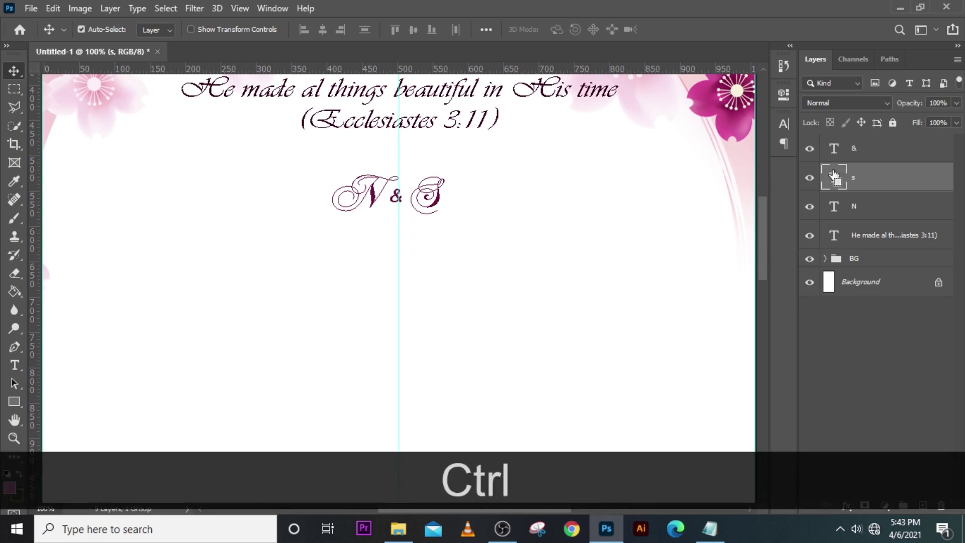
pyautogui.keyDown('ctrl'); pyautogui.keyDown('shift'); pyautogui.click(880, 236); pyautogui.keyUp('shift'); pyautogui.keyUp('ctrl')
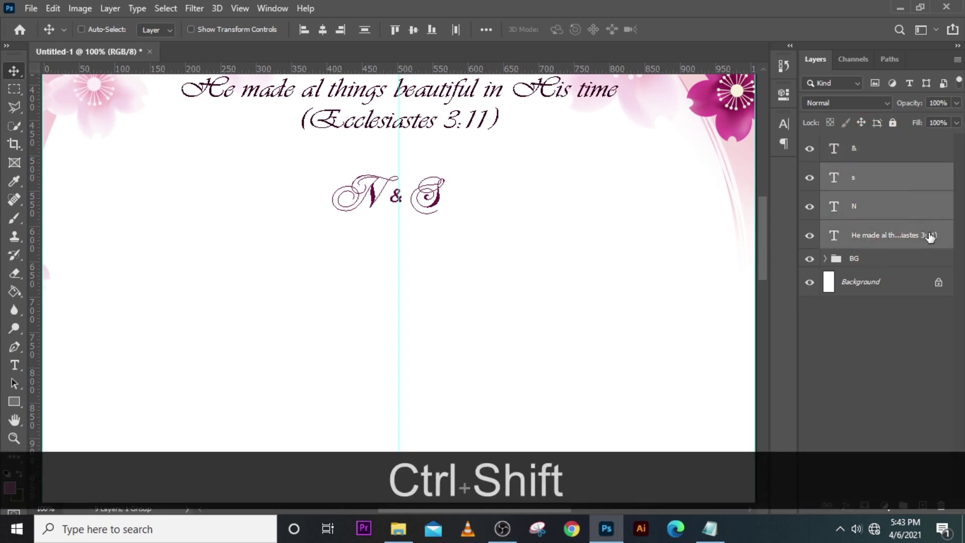
pyautogui.keyDown('ctrl'); pyautogui.click(881, 164); pyautogui.keyUp('ctrl')
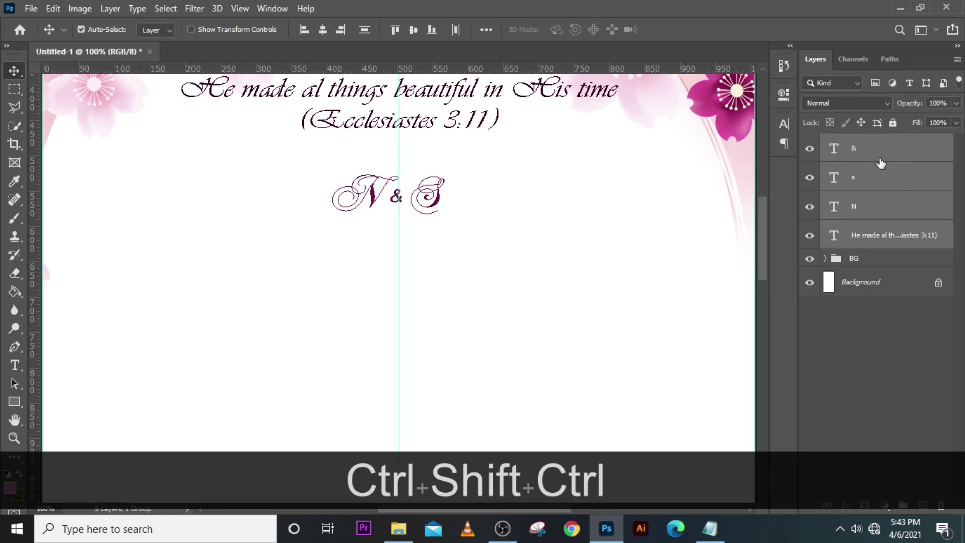
pyautogui.hotkey('ctrl', 'g')
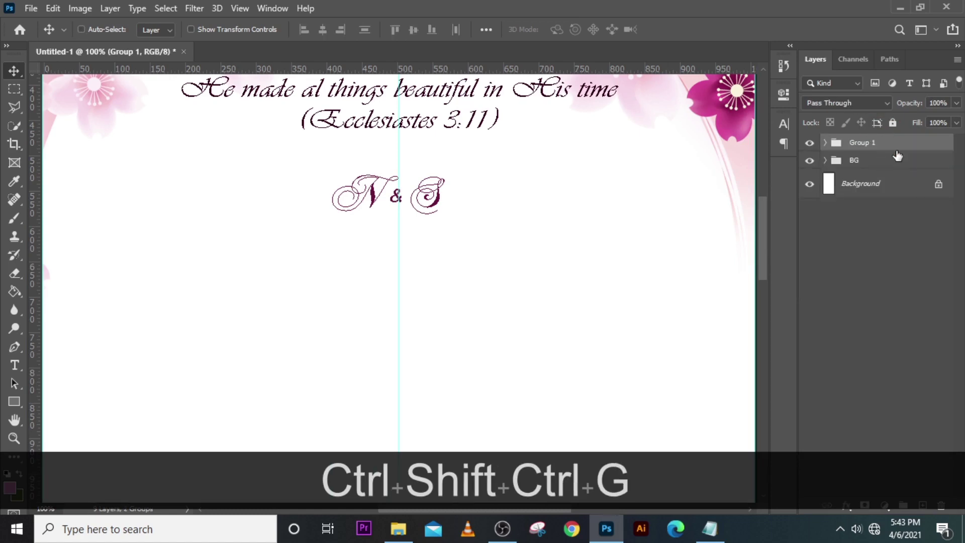
pyautogui.click(862, 145)
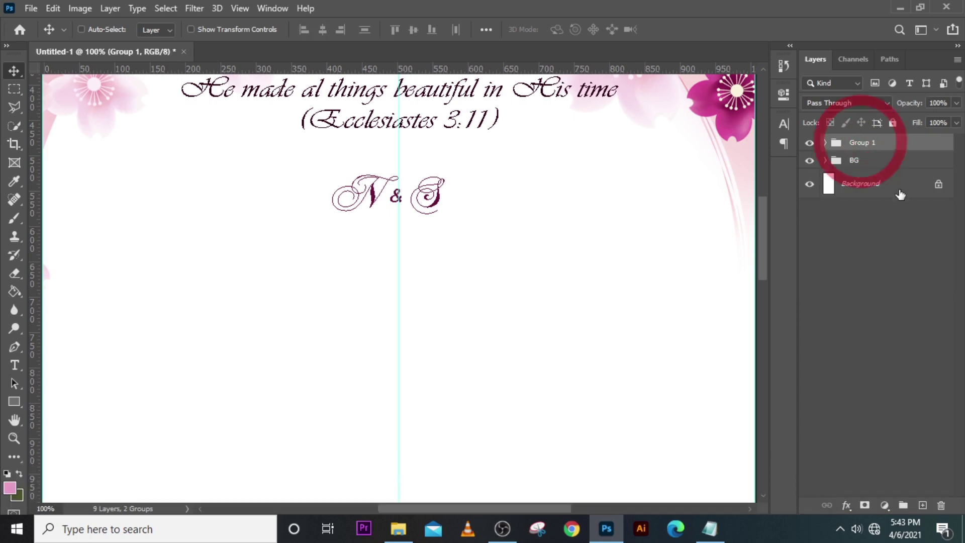
pyautogui.click(853, 145)
pyautogui.press('capslock')
pyautogui.write('TOP')
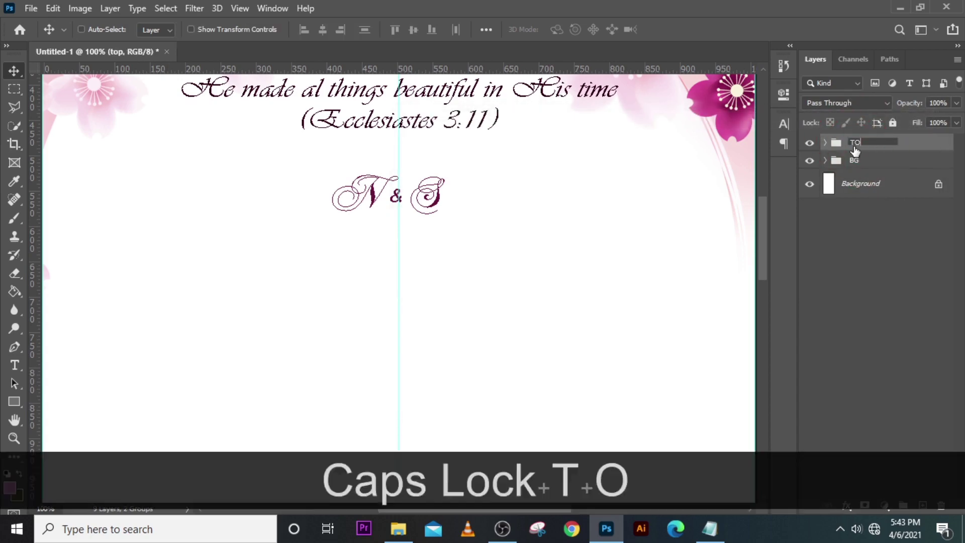
pyautogui.press('Return')
# - Move the verse layer inside the TOP group down towards the initials
pyautogui.hotkey('ctrl', '0')
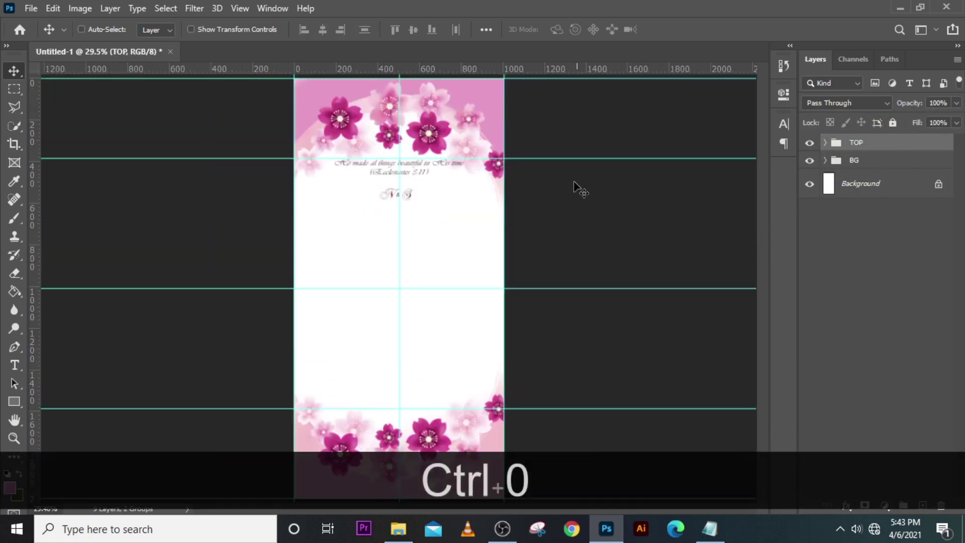
pyautogui.hotkey('ctrl', '=')
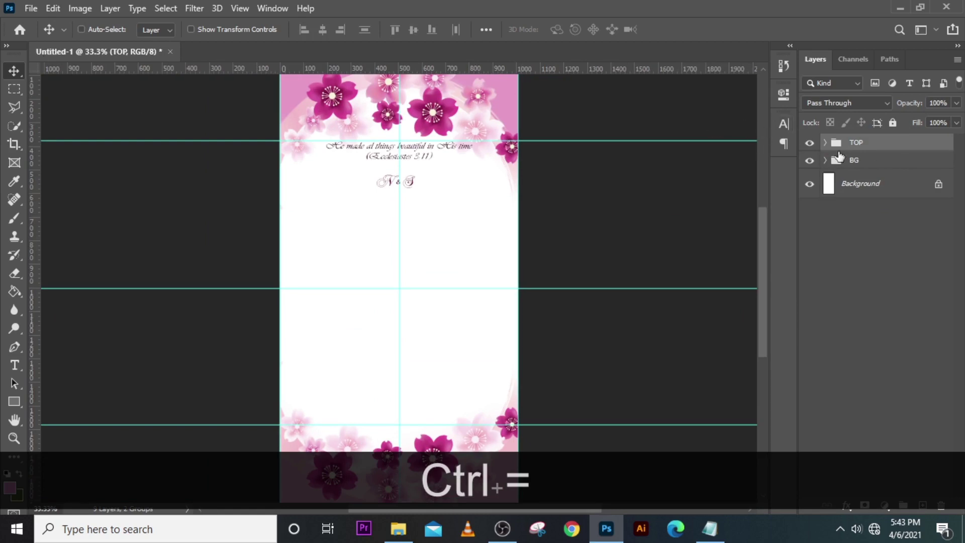
pyautogui.click(826, 144)
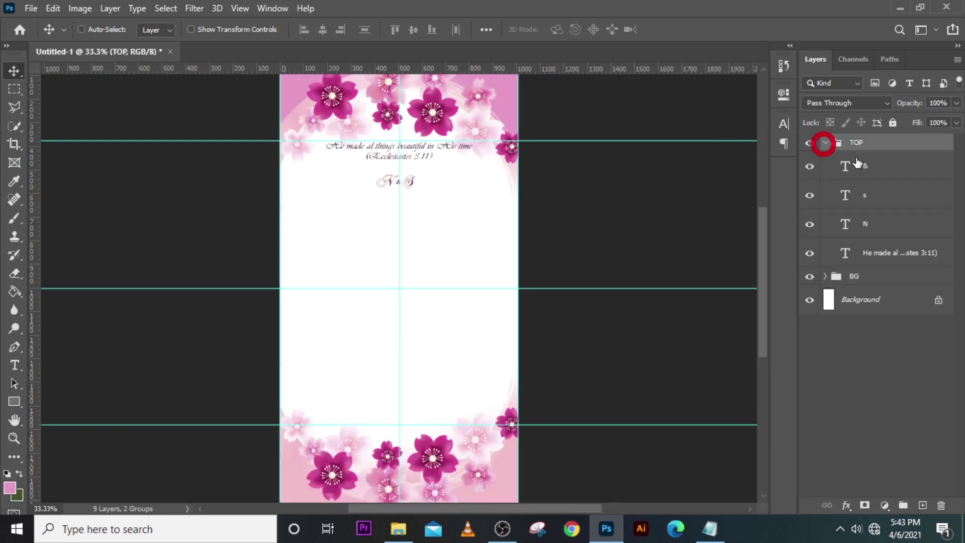
pyautogui.click(882, 257)
pyautogui.hotkey('shift', 'Down')
pyautogui.hotkey('shift', 'Down')
pyautogui.hotkey('shift', 'Down')
pyautogui.hotkey('shift', 'Down')
pyautogui.hotkey('shift', 'Down')
pyautogui.hotkey('shift', 'Down')
pyautogui.hotkey('shift', 'Down')
pyautogui.hotkey('shift', 'Down')
pyautogui.hotkey('shift', 'Down')
pyautogui.hotkey('shift', 'Down')
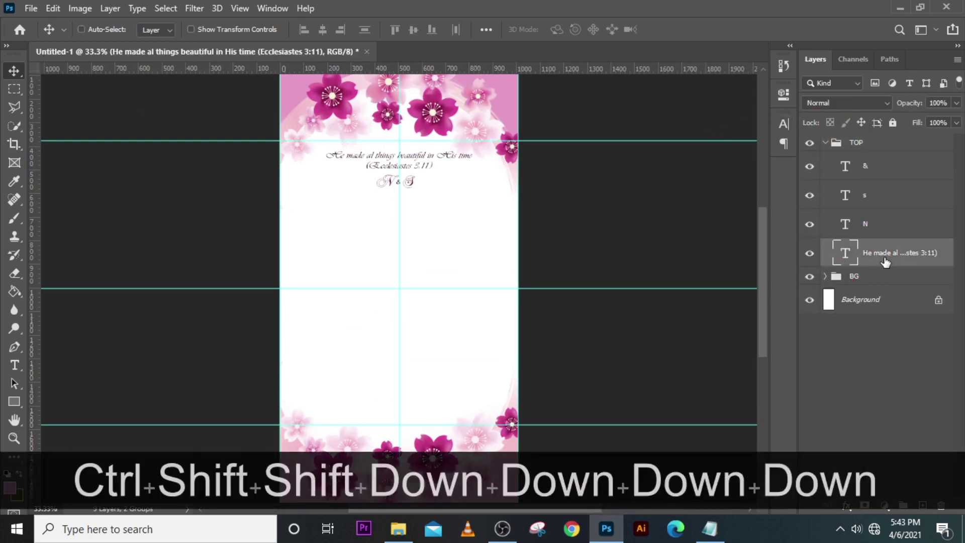
# - Move the N, ampersand and S layers together up above the verse, onto the horizontal guide under the upper flowers
pyautogui.click(881, 231)
pyautogui.keyDown('shift'); pyautogui.click(894, 167); pyautogui.keyUp('shift')
pyautogui.hotkey('shift', 'Up')
pyautogui.hotkey('shift', 'Up')
pyautogui.hotkey('shift', 'Up')
pyautogui.hotkey('shift', 'Up')
pyautogui.hotkey('shift', 'Up')
pyautogui.hotkey('shift', 'Up')
pyautogui.hotkey('shift', 'Up')
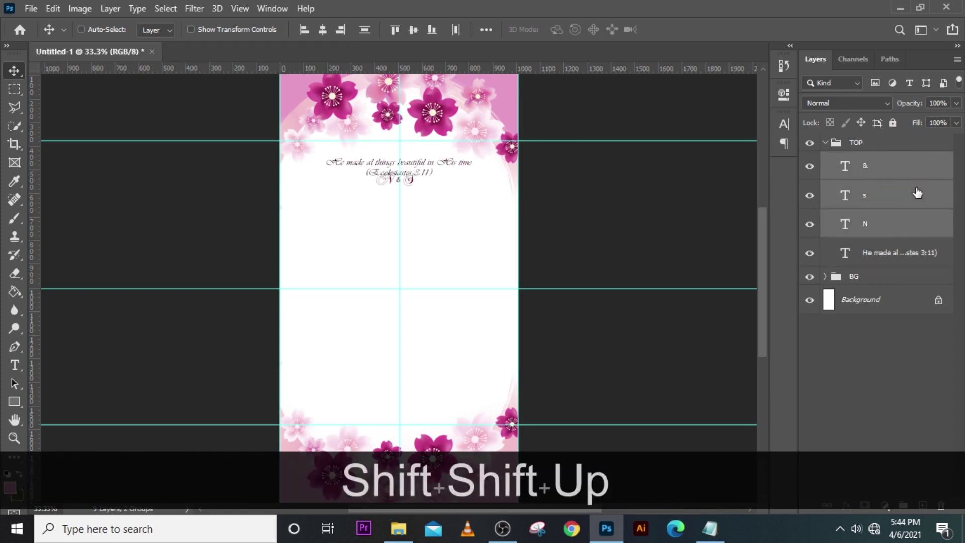
pyautogui.hotkey('shift', 'Up')
pyautogui.hotkey('shift', 'Up')
pyautogui.hotkey('shift', 'Up')
pyautogui.hotkey('shift', 'Up')
pyautogui.hotkey('shift', 'Up')
pyautogui.hotkey('shift', 'Up')
pyautogui.hotkey('shift', 'Up')
pyautogui.hotkey('shift', 'Up')
pyautogui.hotkey('shift', 'Up')
pyautogui.hotkey('shift', 'Up')
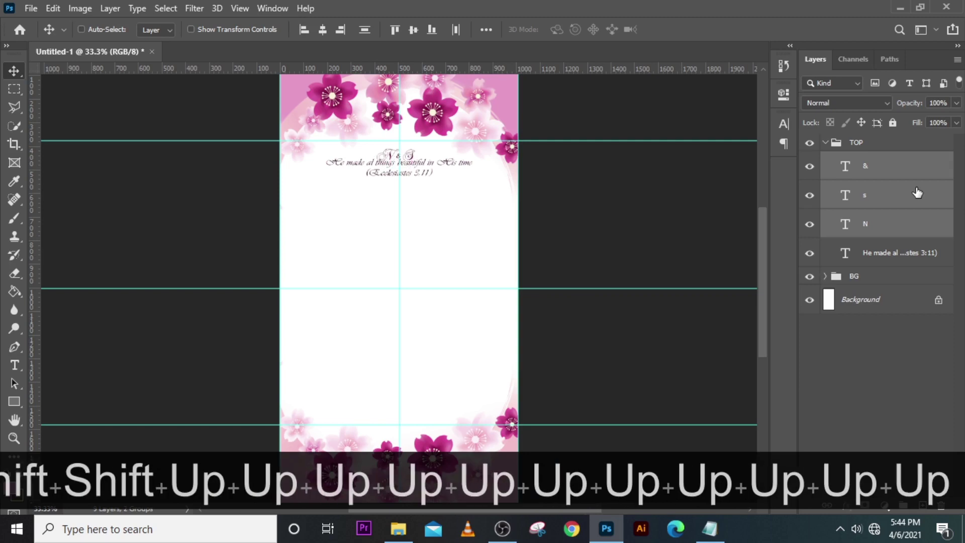
# - Shift the initials and ampersand together to the right to centre them on the vertical guide, with a slight nudge back left
pyautogui.hotkey('ctrl', 't')
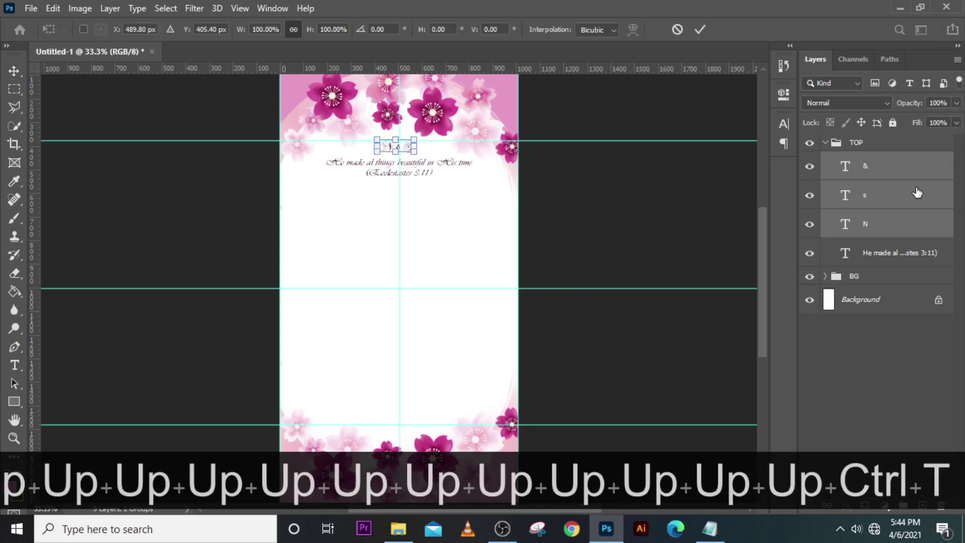
pyautogui.hotkey('shift', 'Right')
pyautogui.hotkey('shift', 'Right')
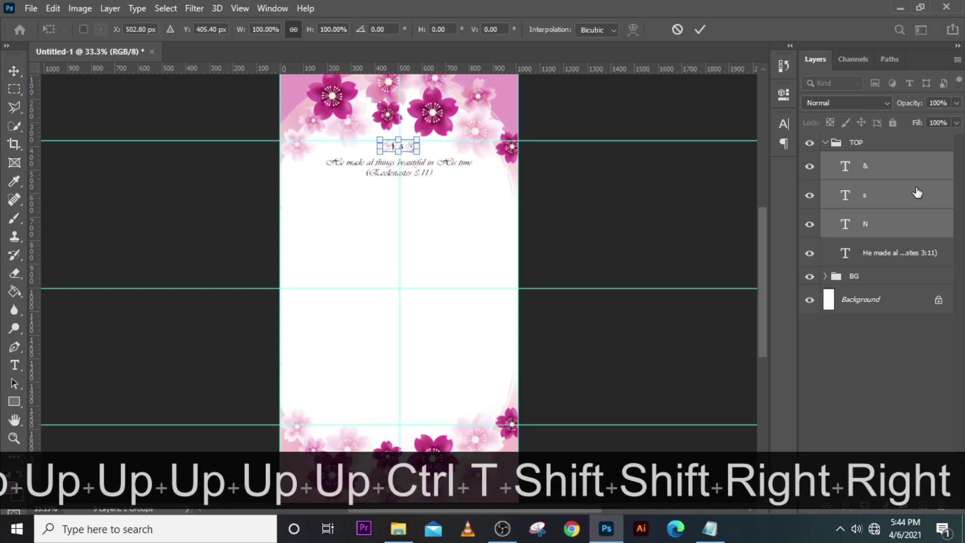
pyautogui.press('Return')
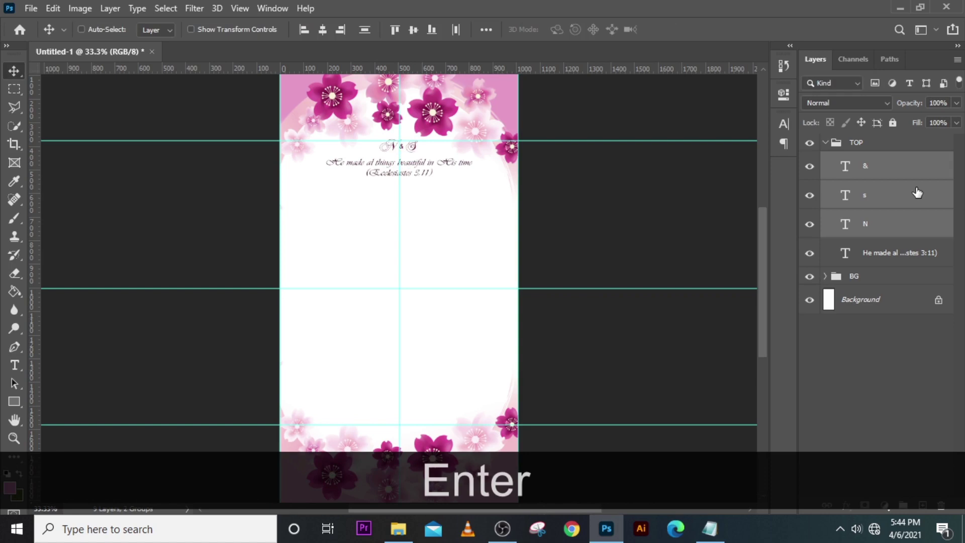
pyautogui.press('v')
pyautogui.press('ctrl')
pyautogui.press('ctrl')
pyautogui.press('ctrl')
pyautogui.press('Left')
pyautogui.press('Left')
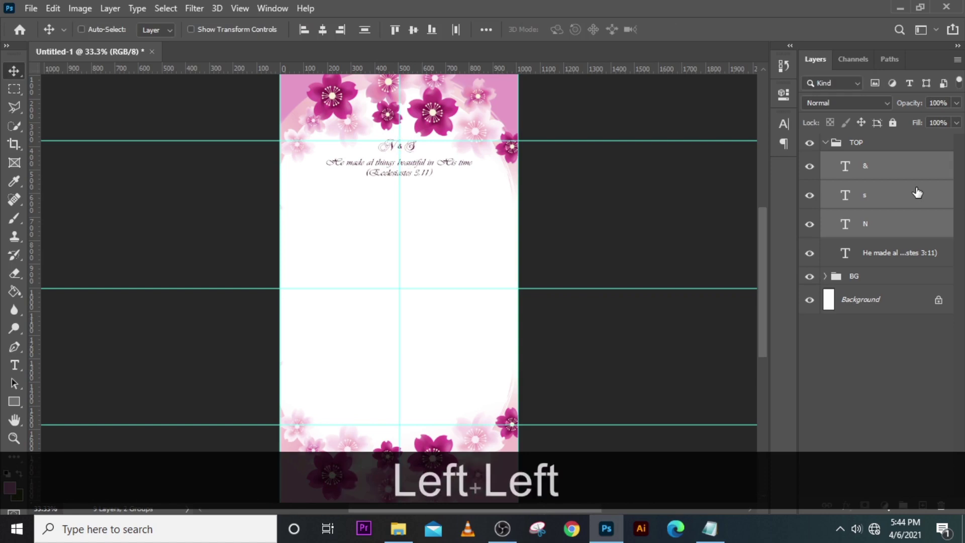
# - Nudge the verse slightly up, closer to the initials
pyautogui.click(876, 257)
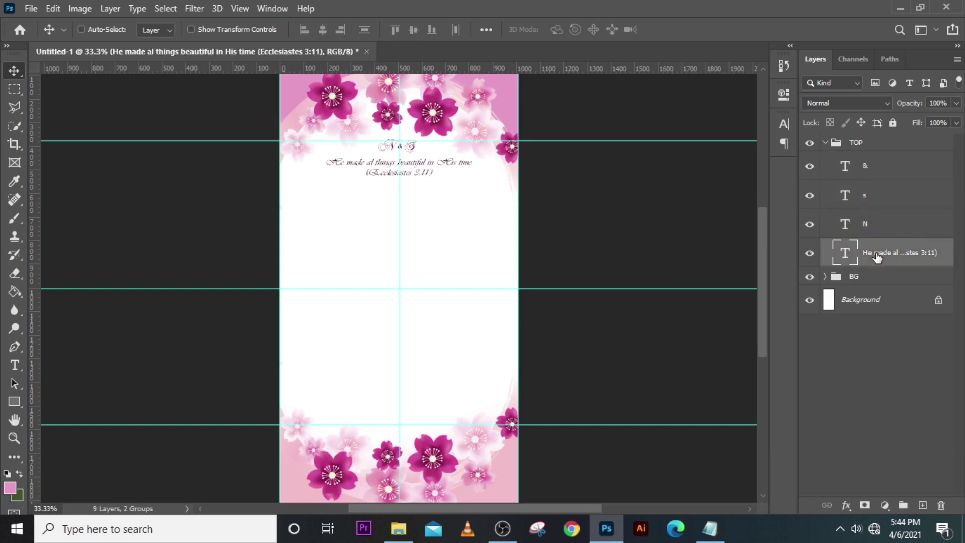
pyautogui.press('Up')
pyautogui.press('Up')
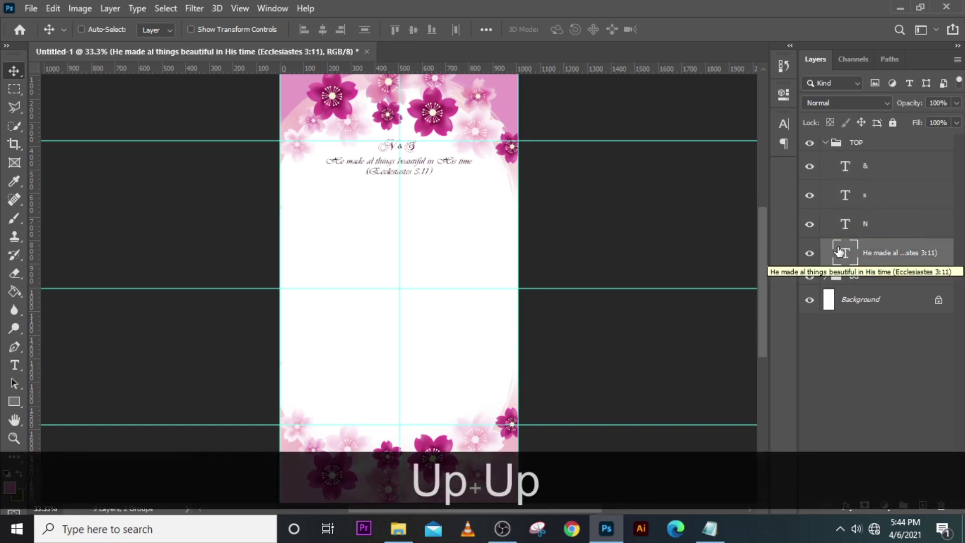
# - Add a text layer below the verse reading "Together with our families we humbly invite", copied from the Notepad text
pyautogui.click(826, 142)
pyautogui.press('t')
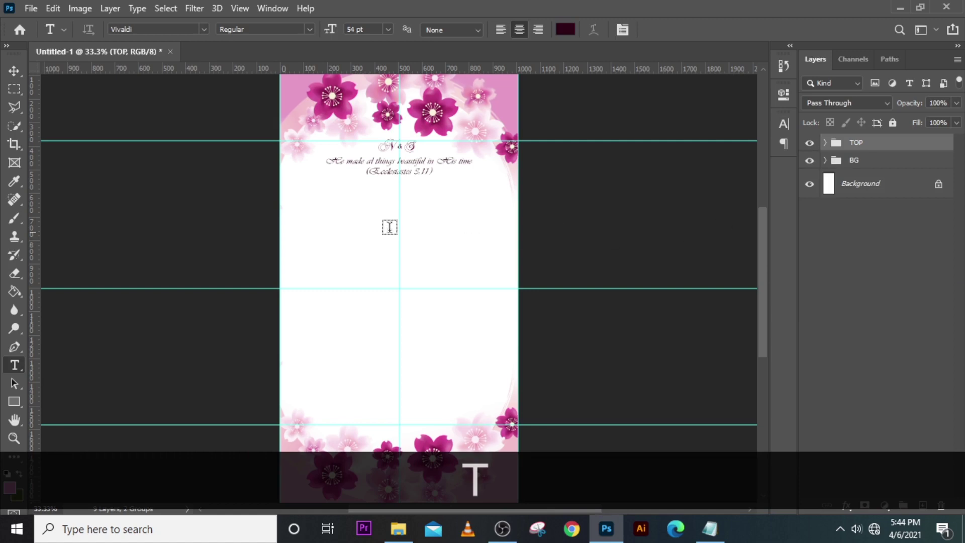
pyautogui.click(314, 211)
pyautogui.click(709, 528)
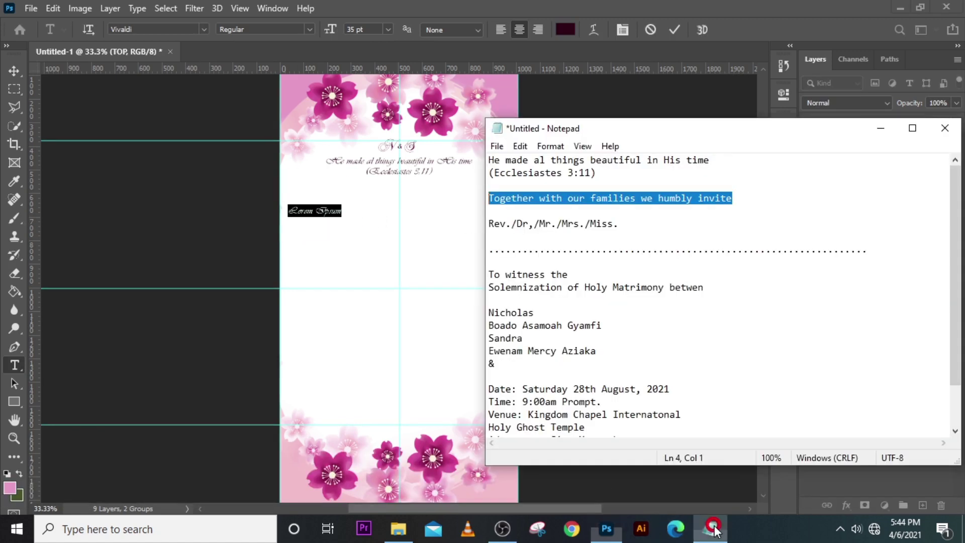
pyautogui.rightClick(593, 201)
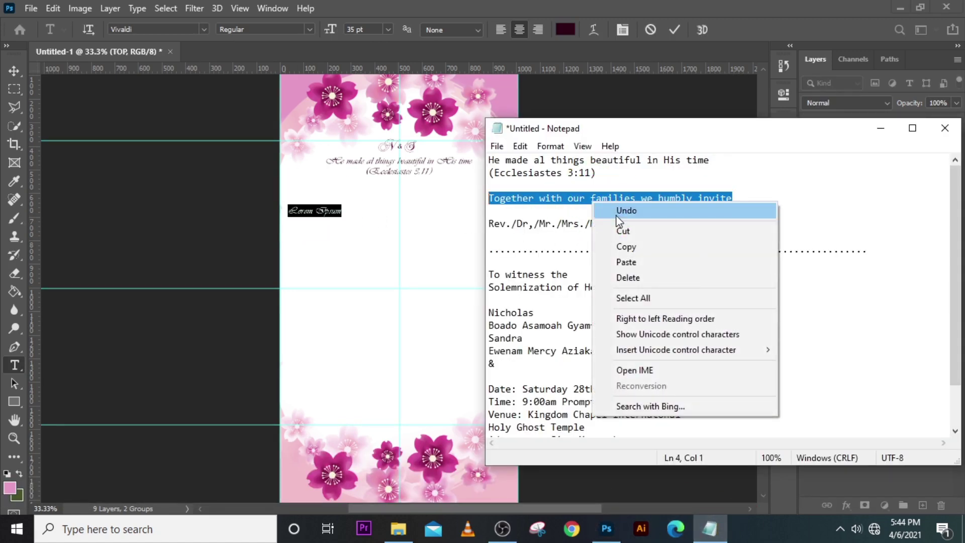
pyautogui.click(647, 246)
pyautogui.click(515, 7)
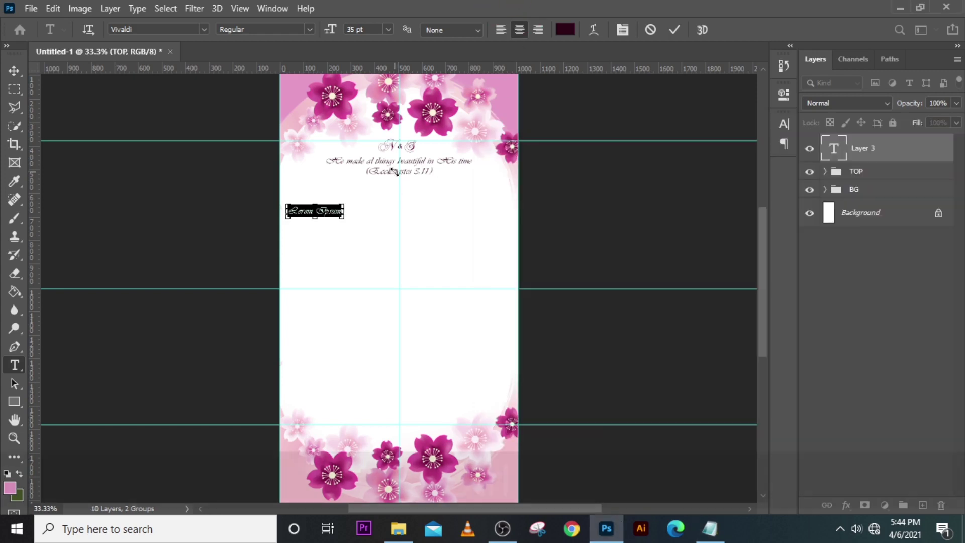
pyautogui.hotkey('ctrl', 'v')
pyautogui.click(846, 150)
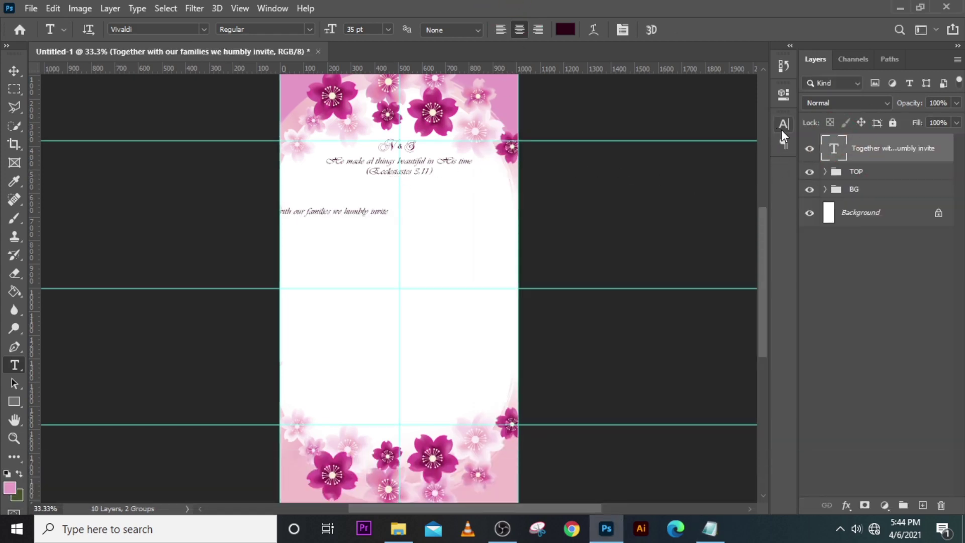
# - Set the "Together with our families we humbly invite" line to Arial at 37 pt
pyautogui.click(783, 126)
pyautogui.click(699, 145)
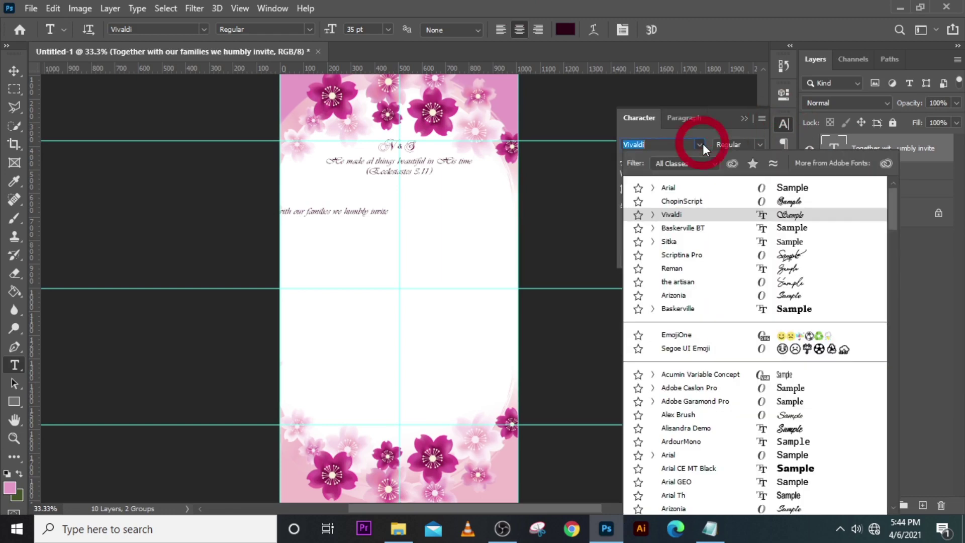
pyautogui.click(678, 188)
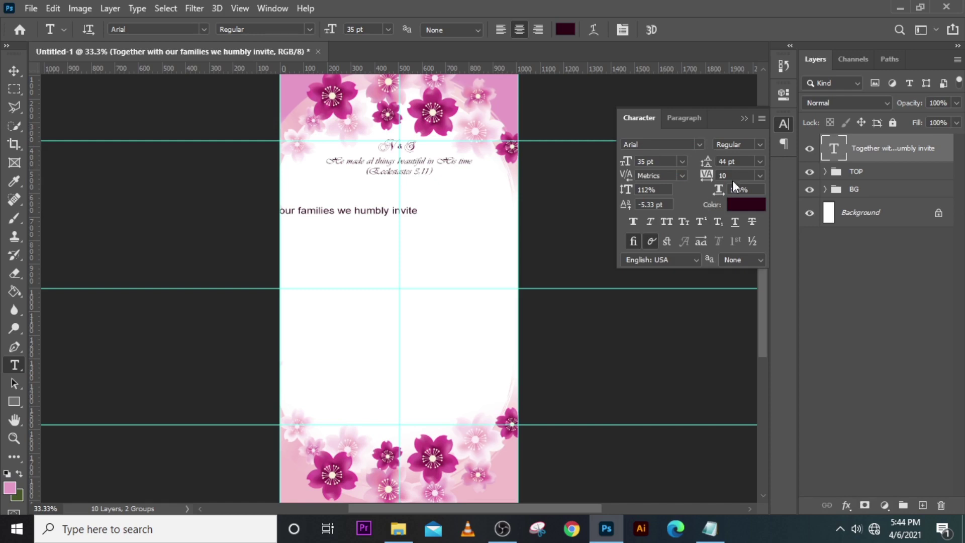
pyautogui.moveTo(661, 161); pyautogui.dragTo(602, 159)
pyautogui.write('37')
pyautogui.press('Return')
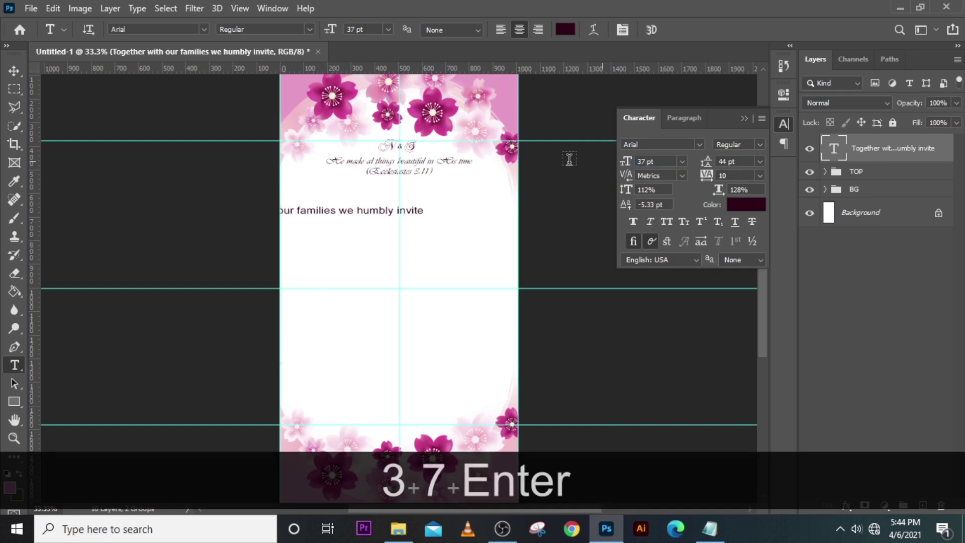
pyautogui.click(728, 175)
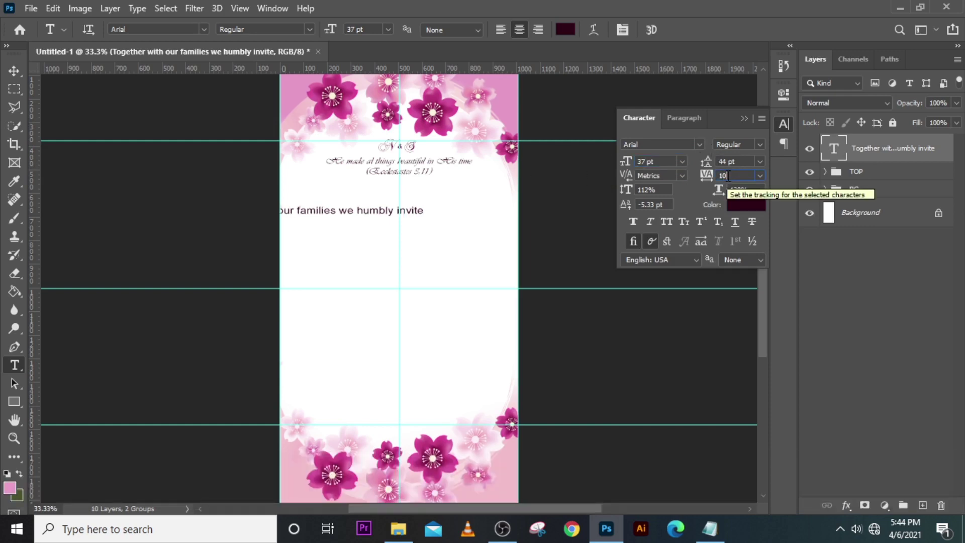
# - Move the "Together with our families" line right to centre it on the vertical guide
pyautogui.hotkey('ctrl', 't')
pyautogui.hotkey('shift', 'Right')
pyautogui.hotkey('shift', 'Right')
pyautogui.hotkey('shift', 'Right')
pyautogui.hotkey('shift', 'Right')
pyautogui.hotkey('shift', 'Right')
pyautogui.hotkey('shift', 'Right')
pyautogui.hotkey('shift', 'Right')
pyautogui.hotkey('shift', 'Right')
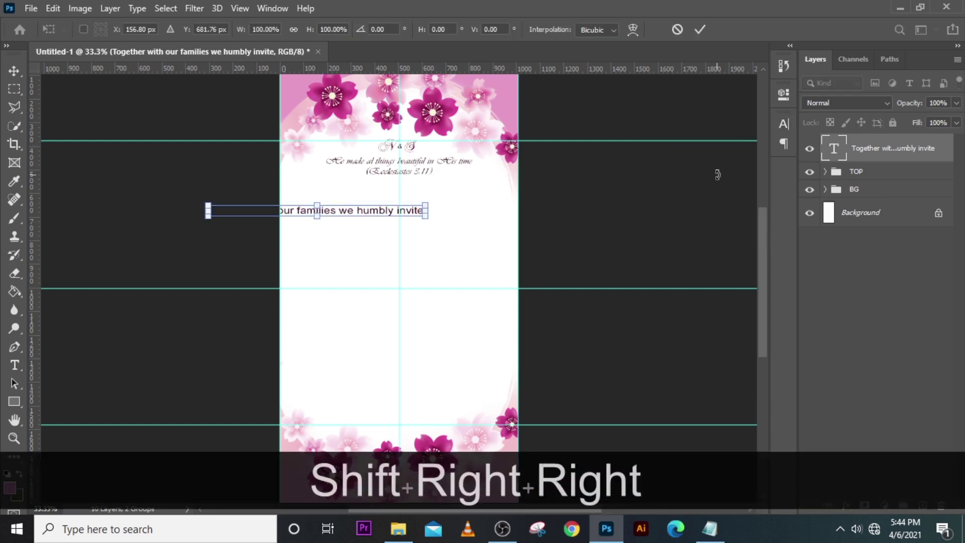
pyautogui.hotkey('ctrl', '=')
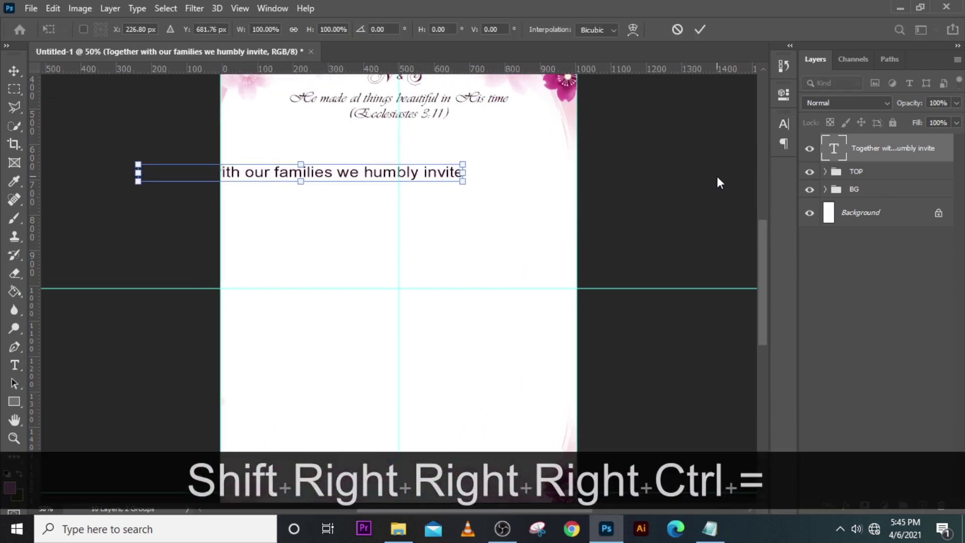
pyautogui.moveTo(352, 179); pyautogui.dragTo(442, 173)
pyautogui.press('Right')
pyautogui.press('Right')
pyautogui.press('Right')
pyautogui.press('Right')
pyautogui.press('Right')
pyautogui.press('Right')
pyautogui.press('Right')
pyautogui.press('Right')
pyautogui.press('Right')
pyautogui.press('Right')
pyautogui.press('Right')
pyautogui.press('Right')
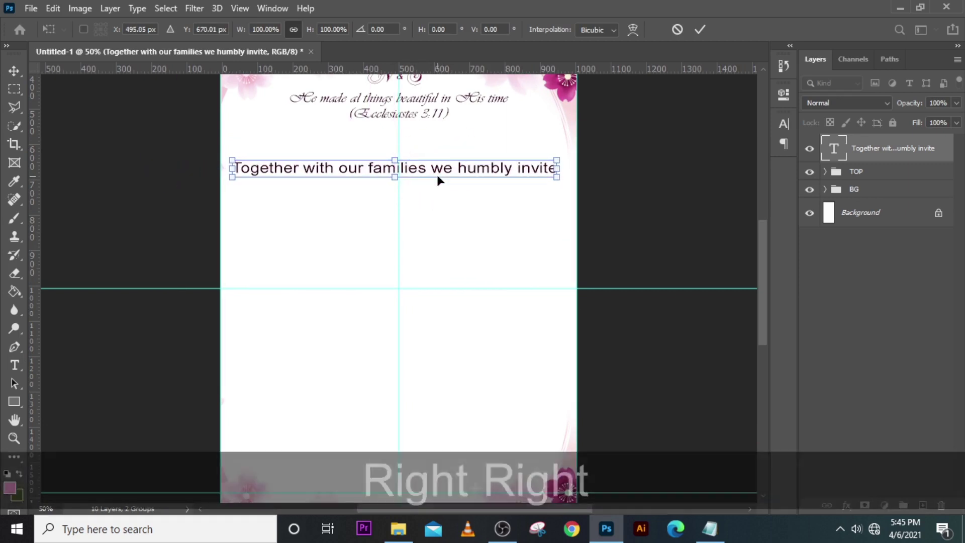
# - Raise the "Together with our families" line closer to the verse and apply the transform
pyautogui.hotkey('shift', 'Up')
pyautogui.hotkey('shift', 'Up')
pyautogui.hotkey('shift', 'Up')
pyautogui.hotkey('shift', 'Up')
pyautogui.press('Return')
# - Duplicate the "Together with our families" line and move the copy straight down to form the next line
pyautogui.hotkey('ctrl', 'j')
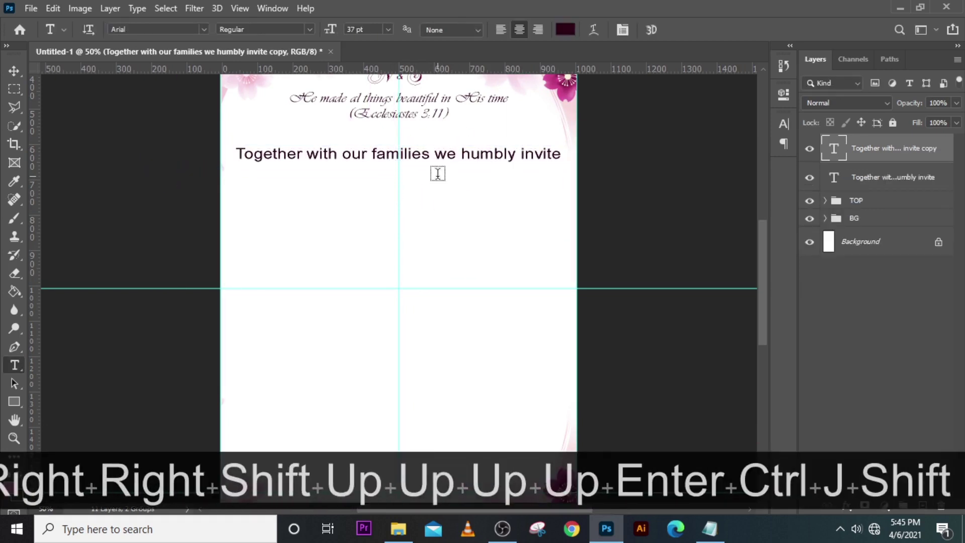
pyautogui.hotkey('shift', 'Down')
pyautogui.hotkey('shift', 'Down')
pyautogui.hotkey('shift', 'Down')
pyautogui.press('v')
pyautogui.press('Down')
pyautogui.hotkey('shift', 'Down')
pyautogui.hotkey('shift', 'Down')
pyautogui.hotkey('shift', 'Down')
pyautogui.hotkey('shift', 'Down')
pyautogui.hotkey('shift', 'Down')
pyautogui.hotkey('shift', 'Down')
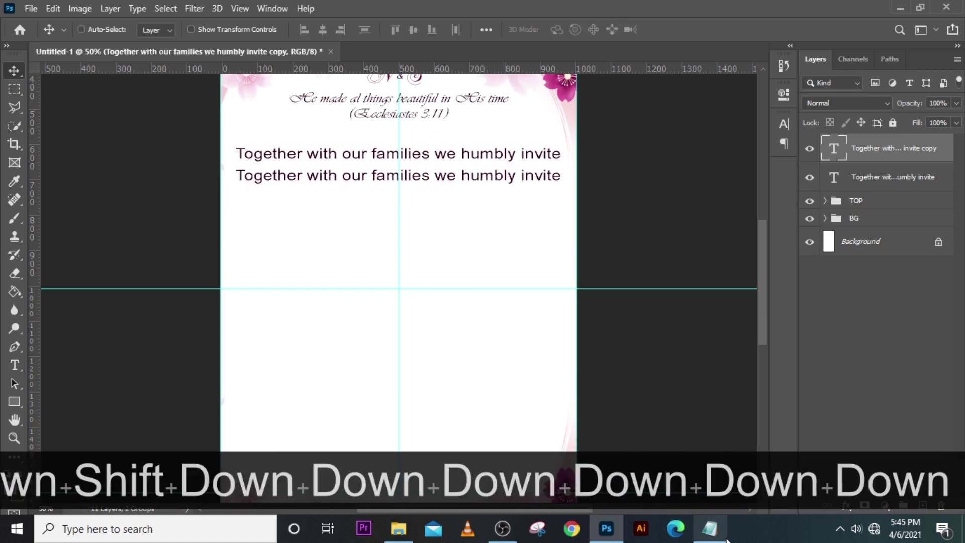
# - Replace the duplicate's text with "Rev./Dr,/Mr./Mrs./Miss." copied from Notepad and nudge the line slightly down
pyautogui.click(709, 529)
pyautogui.moveTo(620, 223); pyautogui.dragTo(489, 225)
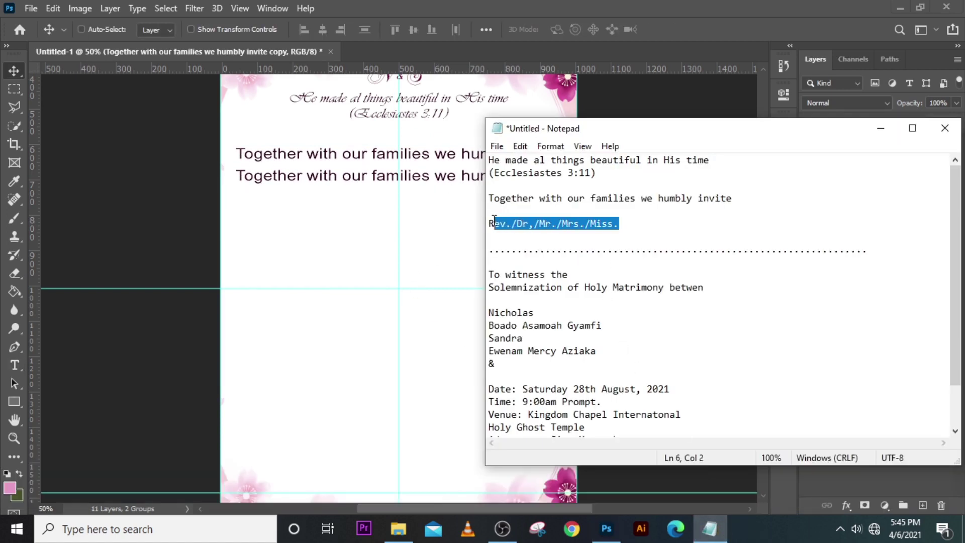
pyautogui.hotkey('ctrl', 'c')
pyautogui.click(475, 2)
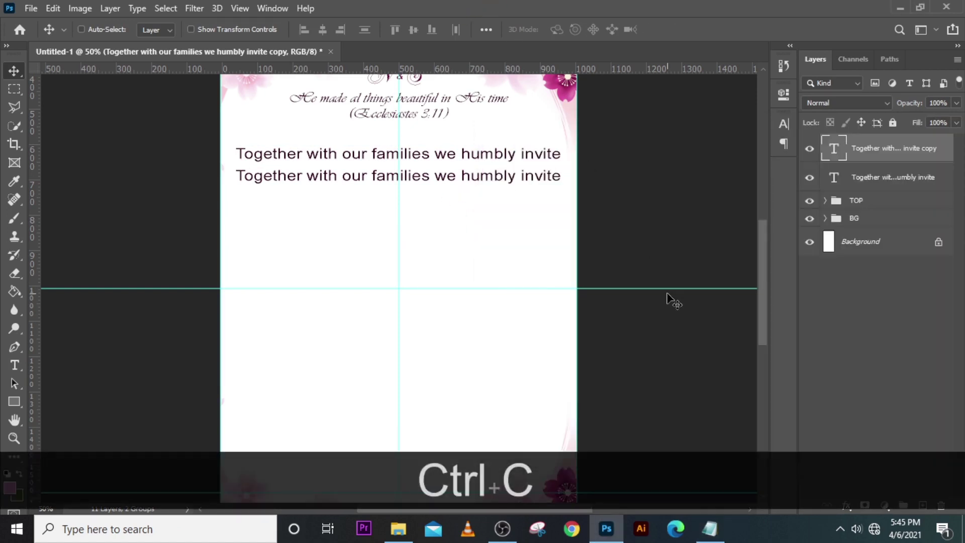
pyautogui.doubleClick(834, 149)
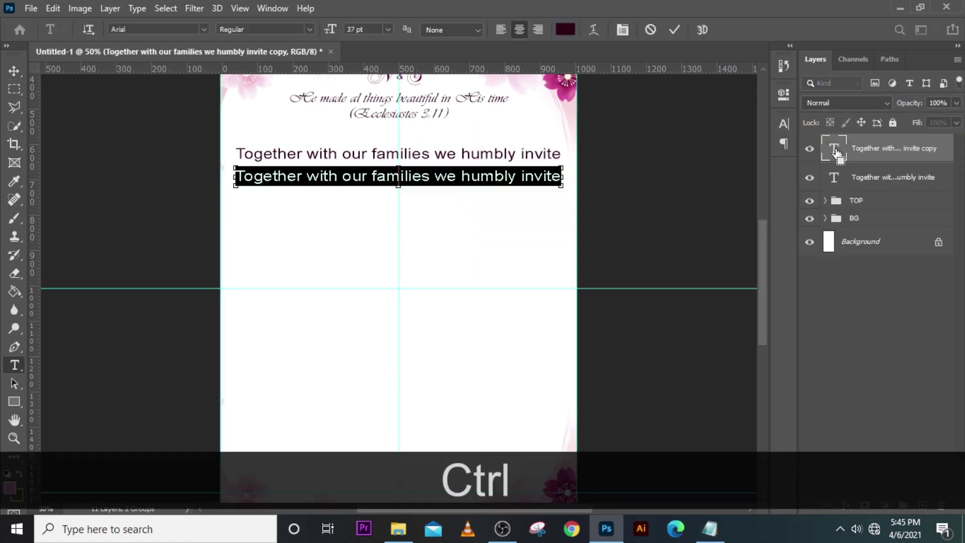
pyautogui.hotkey('ctrl', 'v')
pyautogui.hotkey('ctrl', 'Return')
pyautogui.press('Down')
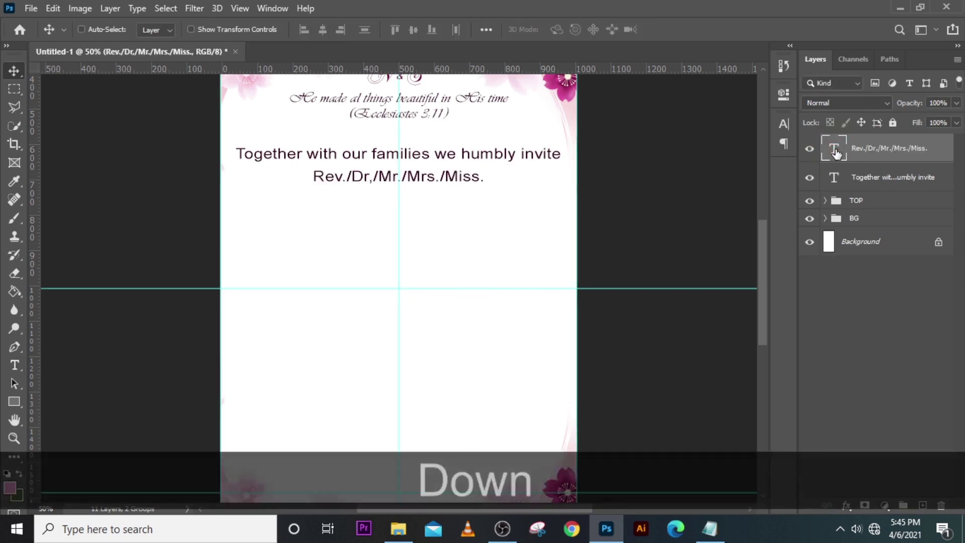
pyautogui.press('Down')
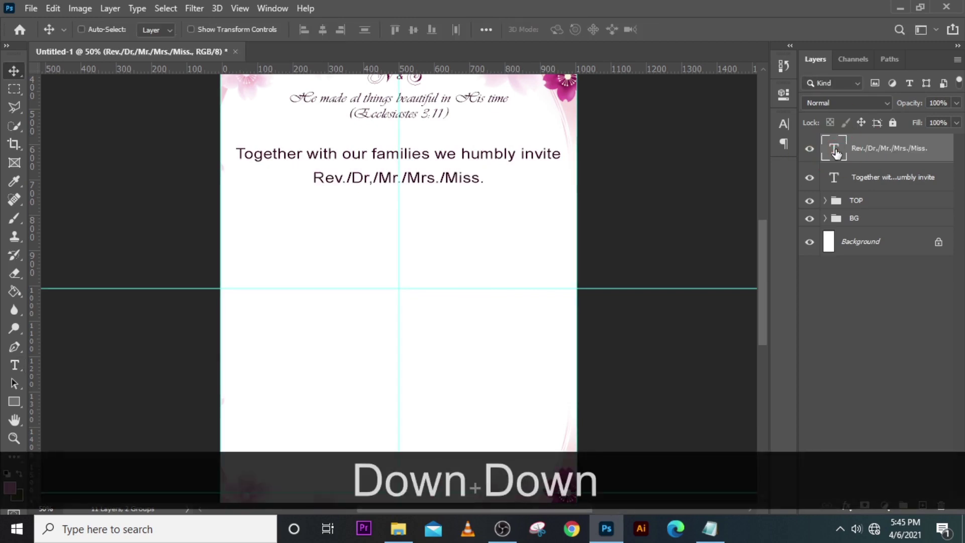
# - Duplicate the "Rev./Dr,/Mr./Mrs./Miss." line and move the copy down to form a third line
pyautogui.hotkey('ctrl', 'j')
pyautogui.hotkey('shift', 'Down')
pyautogui.hotkey('shift', 'Down')
pyautogui.hotkey('shift', 'Down')
pyautogui.hotkey('shift', 'Down')
pyautogui.hotkey('shift', 'Down')
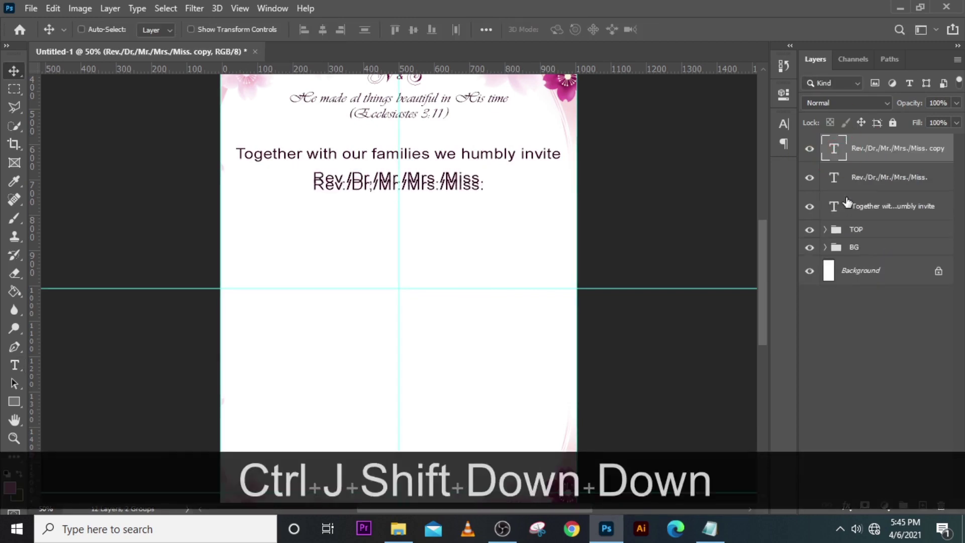
pyautogui.hotkey('shift', 'Down')
pyautogui.hotkey('shift', 'Down')
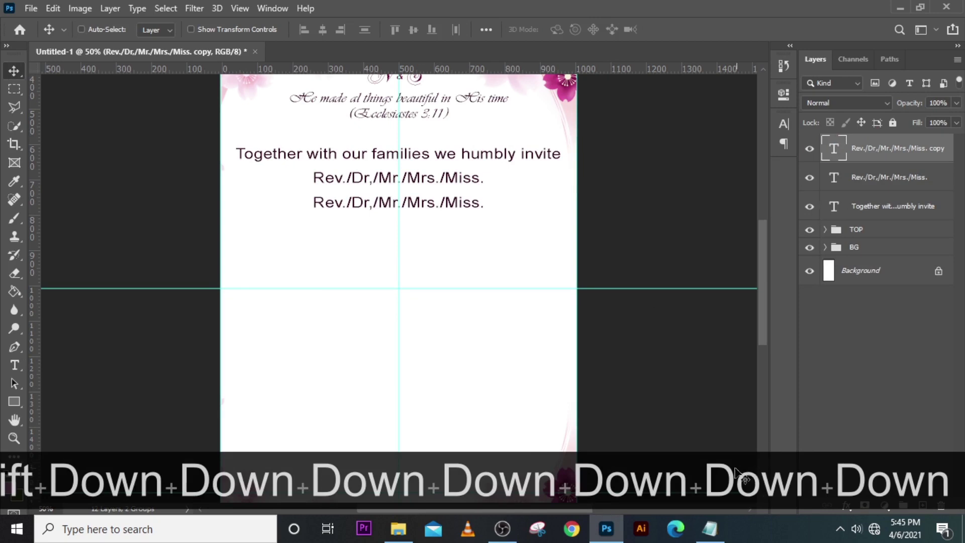
# - Replace the third line's text with the dotted line copied from Notepad
pyautogui.click(709, 529)
pyautogui.moveTo(873, 250); pyautogui.dragTo(461, 237)
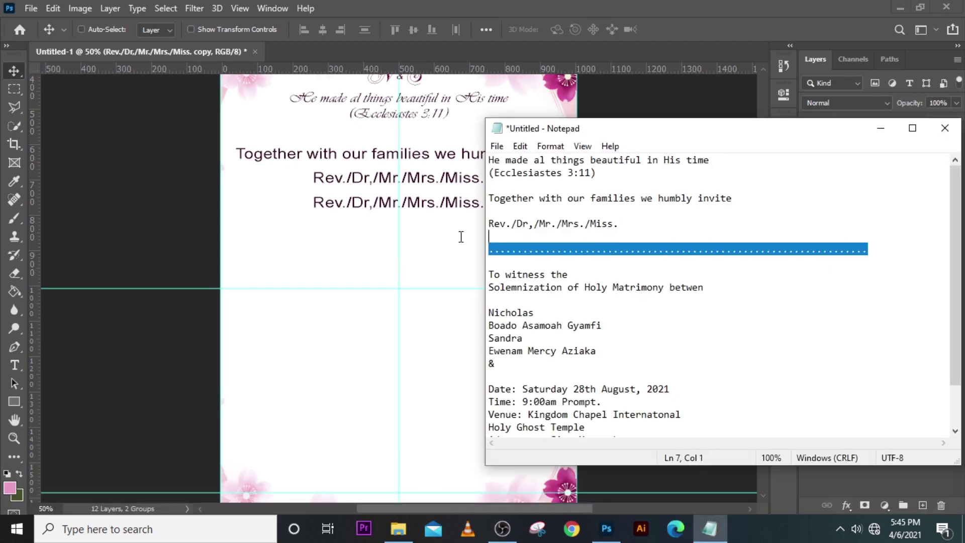
pyautogui.hotkey('ctrl', 'c')
pyautogui.click(562, 5)
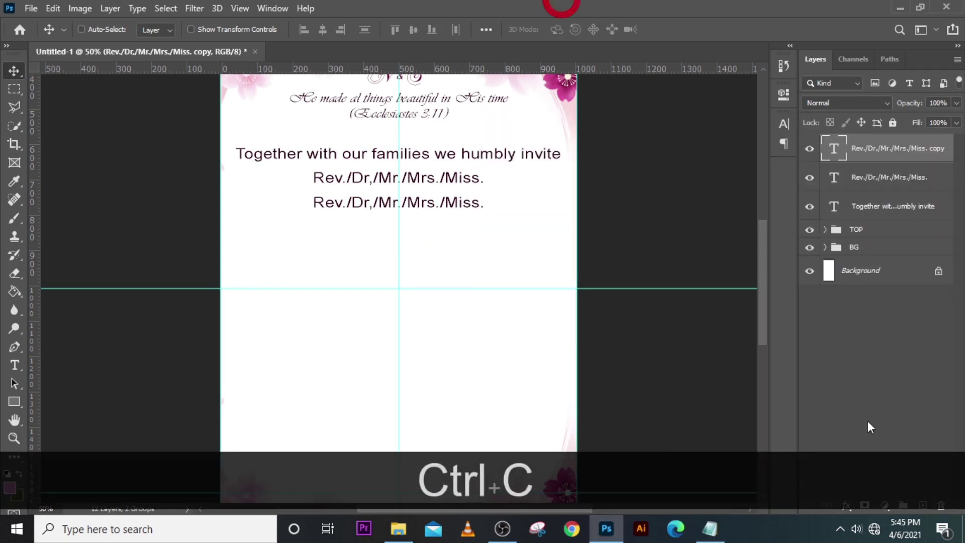
pyautogui.doubleClick(832, 149)
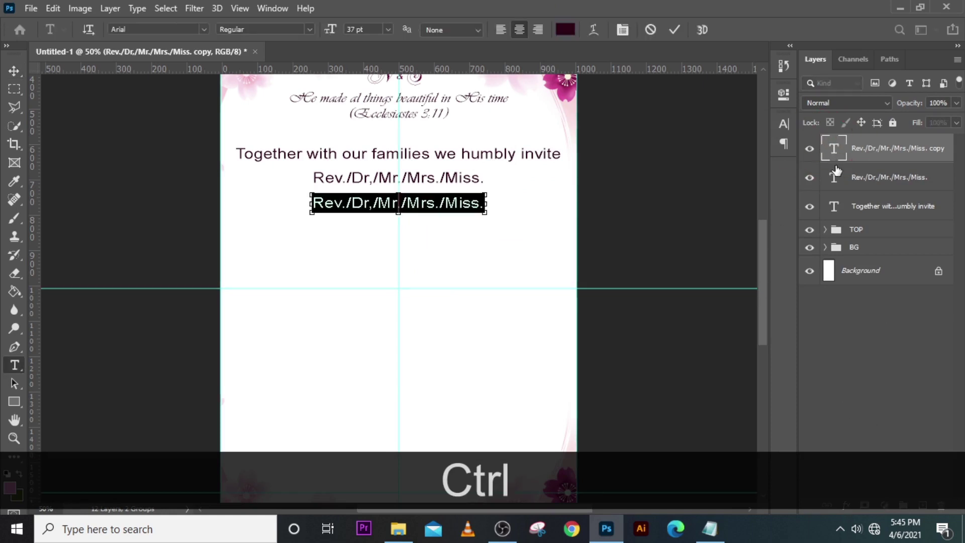
pyautogui.hotkey('ctrl', 'v')
pyautogui.click(885, 158)
pyautogui.press('v')
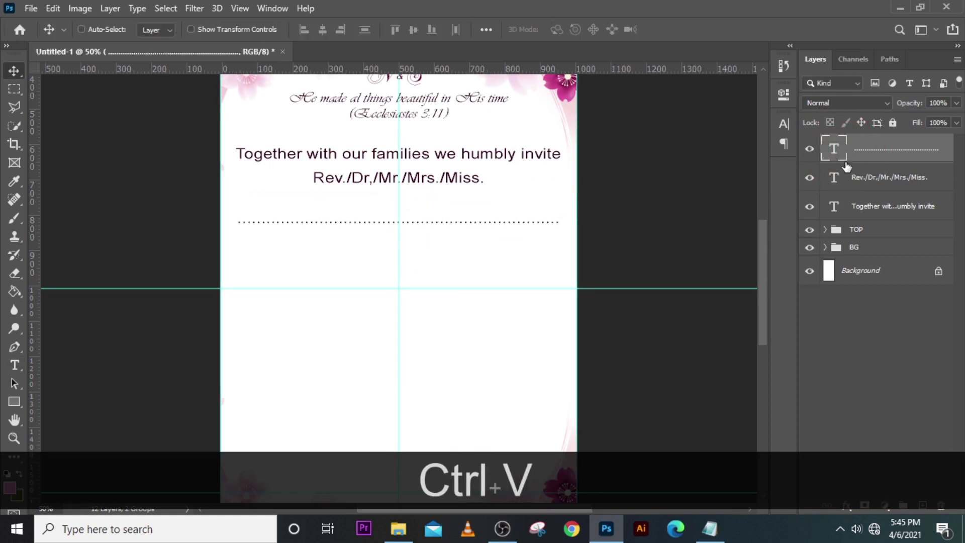
# - Move the dotted line up closer to the guest title line, with a slight nudge back down
pyautogui.hotkey('shift', 'Up')
pyautogui.hotkey('shift', 'Up')
pyautogui.hotkey('shift', 'Up')
pyautogui.hotkey('shift', 'Up')
pyautogui.press('Down')
pyautogui.press('Down')
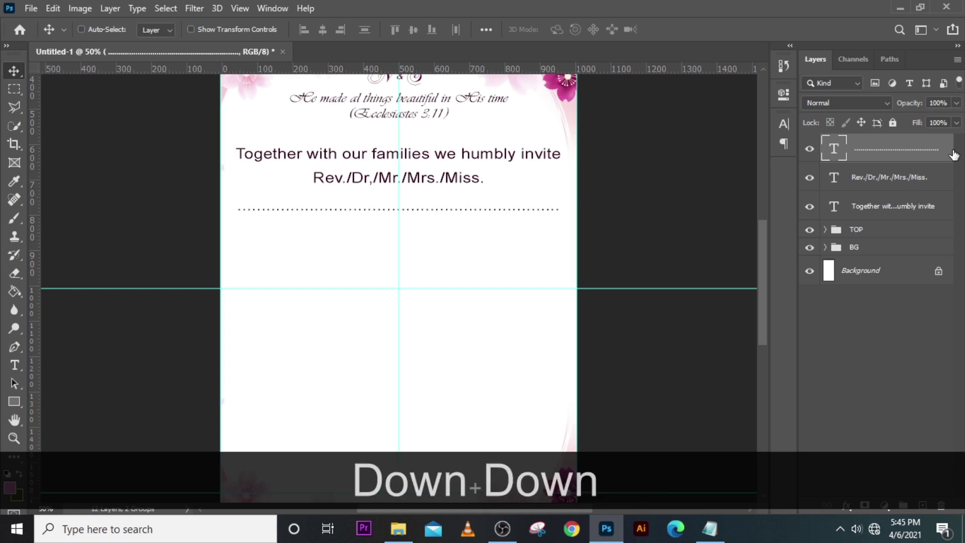
# - Duplicate the dotted line and move the copy straight down below the original
pyautogui.hotkey('ctrl', 'j')
pyautogui.hotkey('shift', 'Down')
pyautogui.hotkey('shift', 'Down')
pyautogui.hotkey('shift', 'Down')
pyautogui.hotkey('shift', 'Down')
pyautogui.hotkey('shift', 'Down')
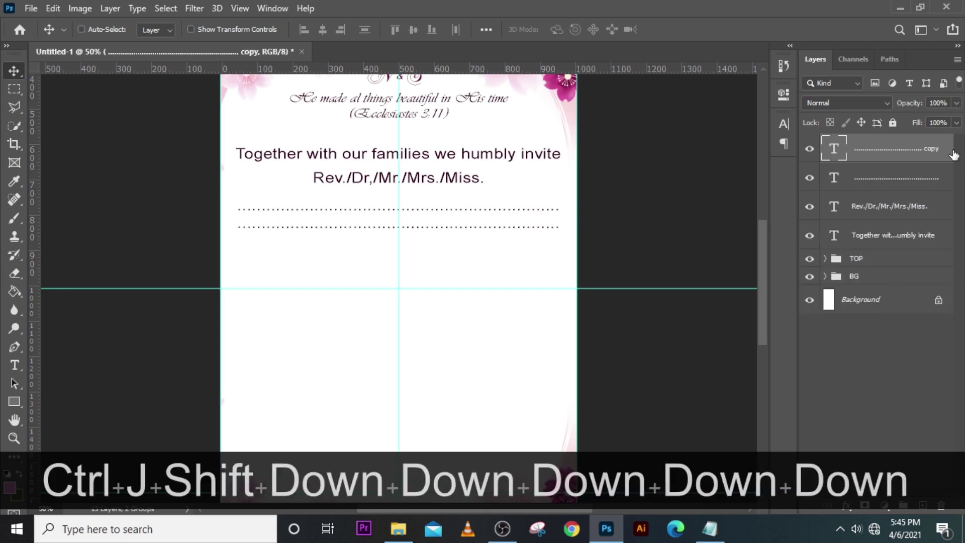
# - Replace the lower dotted line's text with "To witness the Solemnization of Holy Matrimony betwen" on two lines, copied from Notepad
pyautogui.click(709, 528)
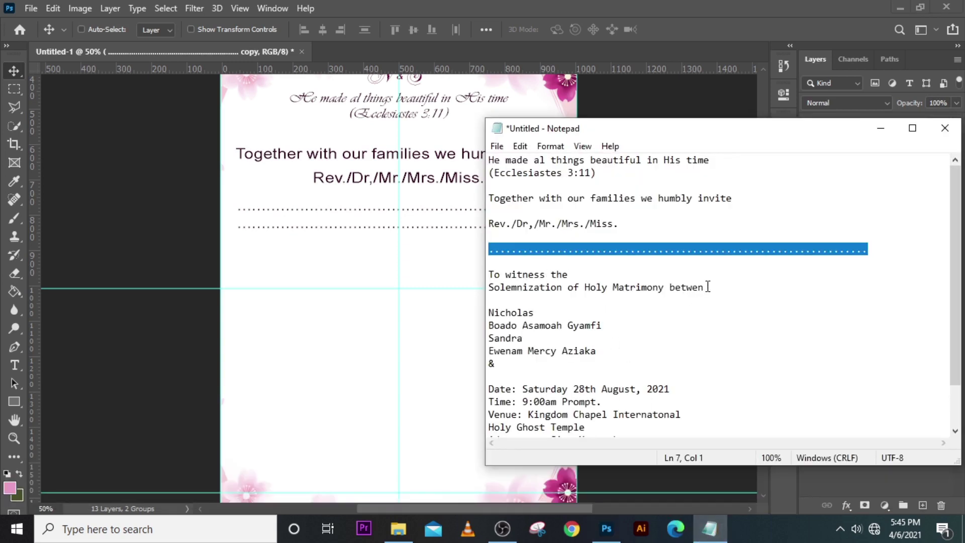
pyautogui.moveTo(709, 286); pyautogui.dragTo(490, 271)
pyautogui.click(478, 273)
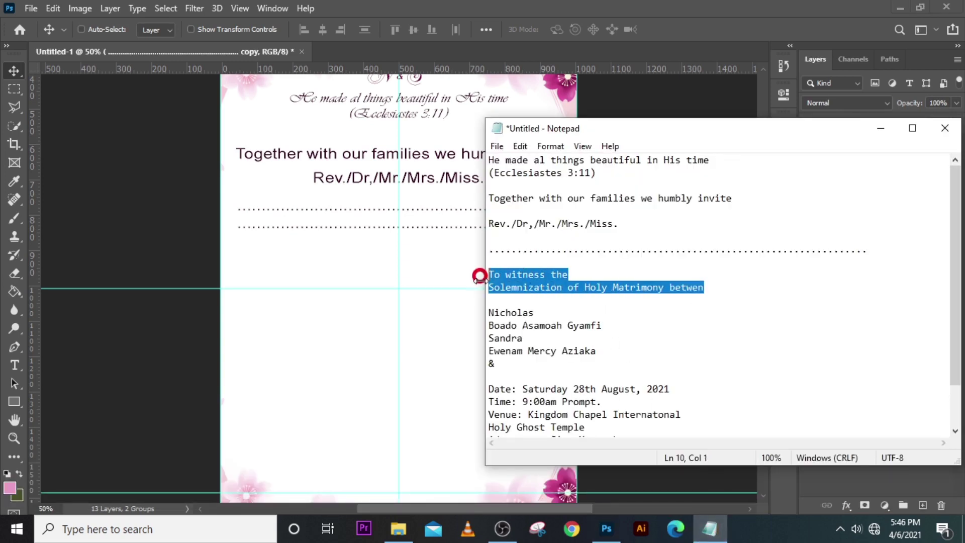
pyautogui.doubleClick(835, 149)
pyautogui.hotkey('ctrl', 'v')
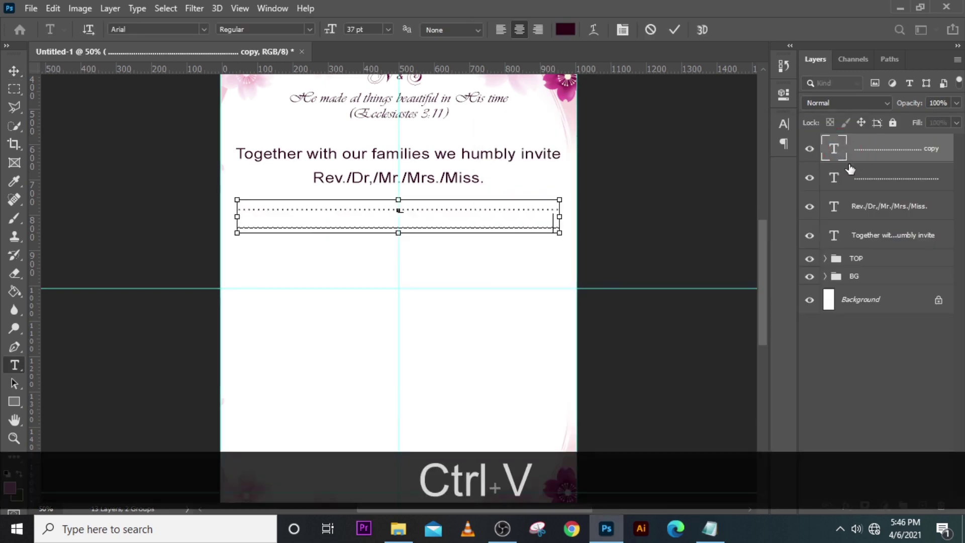
pyautogui.click(836, 149)
pyautogui.press('v')
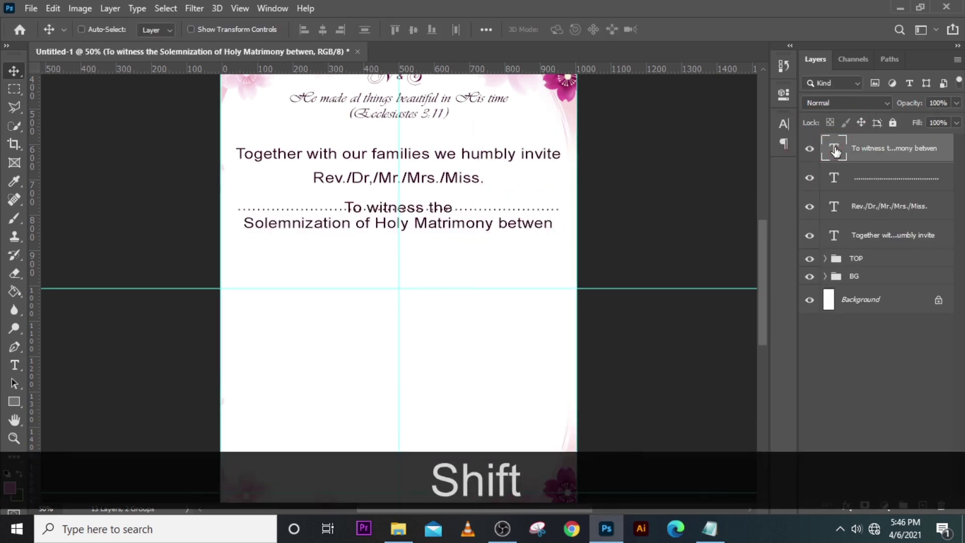
# - Move the "To witness the Solemnization" text down so it sits clear below the dotted line
pyautogui.hotkey('shift', 'Down')
pyautogui.hotkey('shift', 'Down')
pyautogui.hotkey('shift', 'Down')
pyautogui.hotkey('shift', 'Down')
pyautogui.hotkey('shift', 'Down')
pyautogui.hotkey('shift', 'Down')
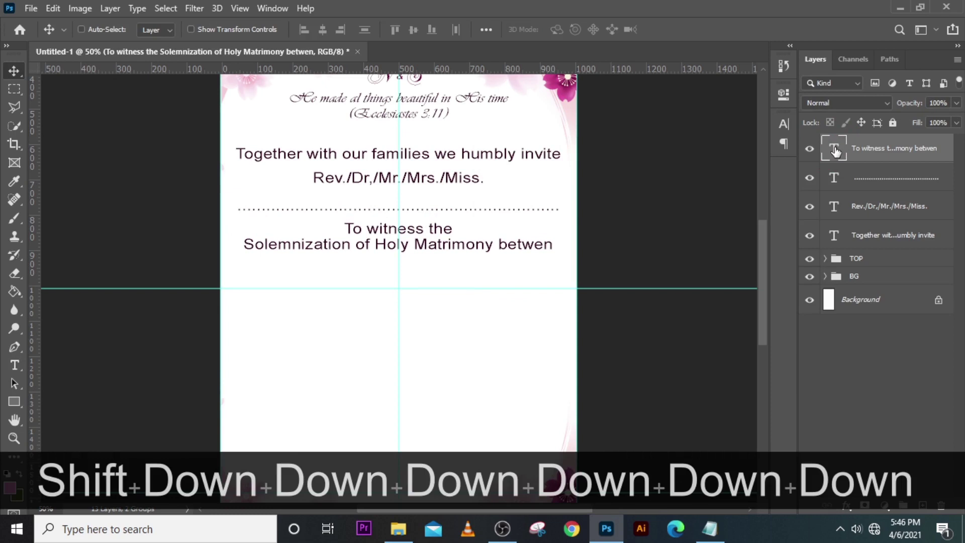
# - Set the leading of the "To witness the Solemnization" text to 46 pt
pyautogui.click(785, 124)
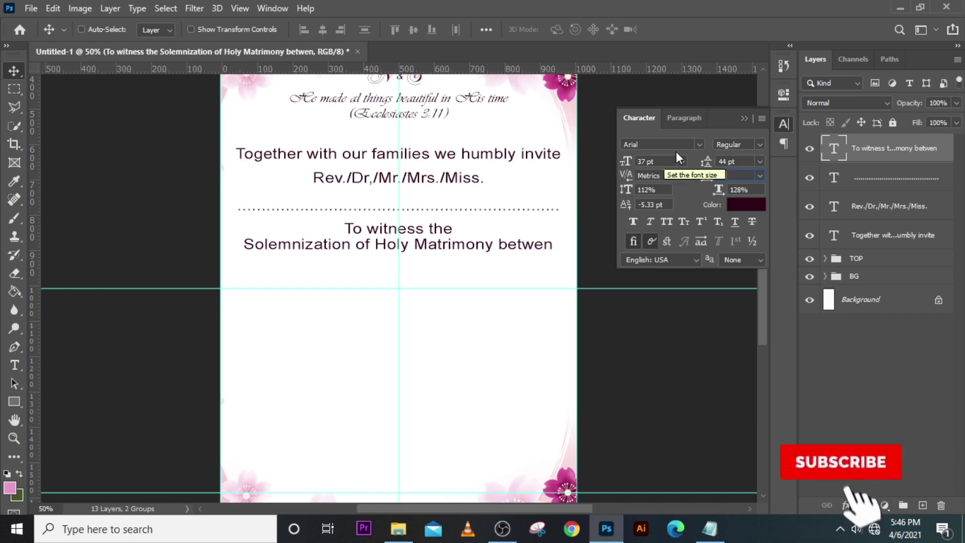
pyautogui.click(700, 157)
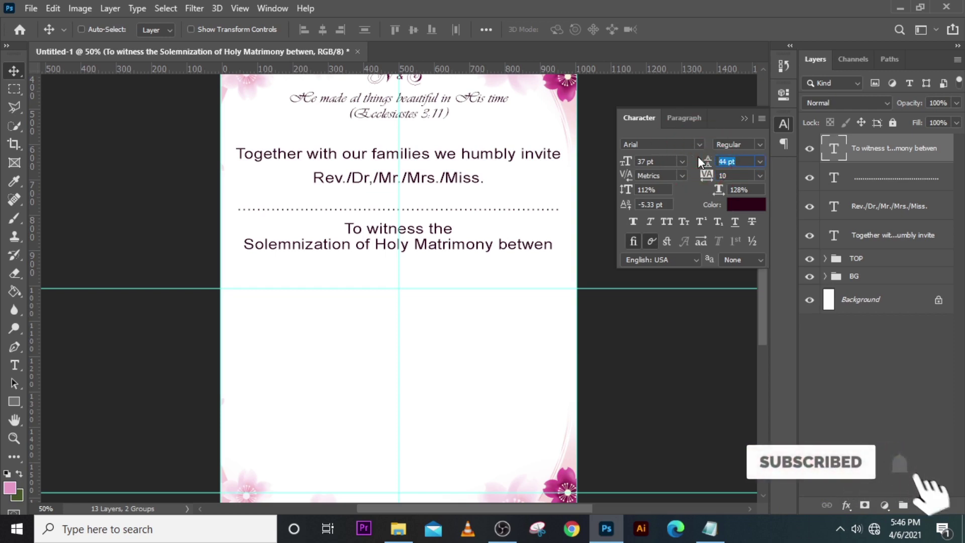
pyautogui.write('46')
pyautogui.press('Return')
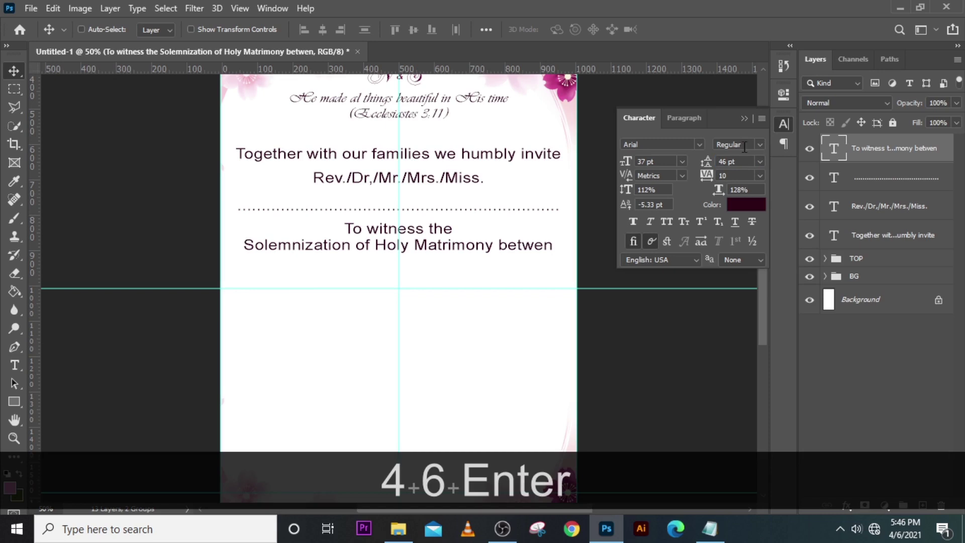
# - Nudge the "To witness the Solemnization" text slightly up toward the dotted line
pyautogui.click(756, 207)
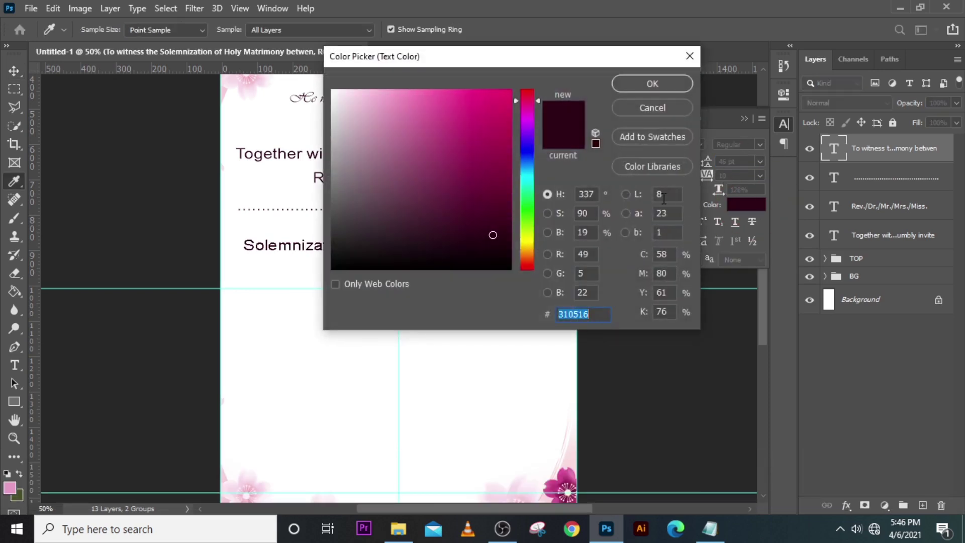
pyautogui.click(660, 111)
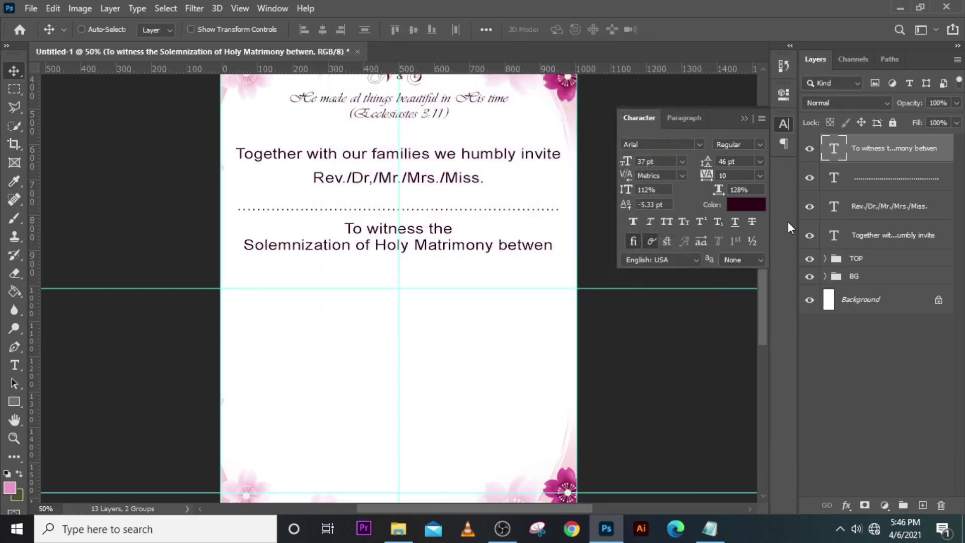
pyautogui.press('Up')
pyautogui.press('Up')
pyautogui.press('Up')
pyautogui.press('Up')
pyautogui.press('Up')
pyautogui.press('Up')
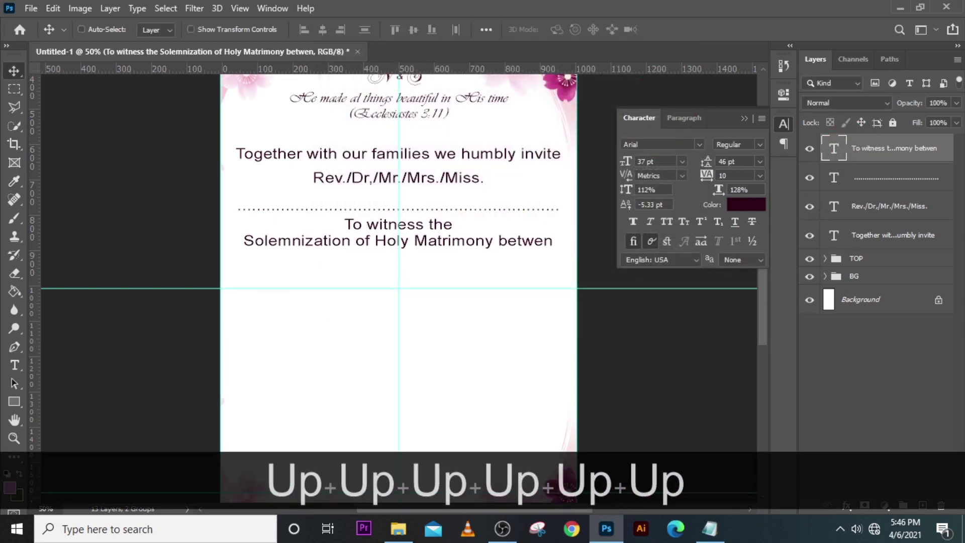
# - Group the four invitation text layers from "Together with our families" to "To witness the" and name the group TOGETHER WITH
pyautogui.hotkey('ctrl', '0')
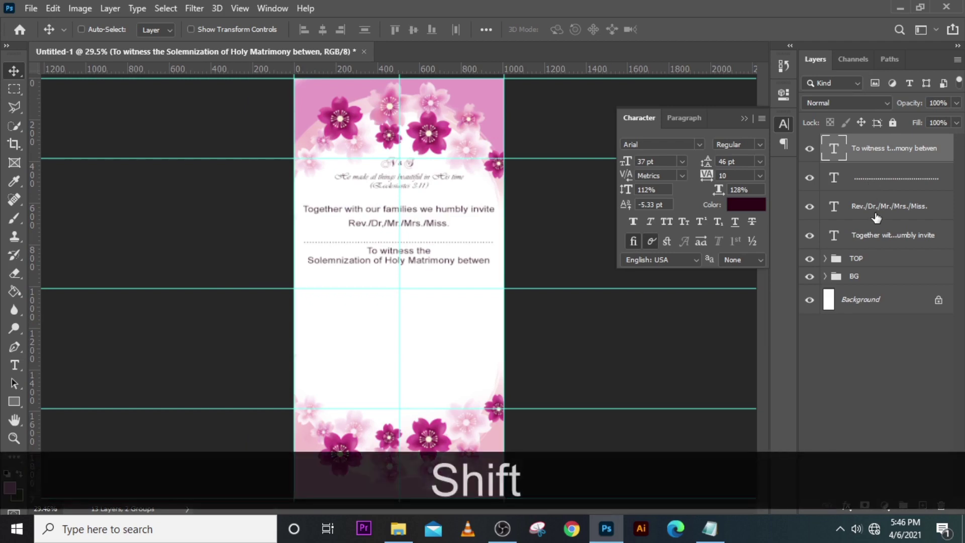
pyautogui.keyDown('shift'); pyautogui.click(881, 236); pyautogui.keyUp('shift')
pyautogui.hotkey('ctrl', 'shift', 'g')
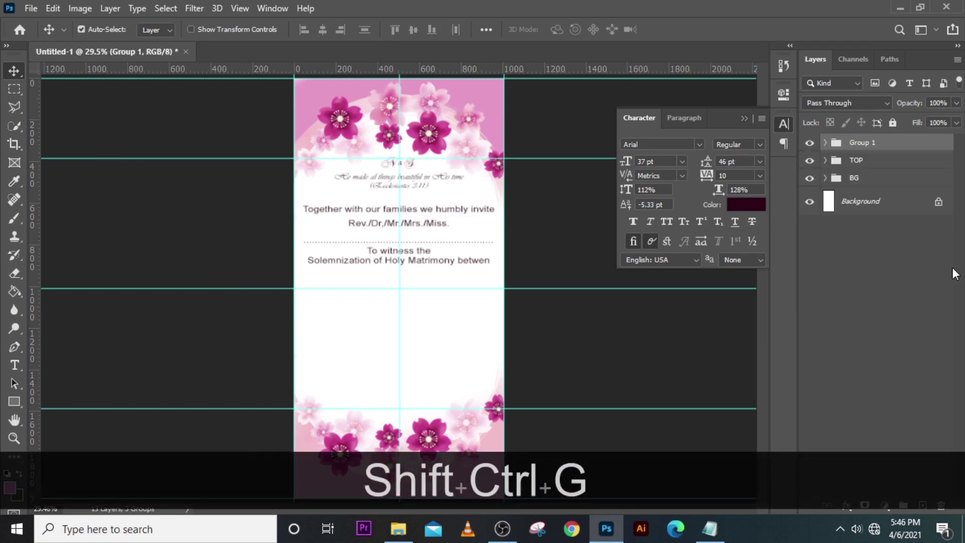
pyautogui.doubleClick(860, 143)
pyautogui.press('capslock')
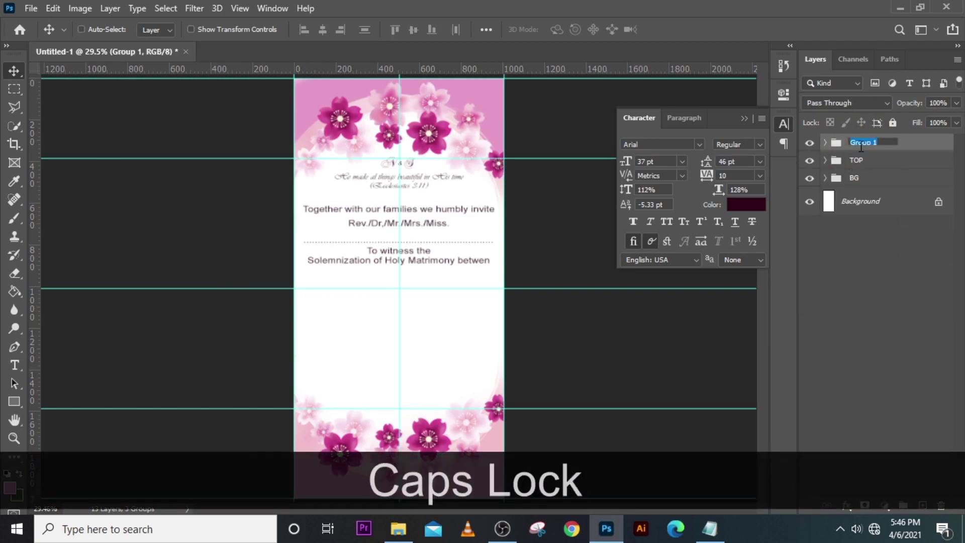
pyautogui.write('TOGAETE')
pyautogui.press('BackSpace')
pyautogui.press('BackSpace')
pyautogui.press('BackSpace')
pyautogui.press('BackSpace')
pyautogui.write('ETHER WITH')
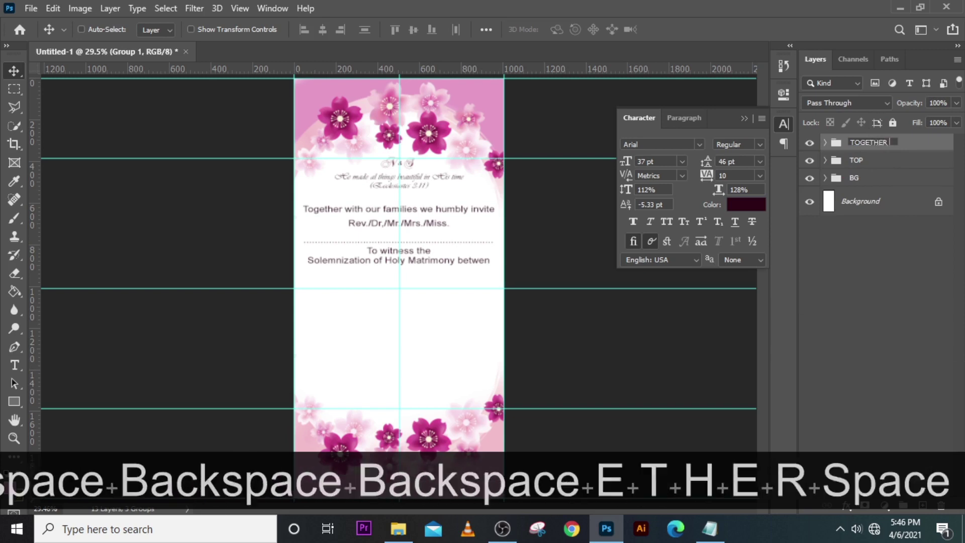
pyautogui.press('Return')
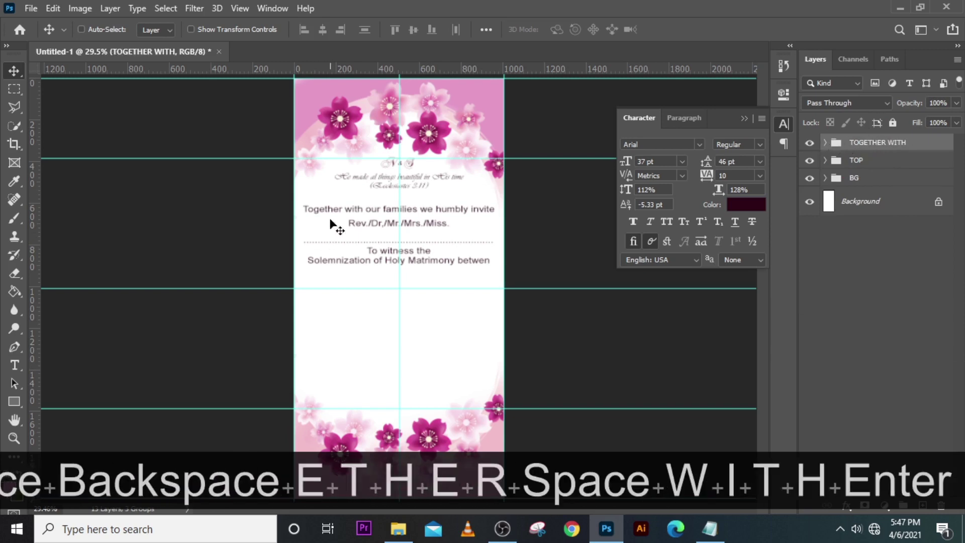
pyautogui.click(810, 144)
pyautogui.click(810, 144)
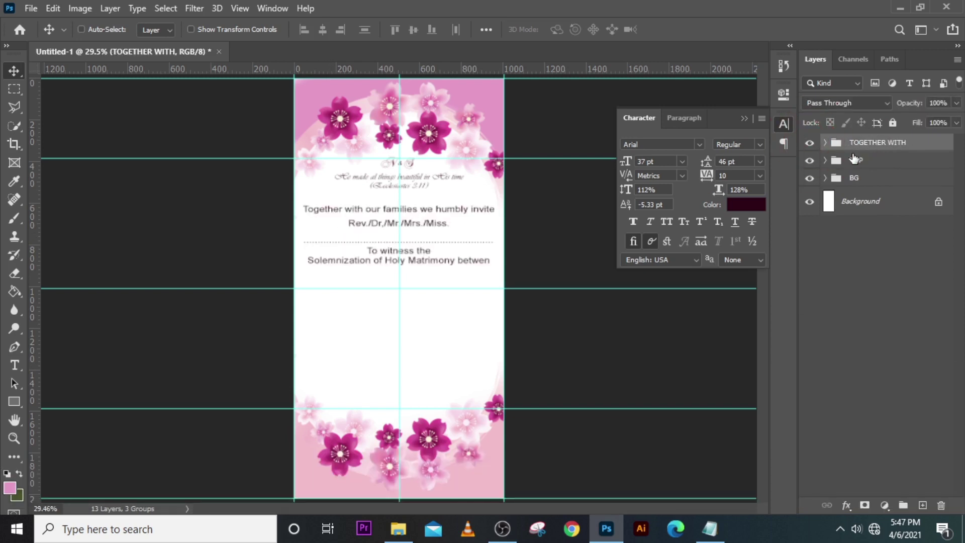
# - Duplicate the "To witness the Solemnization" text layer and place the copy outside and above the TOGETHER WITH group
pyautogui.click(863, 142)
pyautogui.click(825, 144)
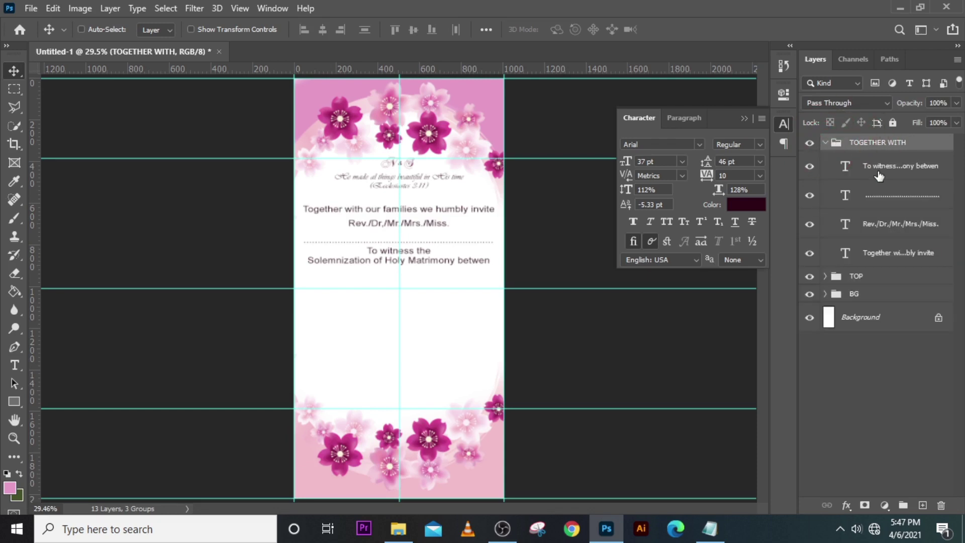
pyautogui.click(879, 173)
pyautogui.hotkey('ctrl', 'j')
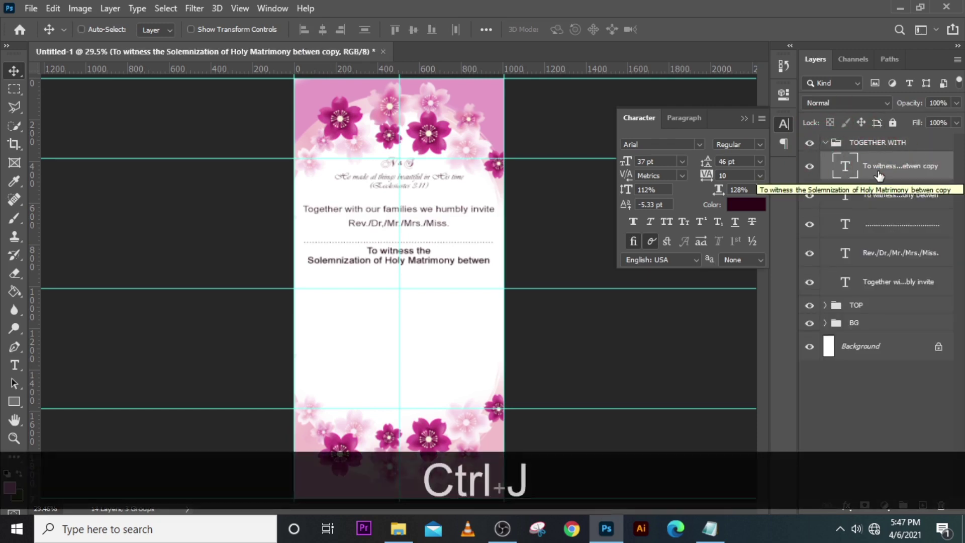
pyautogui.moveTo(881, 175); pyautogui.dragTo(887, 135)
pyautogui.click(850, 171)
pyautogui.click(867, 149)
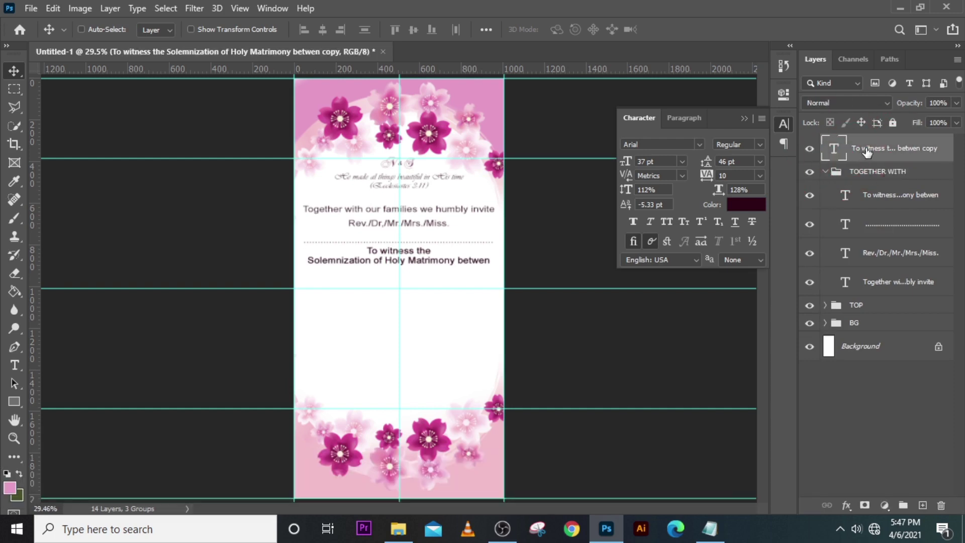
# - Move the copied "To witness the Solemnization" text straight down so it sits clear below the original
pyautogui.hotkey('shift', 'Down')
pyautogui.hotkey('shift', 'Down')
pyautogui.hotkey('shift', 'Down')
pyautogui.hotkey('shift', 'Down')
pyautogui.hotkey('shift', 'Down')
pyautogui.hotkey('shift', 'Down')
pyautogui.hotkey('shift', 'Down')
pyautogui.hotkey('shift', 'Down')
pyautogui.hotkey('shift', 'Down')
pyautogui.hotkey('shift', 'Down')
pyautogui.hotkey('shift', 'Down')
pyautogui.hotkey('shift', 'Down')
pyautogui.hotkey('shift', 'Down')
pyautogui.hotkey('shift', 'Down')
pyautogui.hotkey('shift', 'Down')
pyautogui.hotkey('shift', 'Down')
pyautogui.hotkey('shift', 'Down')
pyautogui.hotkey('shift', 'Down')
pyautogui.hotkey('shift', 'Down')
pyautogui.hotkey('shift', 'Down')
pyautogui.hotkey('shift', 'Down')
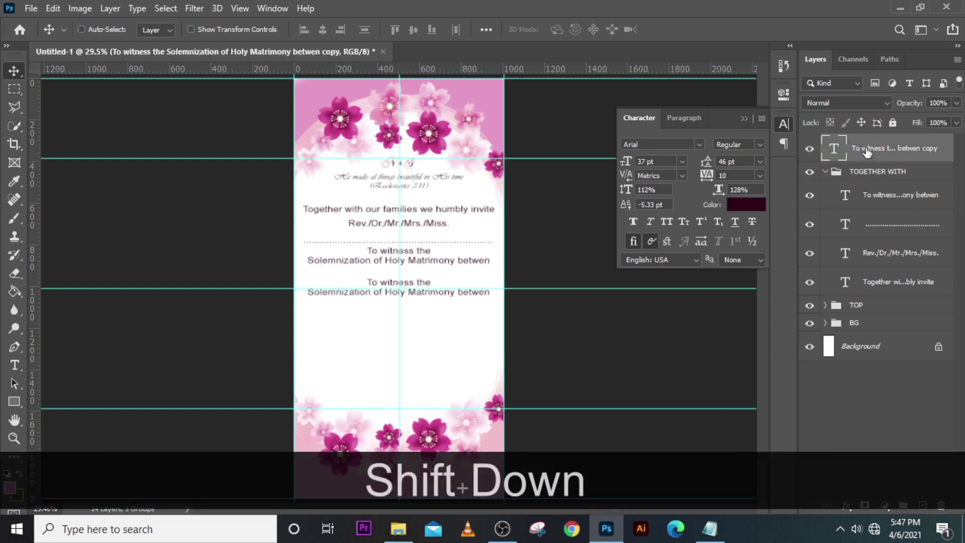
# - Replace the lower "To witness" copy's text with the groom's first name, copied from Notepad
pyautogui.click(710, 528)
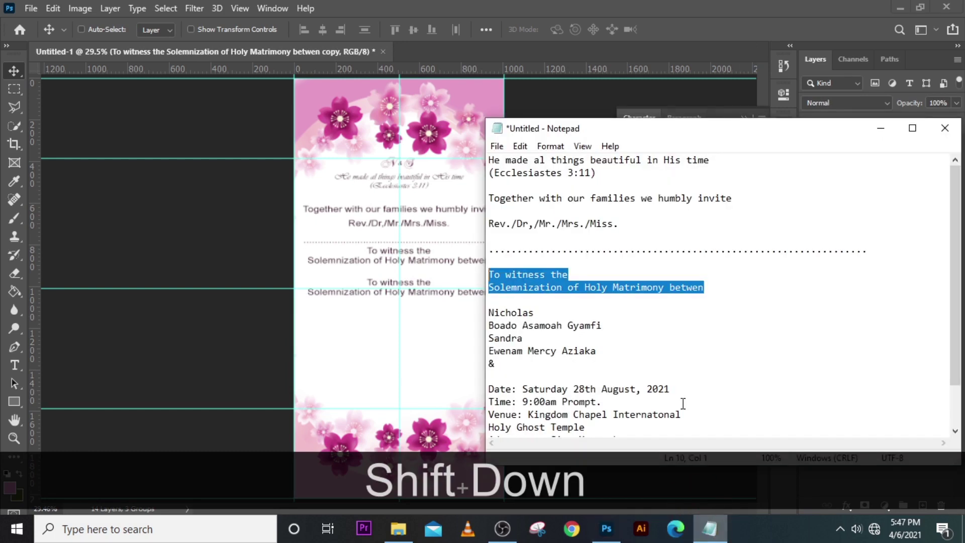
pyautogui.moveTo(541, 313); pyautogui.dragTo(488, 312)
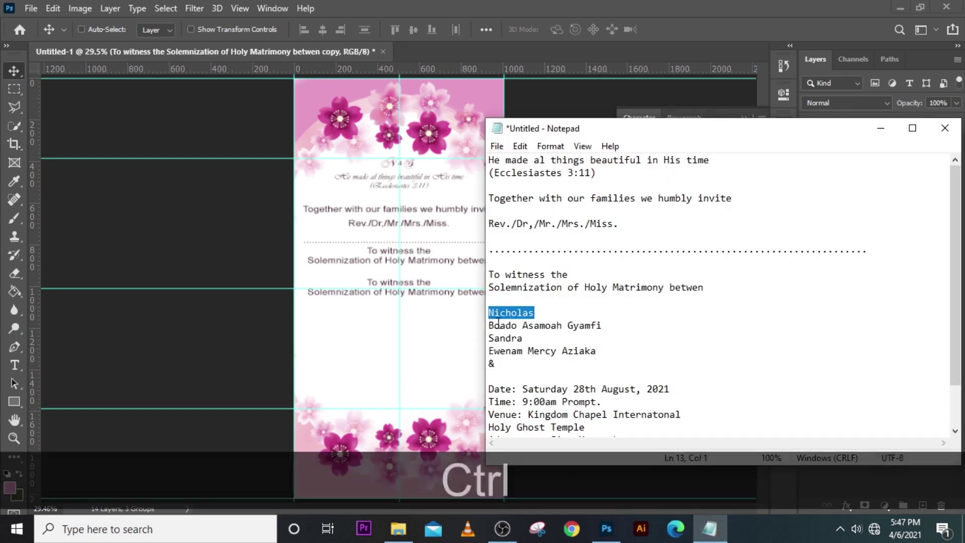
pyautogui.hotkey('ctrl', 'c')
pyautogui.click(553, 2)
pyautogui.doubleClick(834, 150)
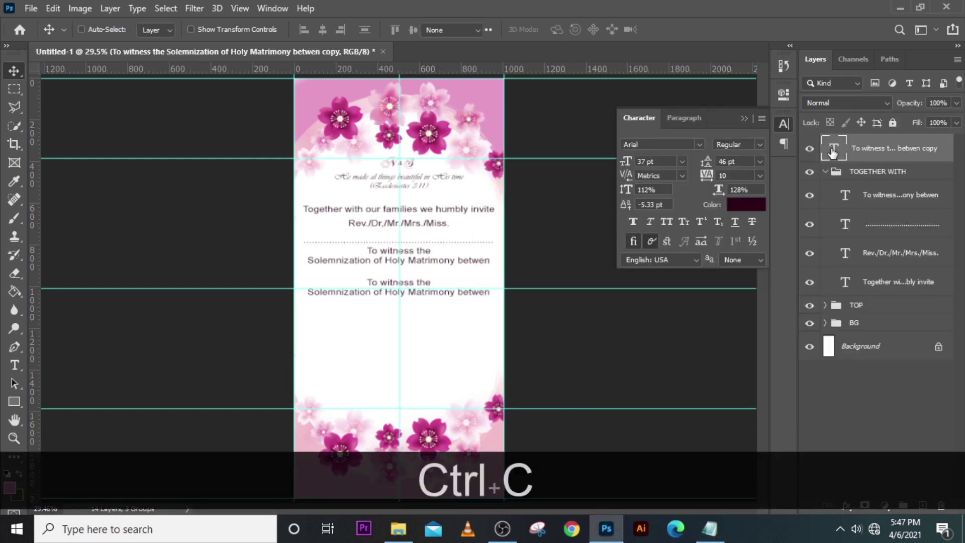
pyautogui.hotkey('ctrl', 'v')
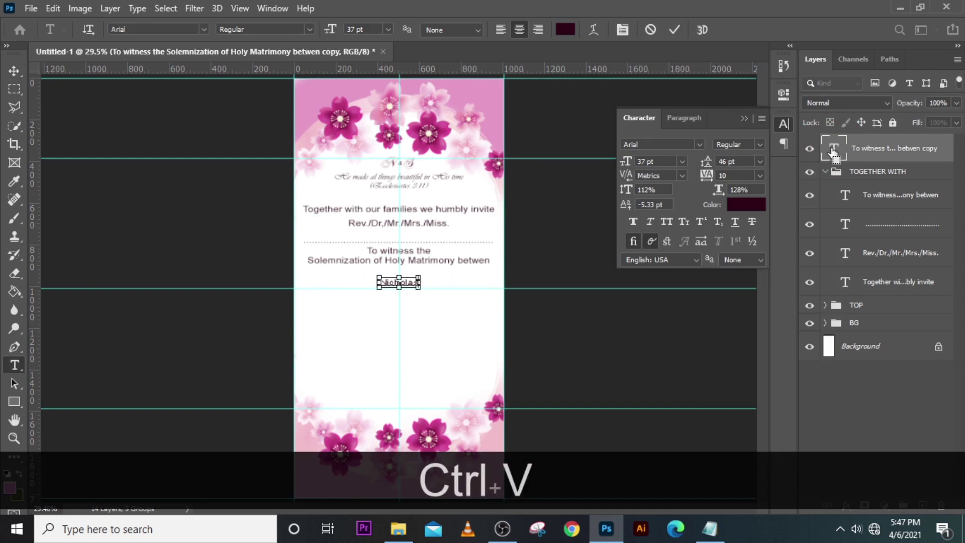
pyautogui.click(852, 147)
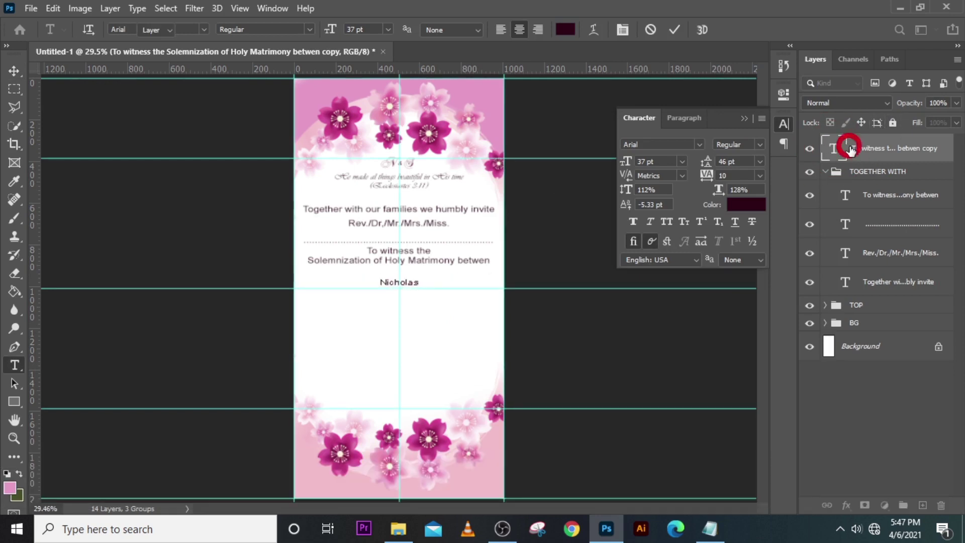
pyautogui.press('v')
# - Set the groom's first name in the ChopinScript font at 62 pt
pyautogui.click(699, 145)
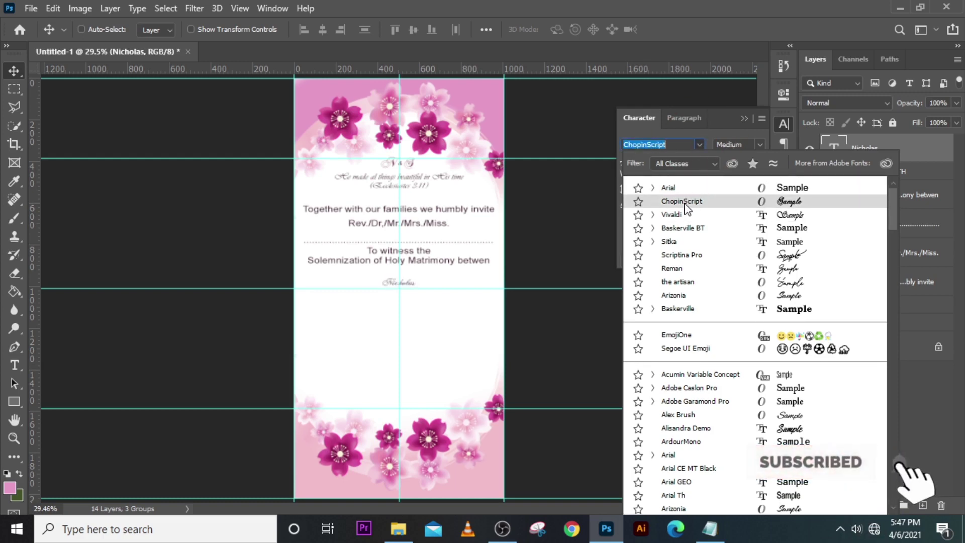
pyautogui.click(684, 202)
pyautogui.click(653, 161)
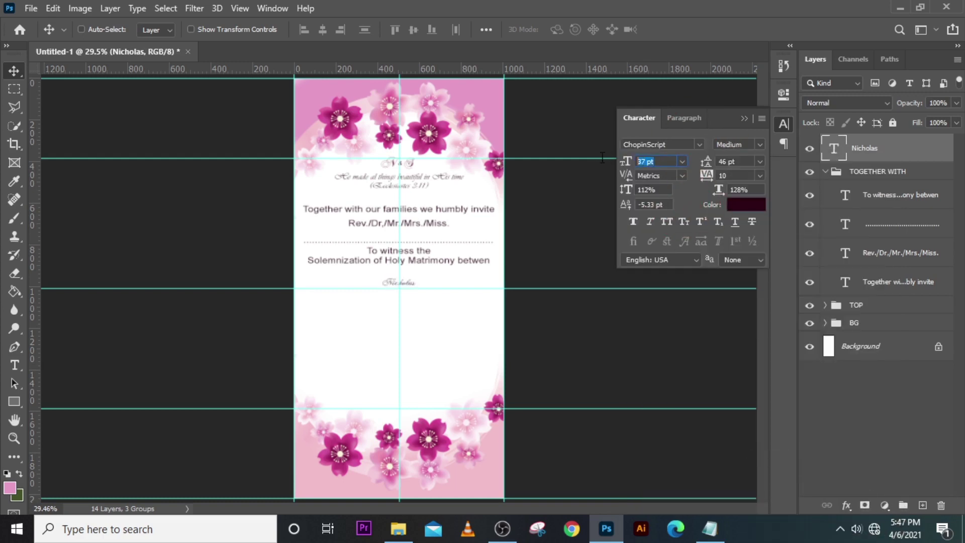
pyautogui.write('62')
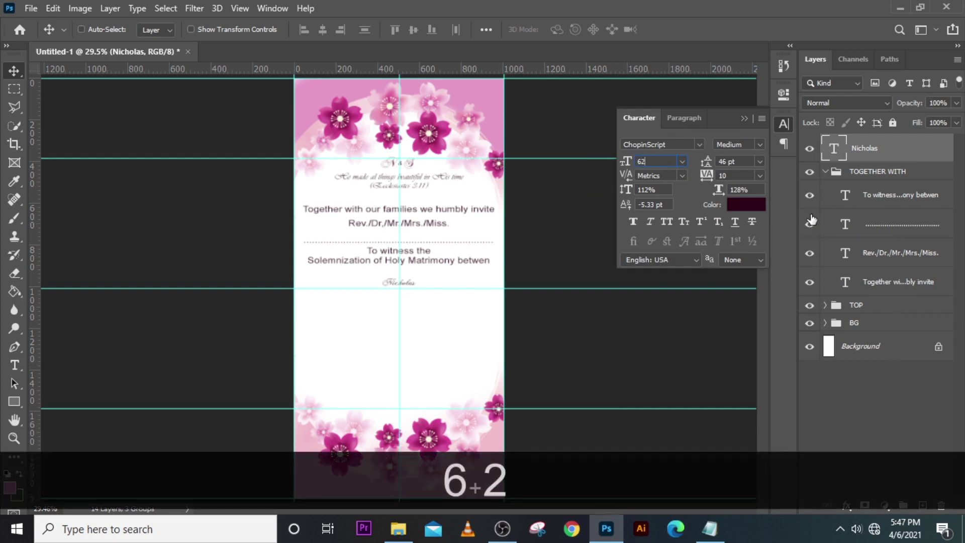
pyautogui.press('Return')
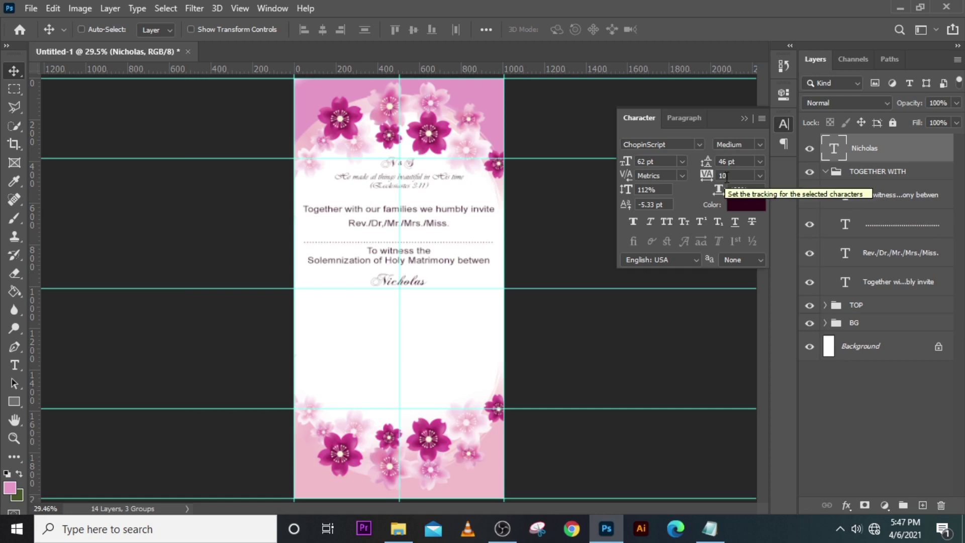
# - Change the text colour of the groom's first name to #6D1D3D
pyautogui.click(745, 206)
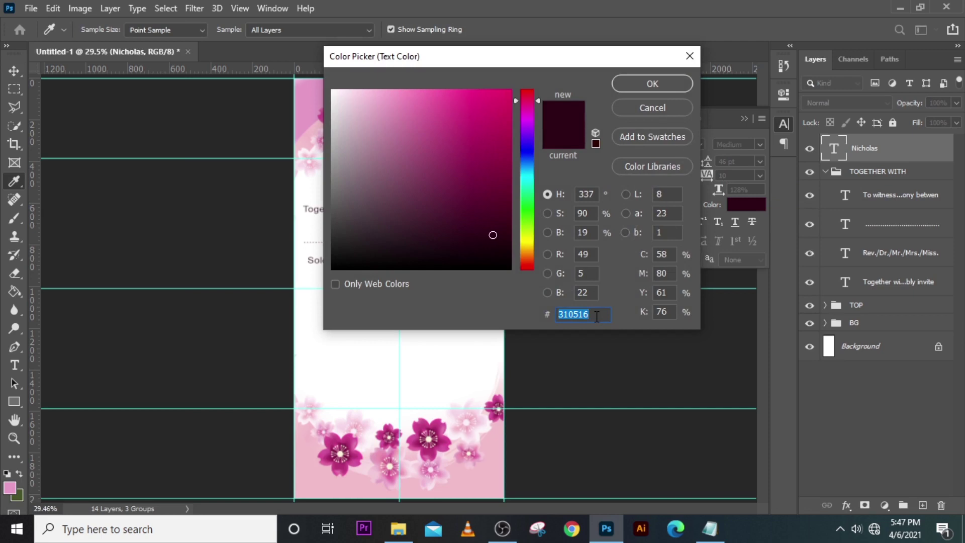
pyautogui.write('6D')
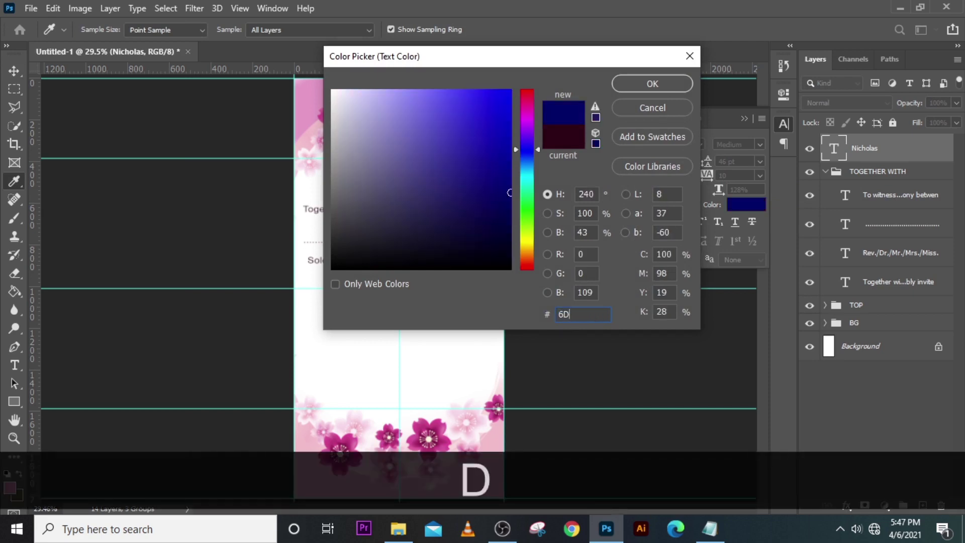
pyautogui.write('1D')
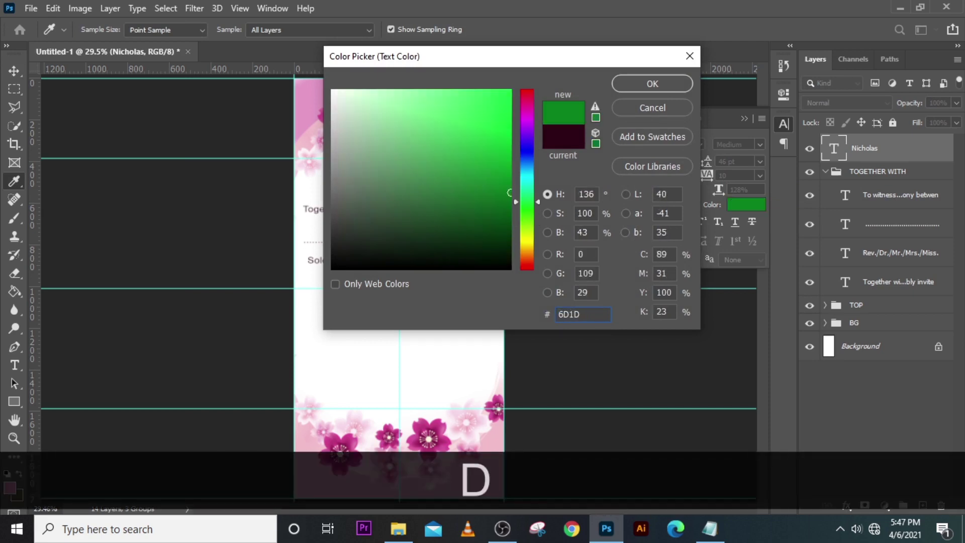
pyautogui.write('3D')
pyautogui.click(671, 84)
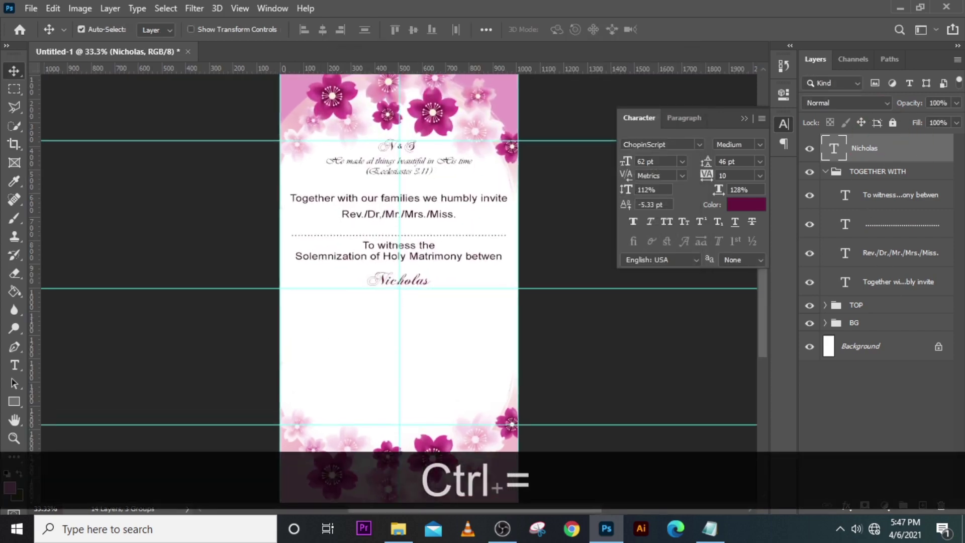
pyautogui.hotkey('ctrl', '=')
pyautogui.hotkey('ctrl', 't')
pyautogui.press('shift')
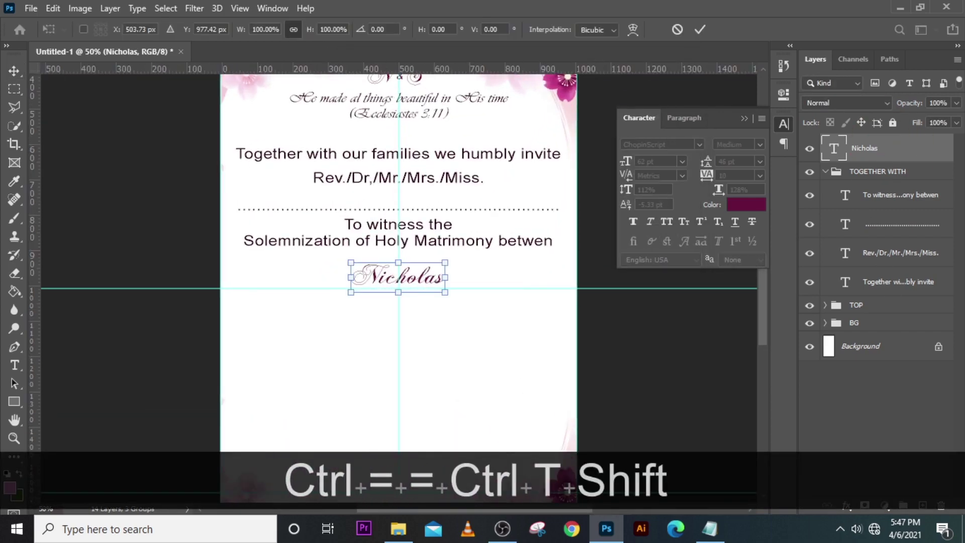
pyautogui.press('Return')
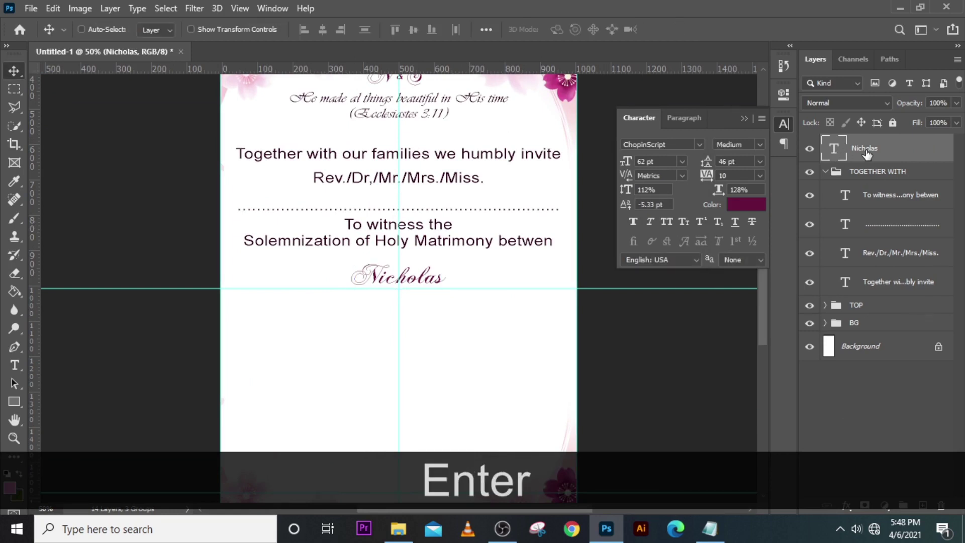
# - Duplicate the groom's first name layer and move the copy straight down just below the original
pyautogui.press('ctrl')
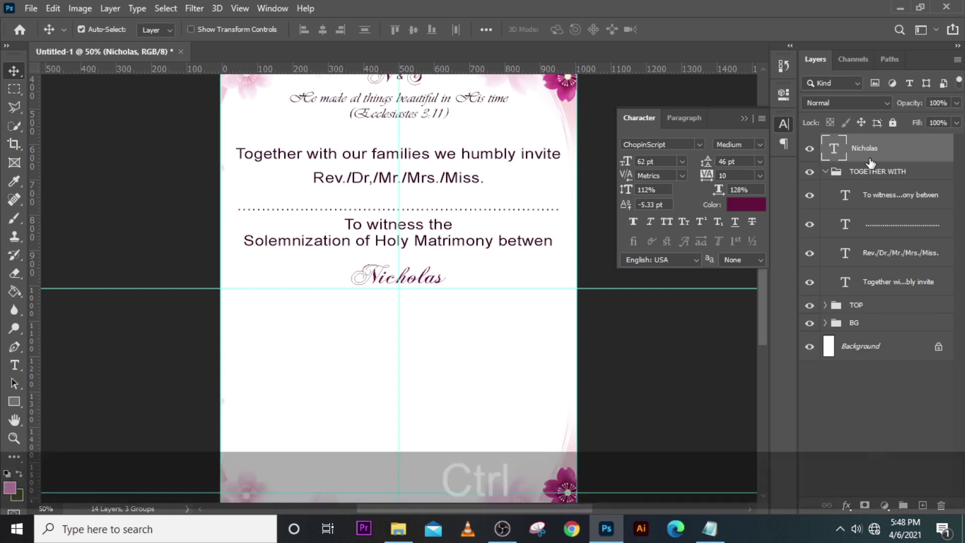
pyautogui.hotkey('ctrl', 'j')
pyautogui.hotkey('shift', 'Down')
pyautogui.hotkey('shift', 'Down')
pyautogui.hotkey('shift', 'Down')
pyautogui.hotkey('shift', 'Down')
pyautogui.hotkey('shift', 'Down')
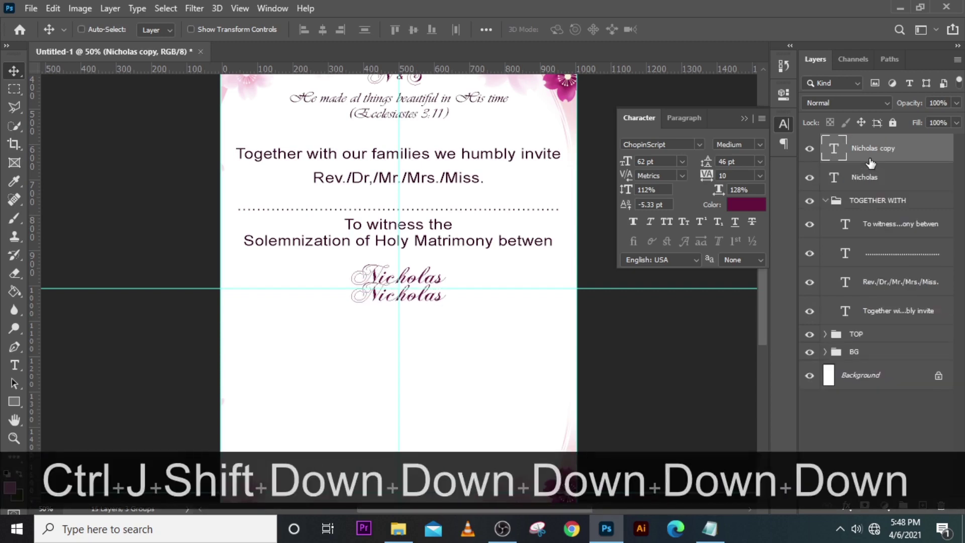
# - Replace the lower name copy's text with the groom's remaining names, copied from Notepad
pyautogui.click(710, 529)
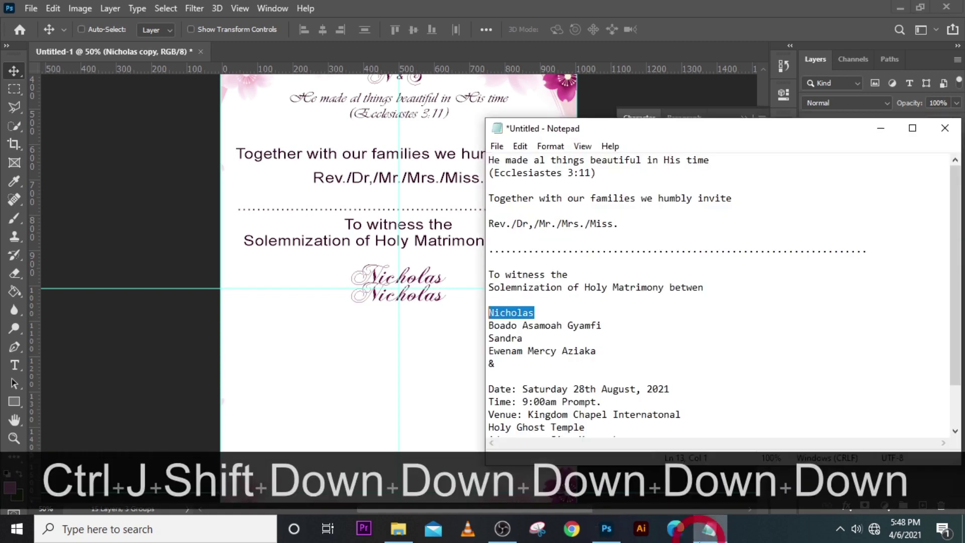
pyautogui.moveTo(601, 325); pyautogui.dragTo(486, 327)
pyautogui.hotkey('ctrl', 'c')
pyautogui.click(599, 2)
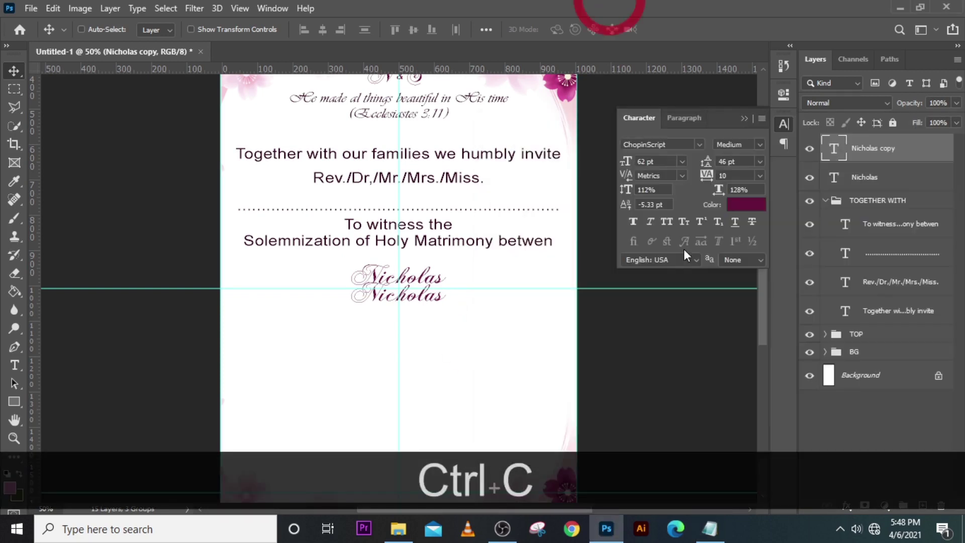
pyautogui.doubleClick(833, 152)
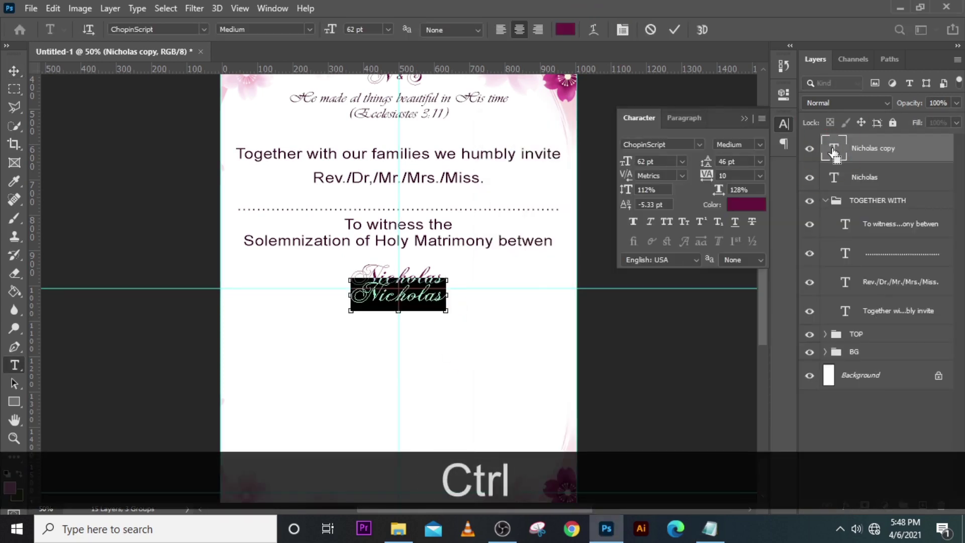
pyautogui.hotkey('ctrl', 'v')
pyautogui.click(834, 152)
pyautogui.press('v')
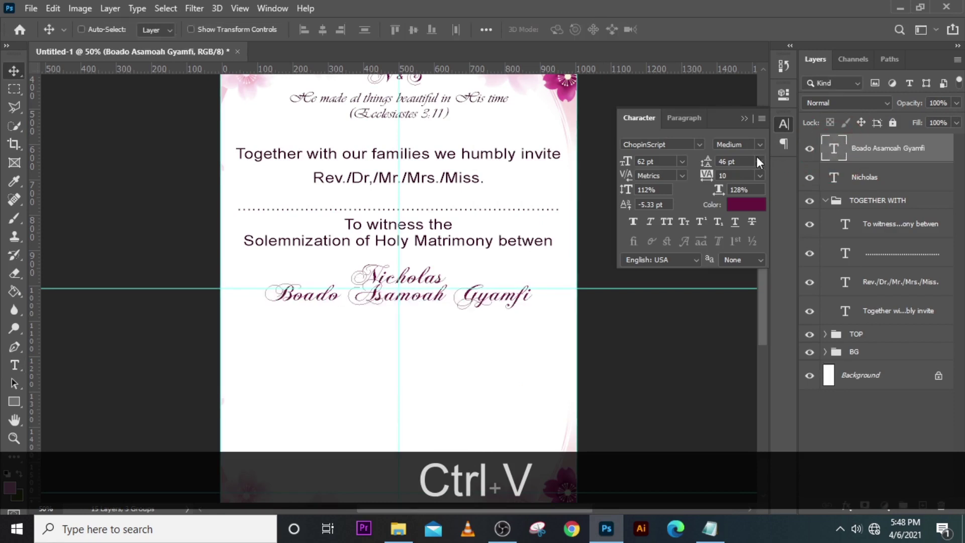
# - Set the groom's remaining names in the Sitka font at 48 pt
pyautogui.click(700, 145)
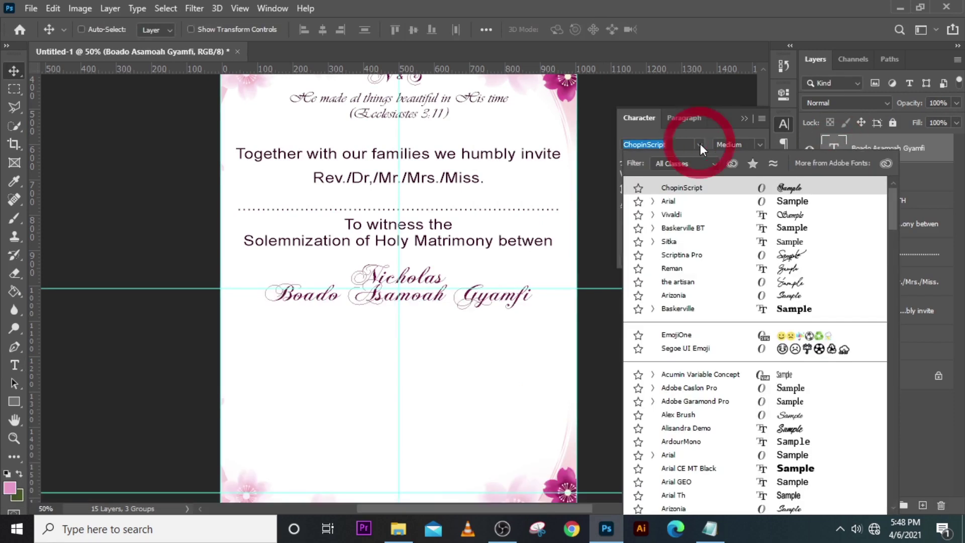
pyautogui.click(674, 241)
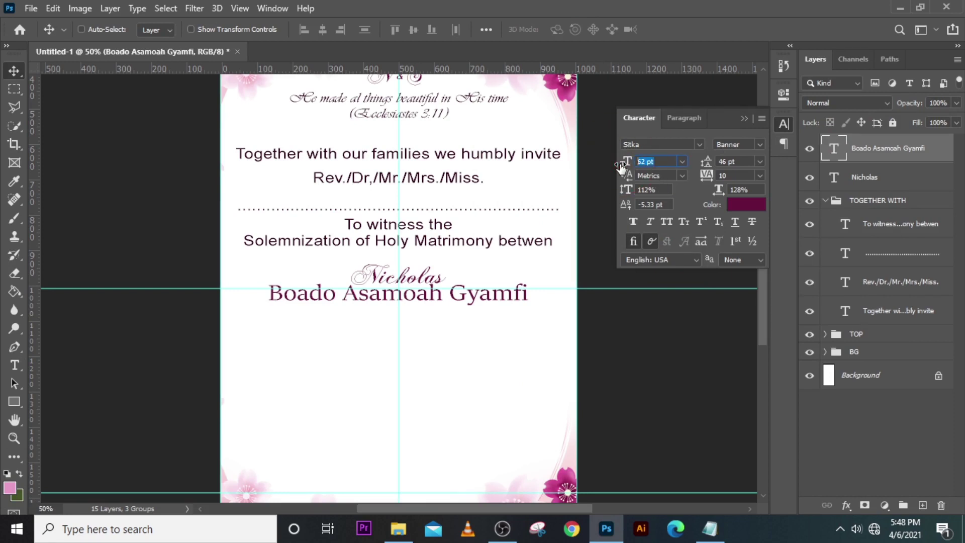
pyautogui.write('48')
pyautogui.press('Return')
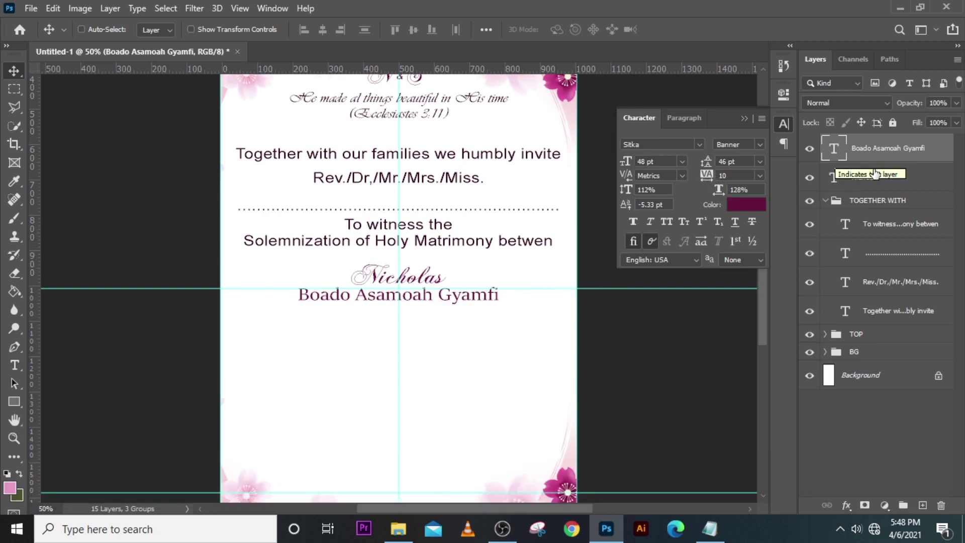
pyautogui.press('ctrl')
pyautogui.hotkey('ctrl', 't')
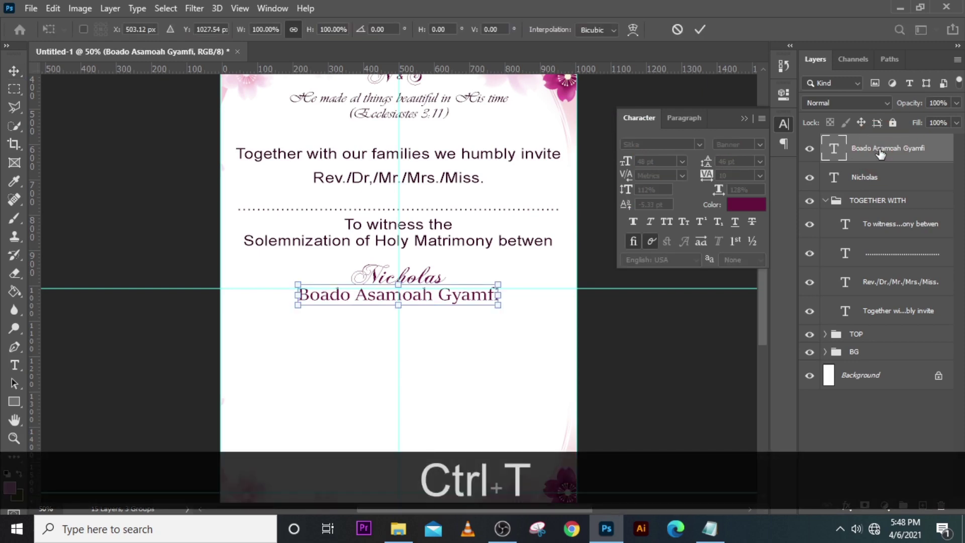
pyautogui.press('Return')
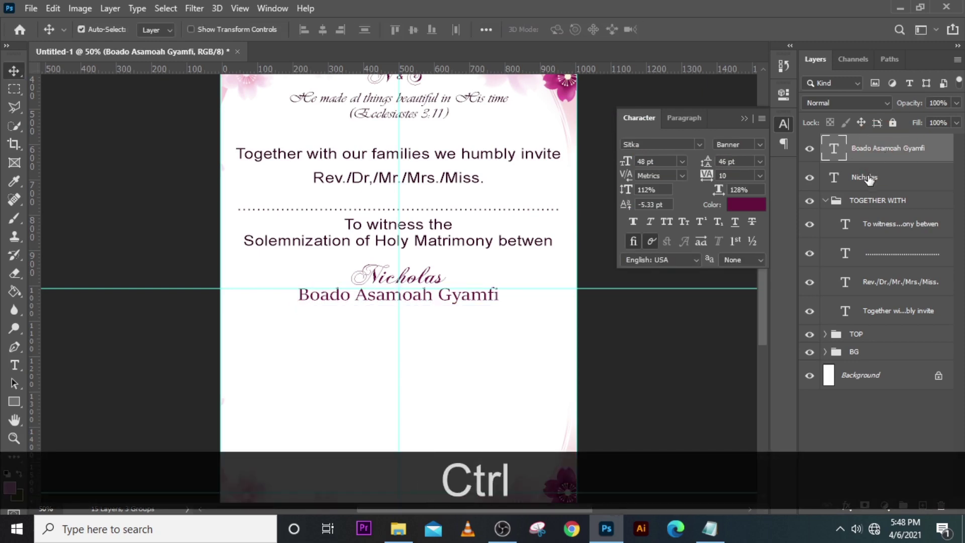
# - Duplicate both of the groom's name layers together and move the copies straight down, leaving a gap below the originals
pyautogui.keyDown('ctrl'); pyautogui.click(866, 177); pyautogui.keyUp('ctrl')
pyautogui.hotkey('ctrl', 'j')
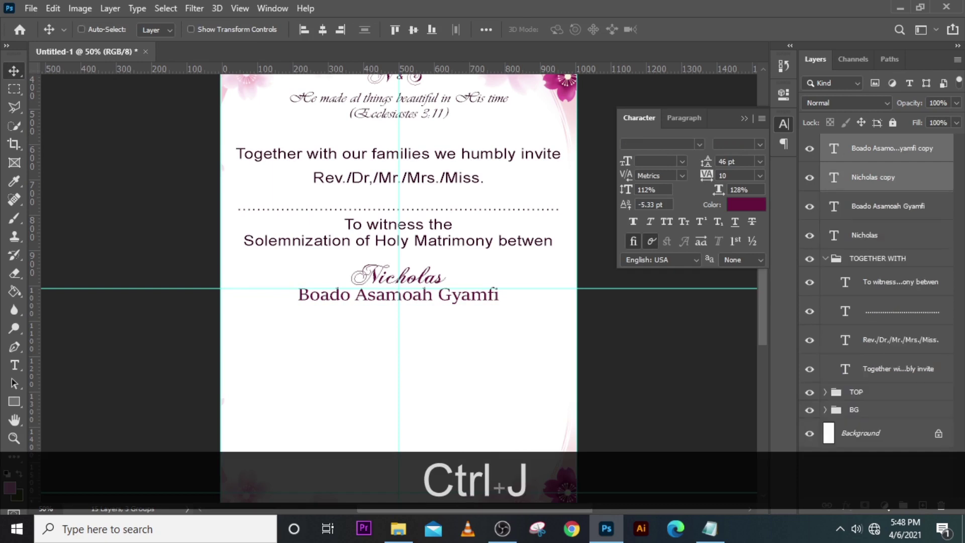
pyautogui.hotkey('shift', 'Down')
pyautogui.hotkey('shift', 'Down')
pyautogui.hotkey('shift', 'Down')
pyautogui.hotkey('shift', 'Down')
pyautogui.hotkey('shift', 'Down')
pyautogui.hotkey('shift', 'Down')
pyautogui.hotkey('shift', 'Down')
pyautogui.hotkey('shift', 'Down')
pyautogui.hotkey('shift', 'Down')
pyautogui.hotkey('shift', 'Down')
pyautogui.hotkey('shift', 'Down')
pyautogui.hotkey('shift', 'Down')
pyautogui.hotkey('shift', 'Down')
pyautogui.hotkey('shift', 'Down')
pyautogui.hotkey('shift', 'Down')
pyautogui.hotkey('shift', 'Down')
pyautogui.hotkey('shift', 'Down')
pyautogui.hotkey('shift', 'Down')
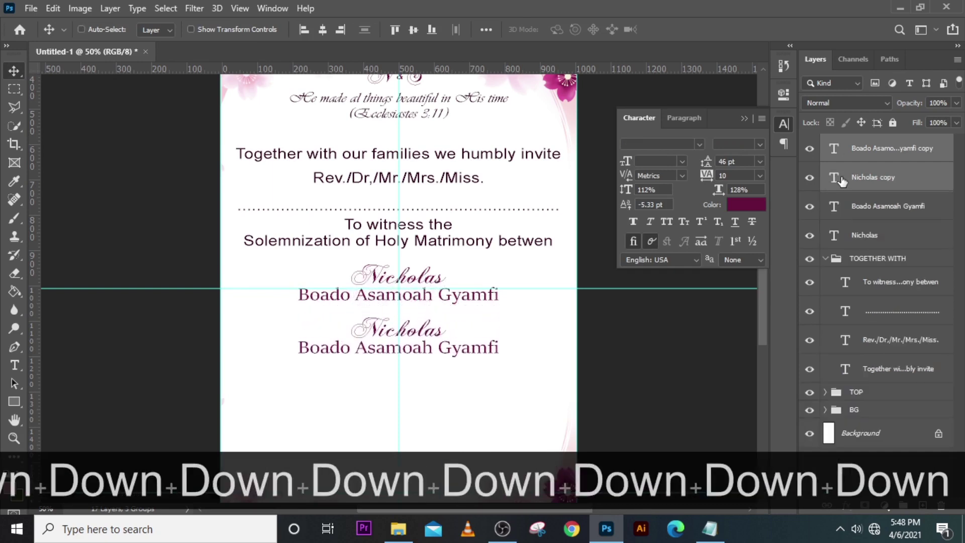
# - Replace the text of the copied script name with the bride's first name, capitalising only its initial letter
pyautogui.doubleClick(835, 179)
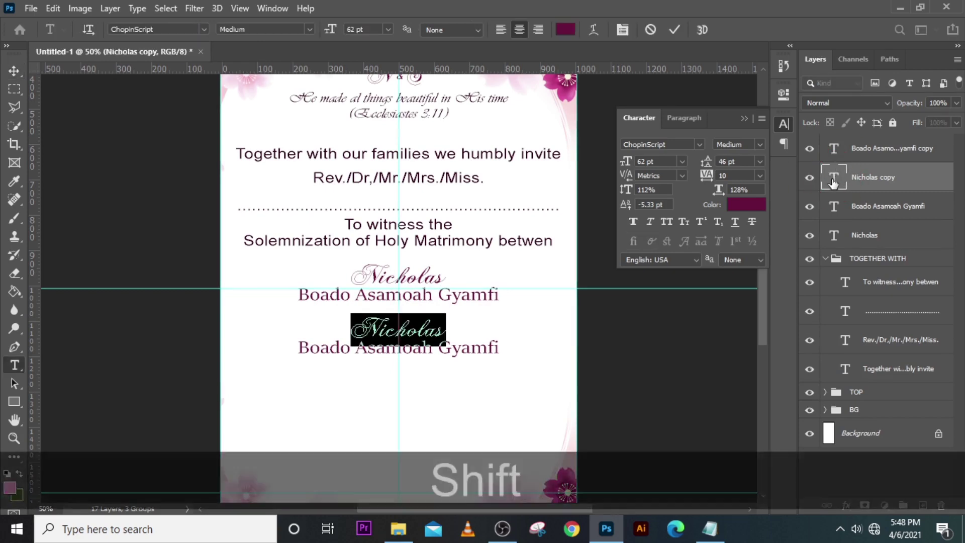
pyautogui.write('saND')
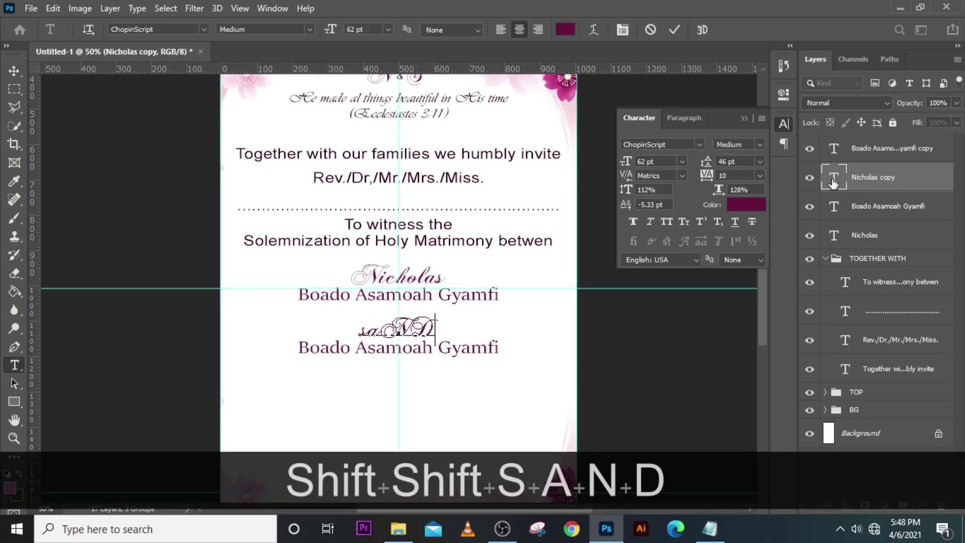
pyautogui.write('RA')
pyautogui.doubleClick(833, 181)
pyautogui.press('capslock')
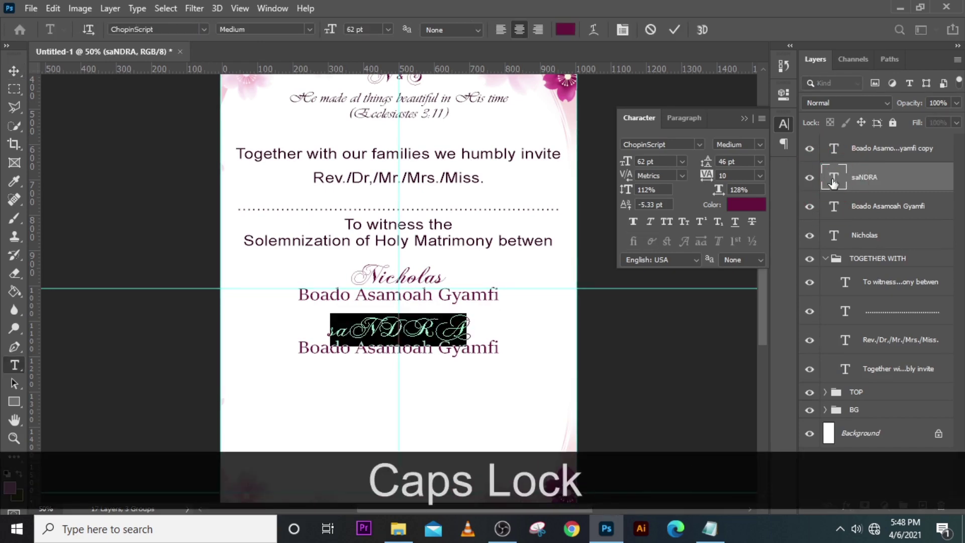
pyautogui.write('Sandra')
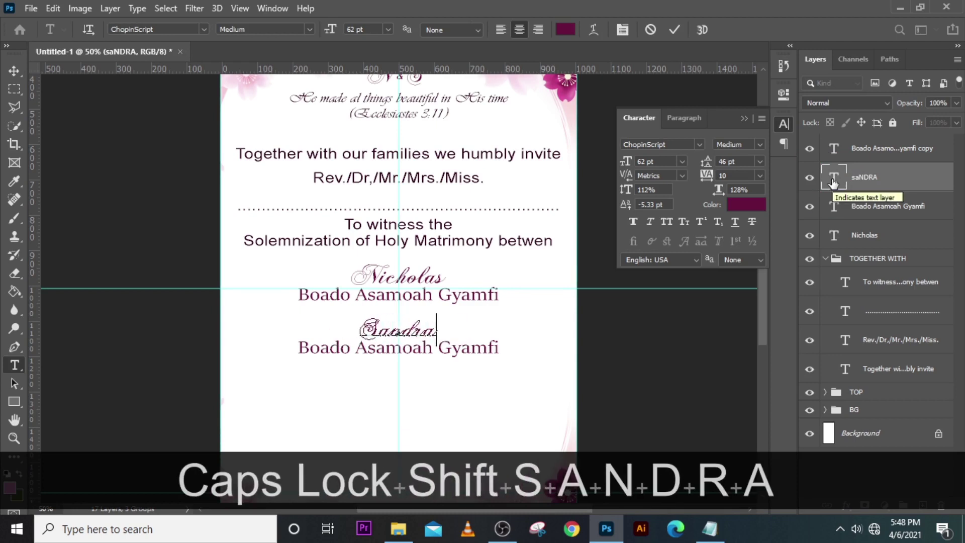
pyautogui.click(833, 181)
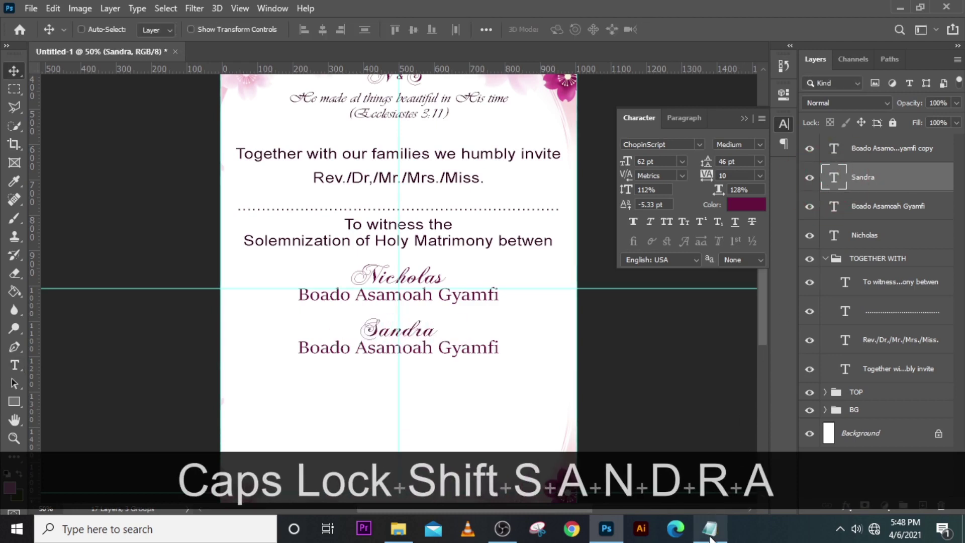
# - Replace the lower copy of the groom's remaining names with the bride's remaining names, copied from Notepad
pyautogui.click(710, 528)
pyautogui.moveTo(600, 351); pyautogui.dragTo(487, 352)
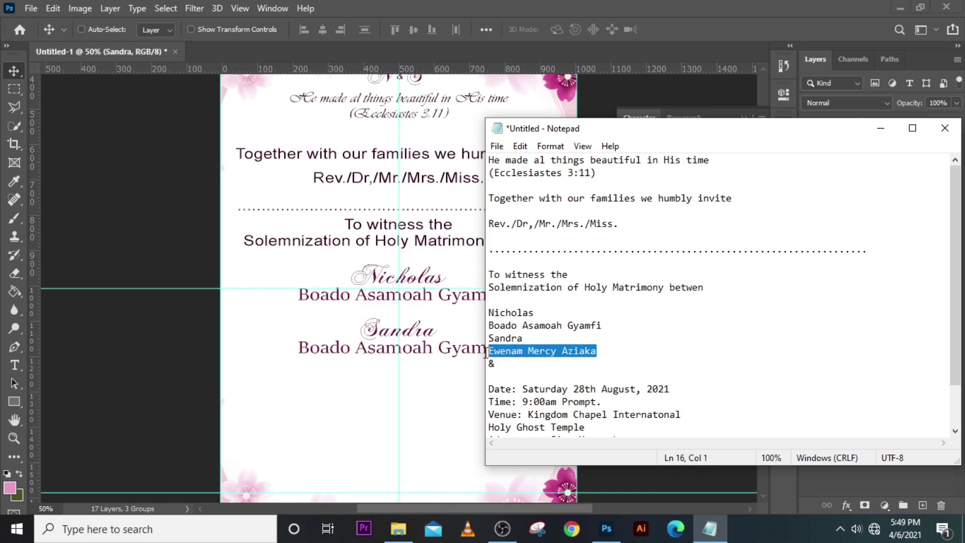
pyautogui.hotkey('ctrl', 'c')
pyautogui.click(534, 3)
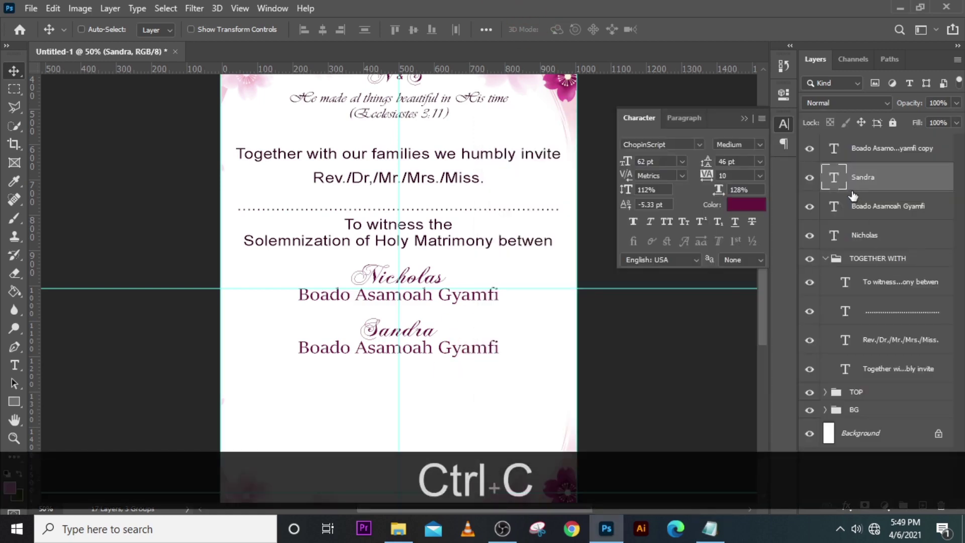
pyautogui.doubleClick(832, 149)
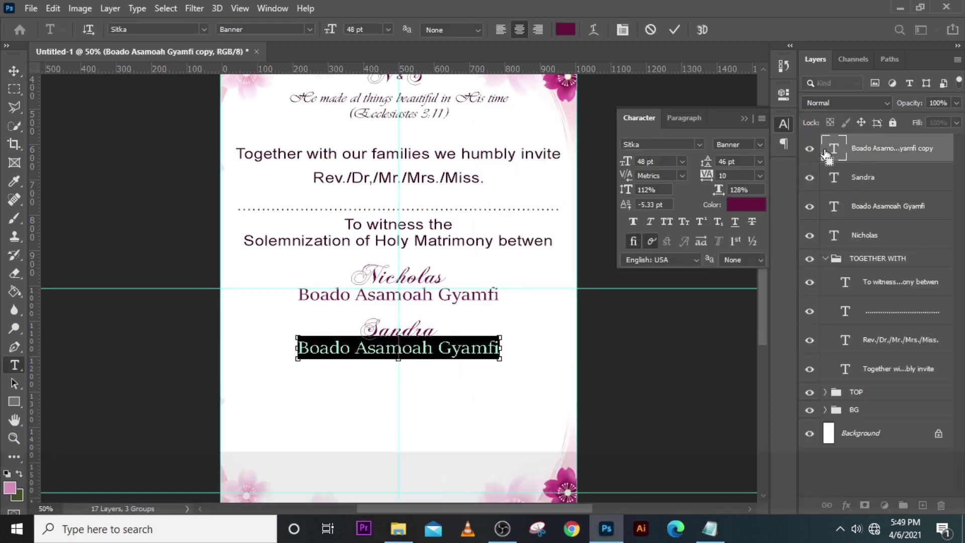
pyautogui.hotkey('ctrl', 'v')
pyautogui.hotkey('ctrl', 'Return')
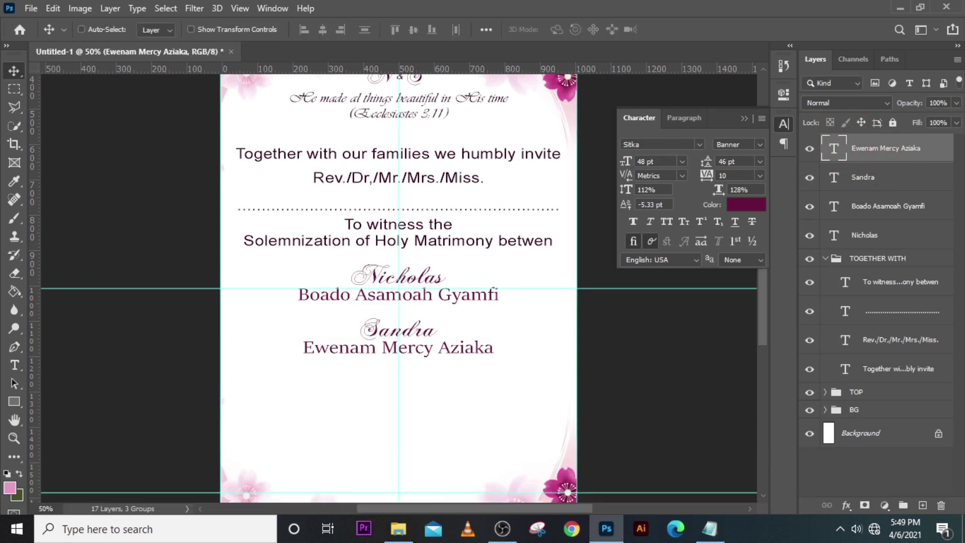
# - Duplicate the layer with the bride's remaining names and move the copy straight up into the gap between the two names
pyautogui.press('ctrl')
pyautogui.hotkey('ctrl', 'j')
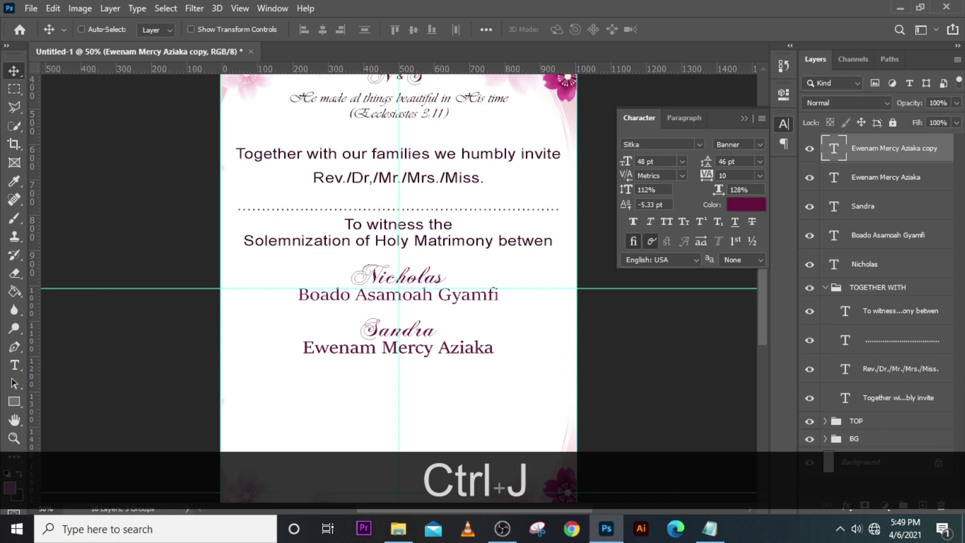
pyautogui.hotkey('shift', 'Up')
pyautogui.hotkey('shift', 'Up')
pyautogui.hotkey('shift', 'Up')
pyautogui.hotkey('shift', 'Up')
pyautogui.hotkey('shift', 'Up')
pyautogui.hotkey('shift', 'Up')
pyautogui.hotkey('shift', 'Up')
pyautogui.hotkey('shift', 'Up')
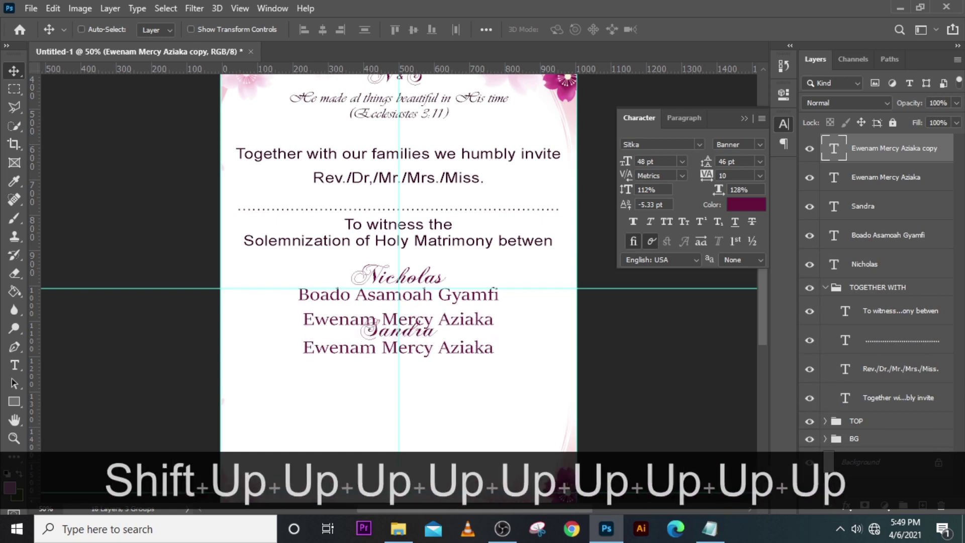
pyautogui.hotkey('shift', 'Up')
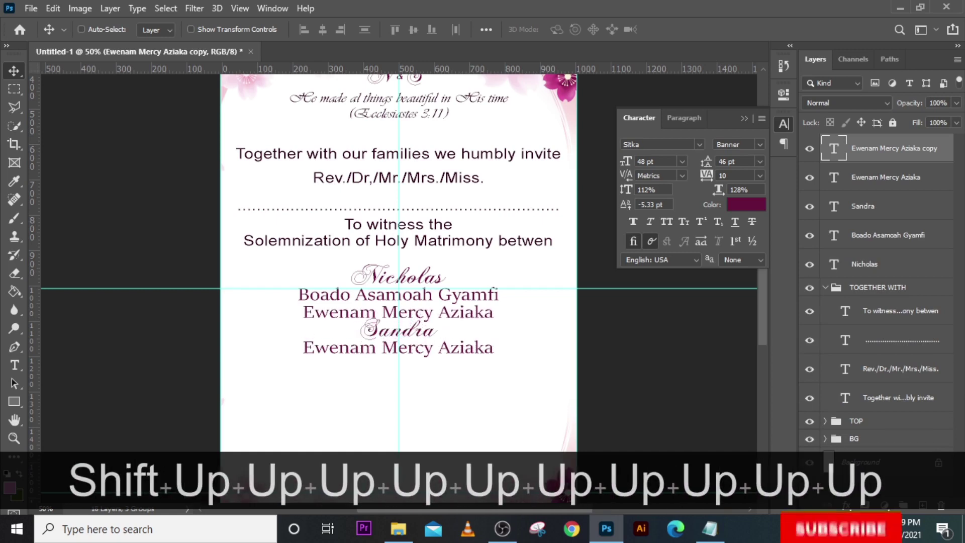
# - Replace the text of the copy between the couple's names with "&"
pyautogui.doubleClick(834, 149)
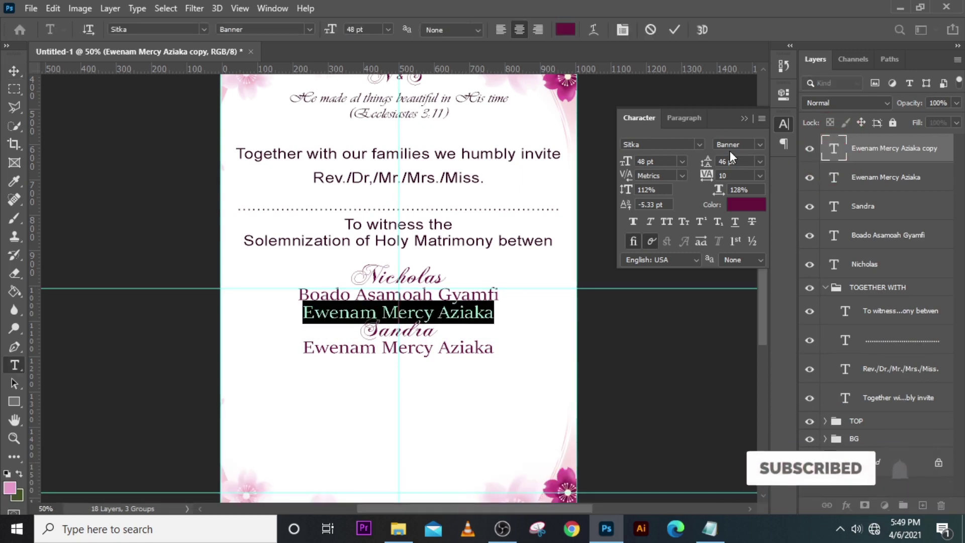
pyautogui.write('&')
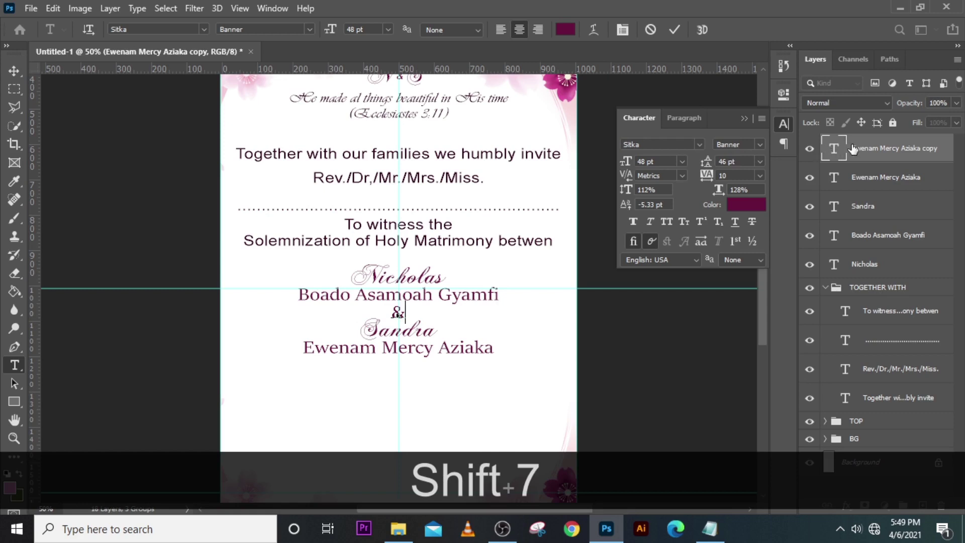
pyautogui.hotkey('ctrl', 'Return')
pyautogui.press('v')
# - Set the ampersand in ChopinScript at 38 pt and shift it slightly left of the centre guide
pyautogui.click(699, 145)
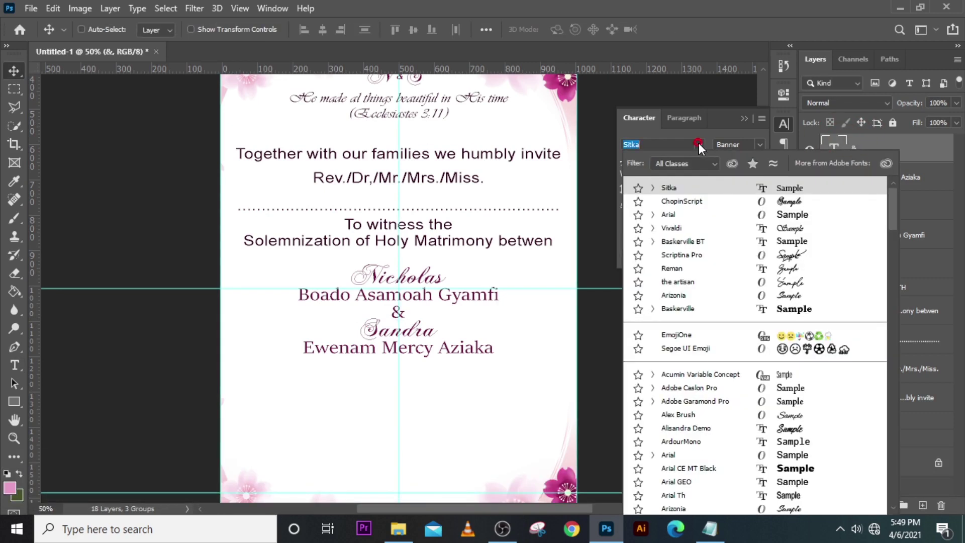
pyautogui.click(677, 203)
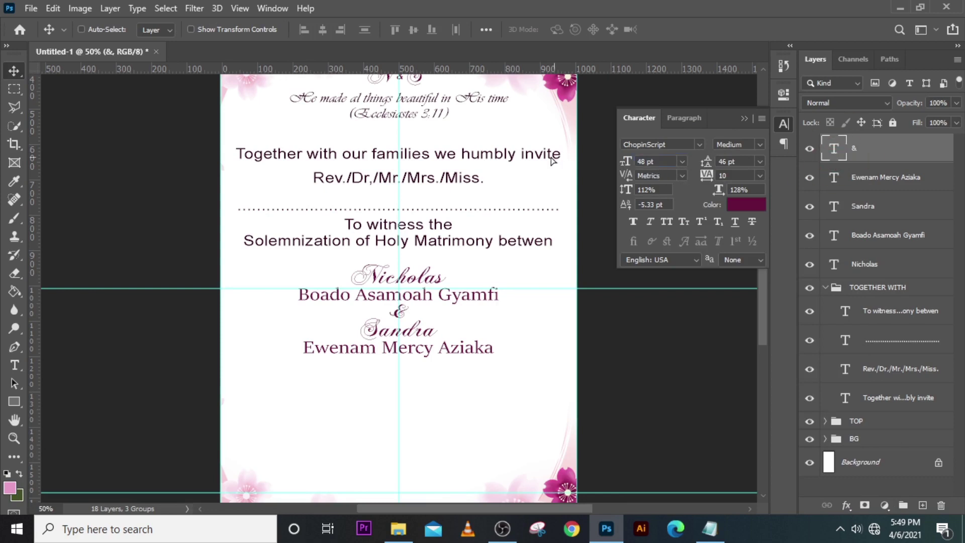
pyautogui.moveTo(551, 160); pyautogui.dragTo(538, 160)
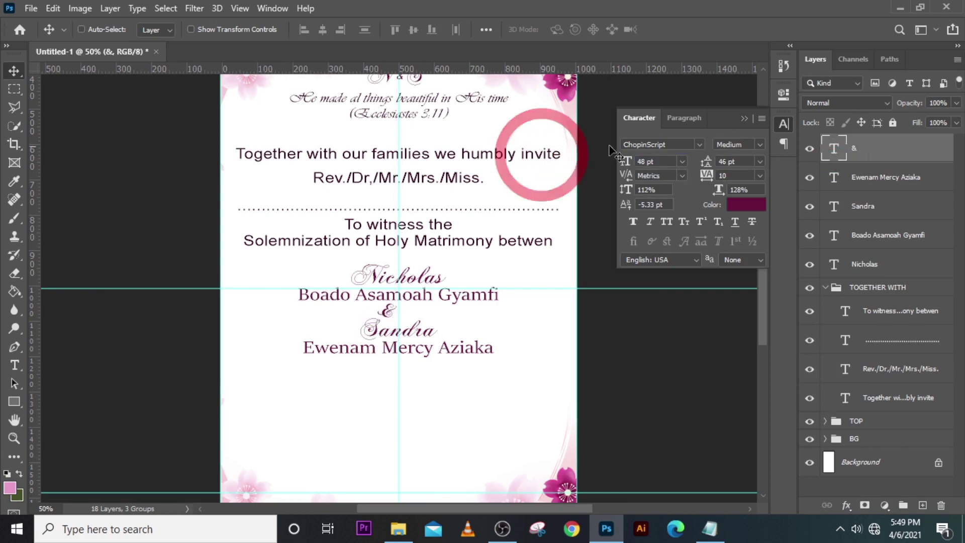
pyautogui.click(654, 162)
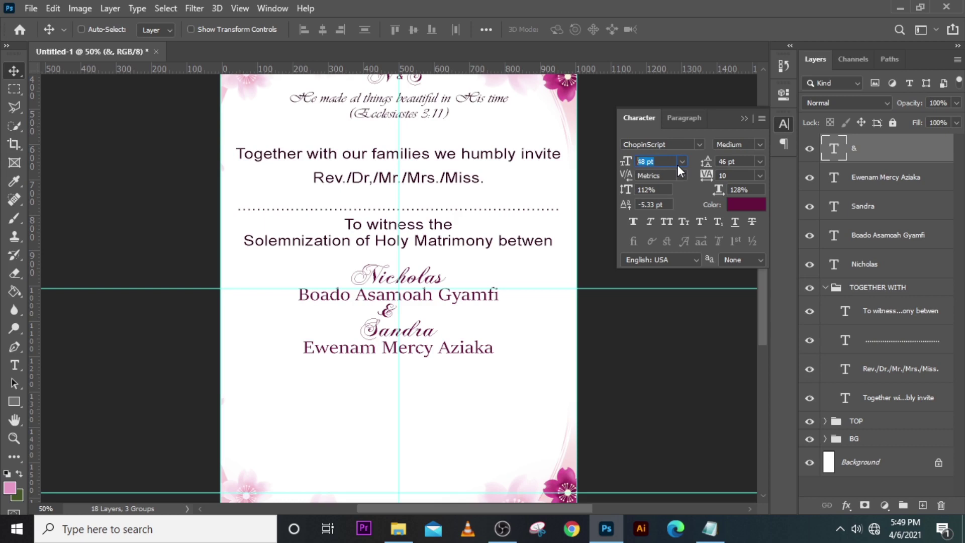
pyautogui.write('38')
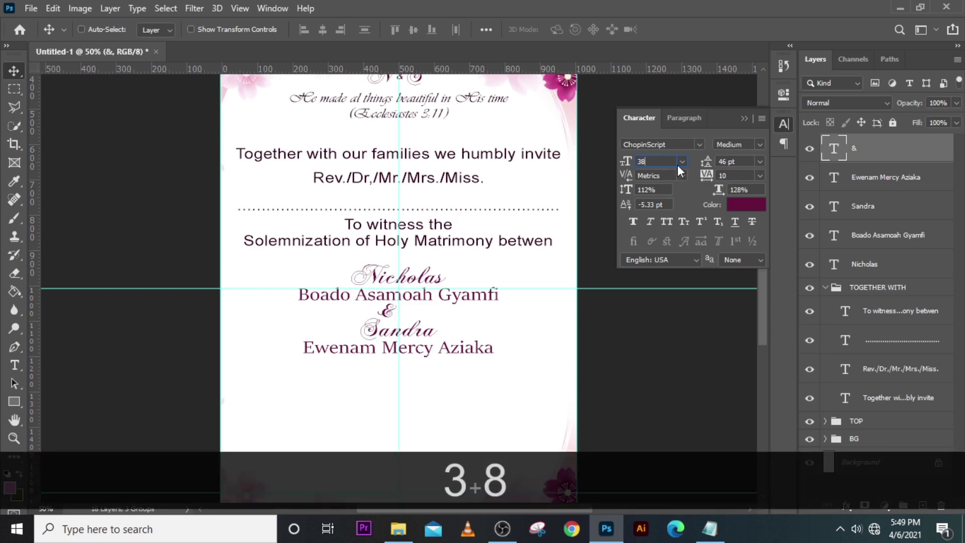
pyautogui.press('Return')
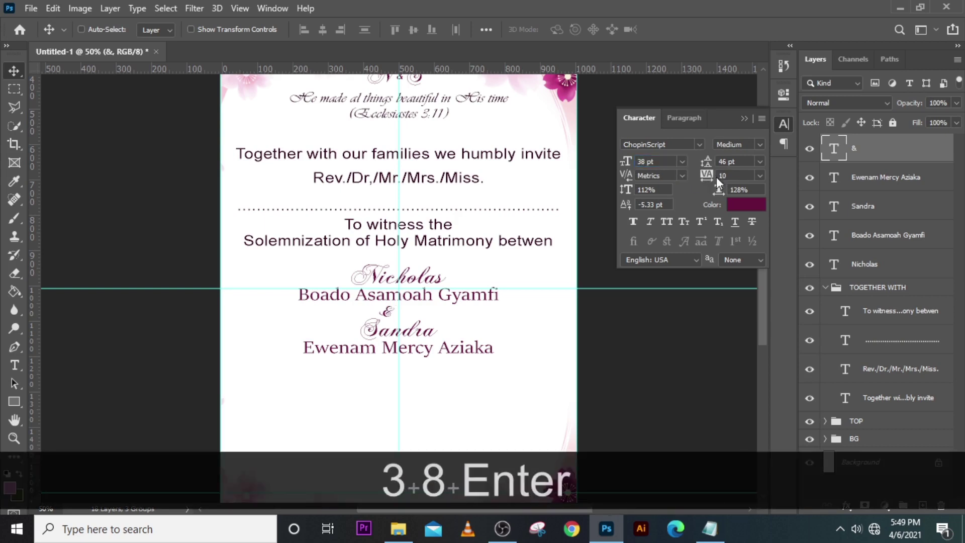
# - Apply the Sitka Small Bold style to the groom's remaining names
pyautogui.click(866, 189)
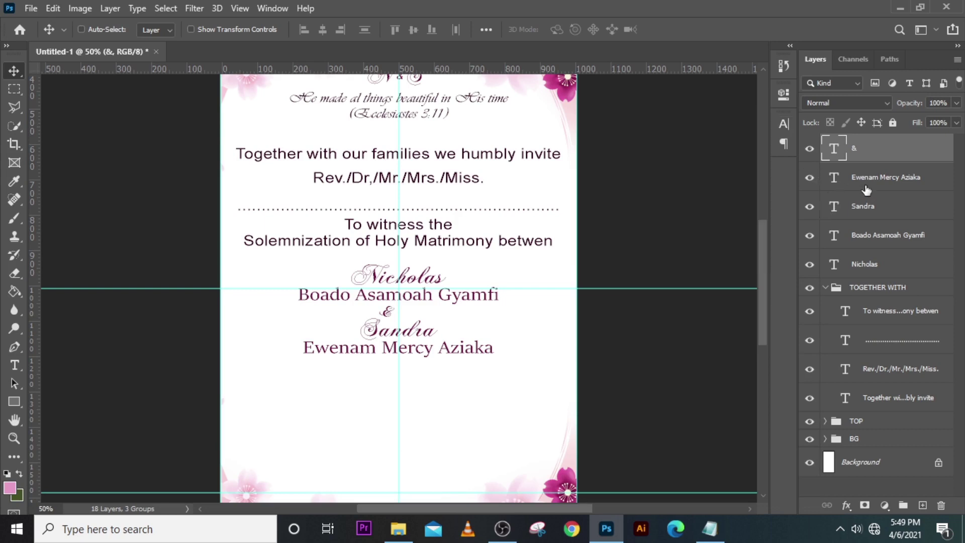
pyautogui.click(873, 243)
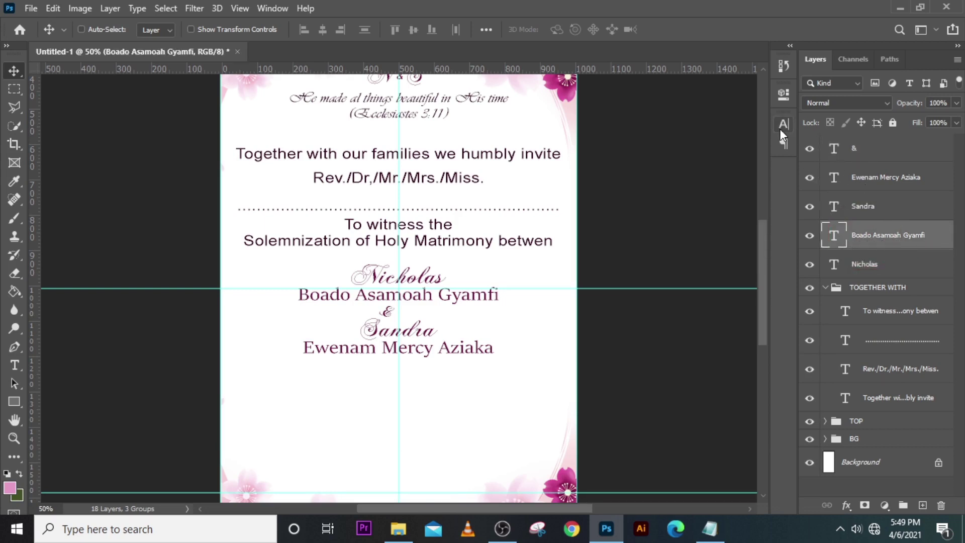
pyautogui.click(809, 235)
pyautogui.click(810, 235)
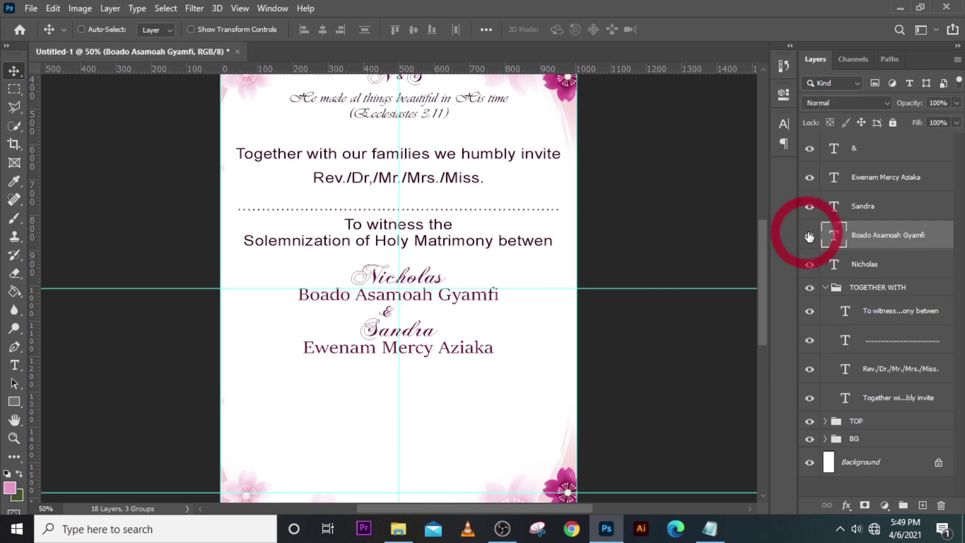
pyautogui.click(792, 126)
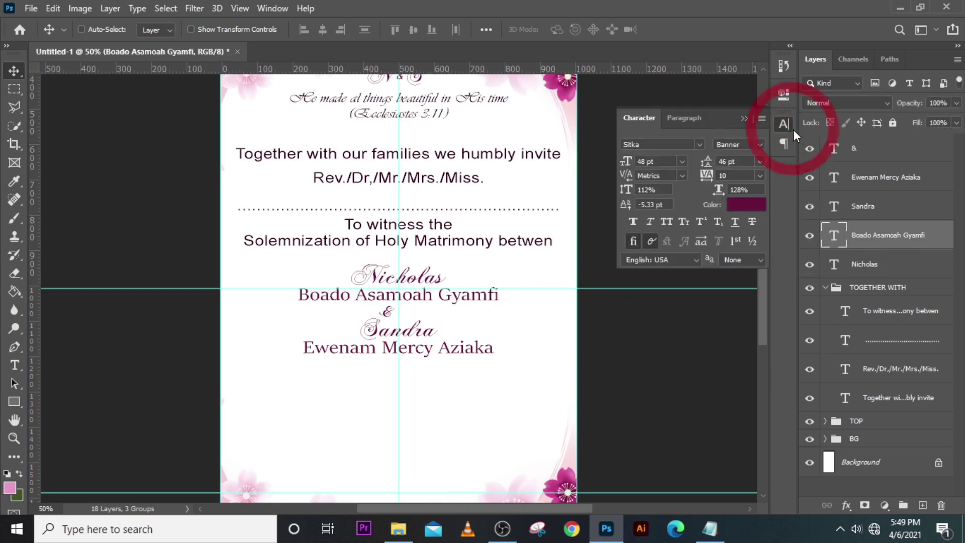
pyautogui.click(756, 145)
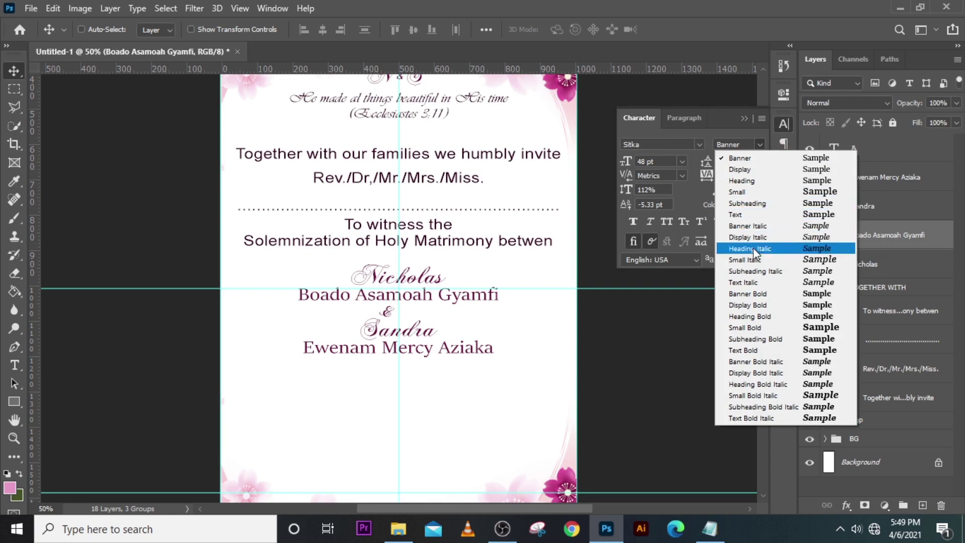
pyautogui.click(745, 327)
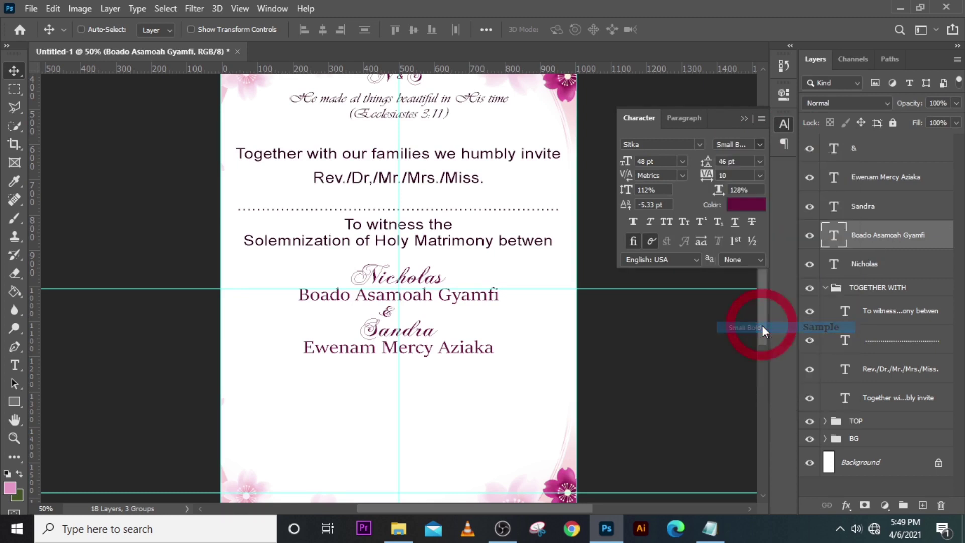
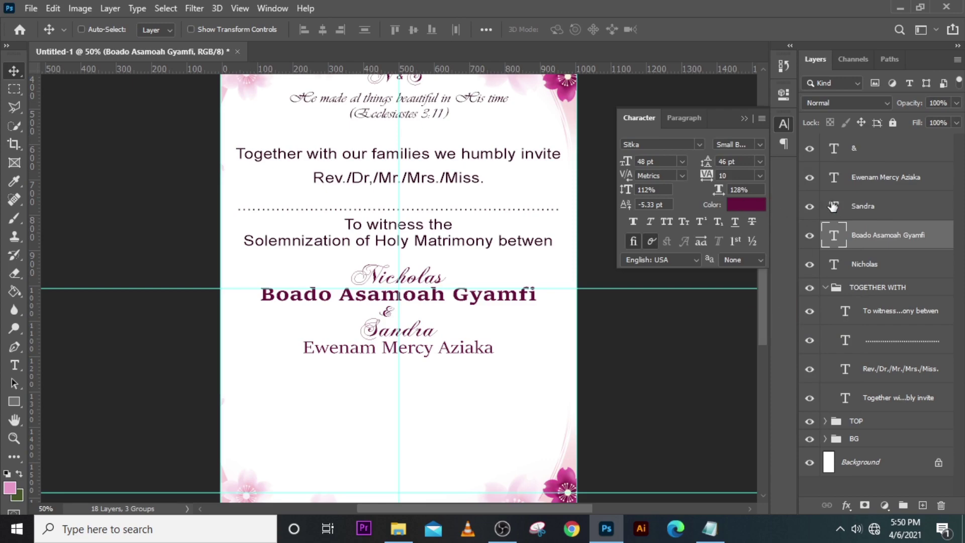
# - Apply the Sitka Small Bold style to the bride's remaining names
pyautogui.click(865, 185)
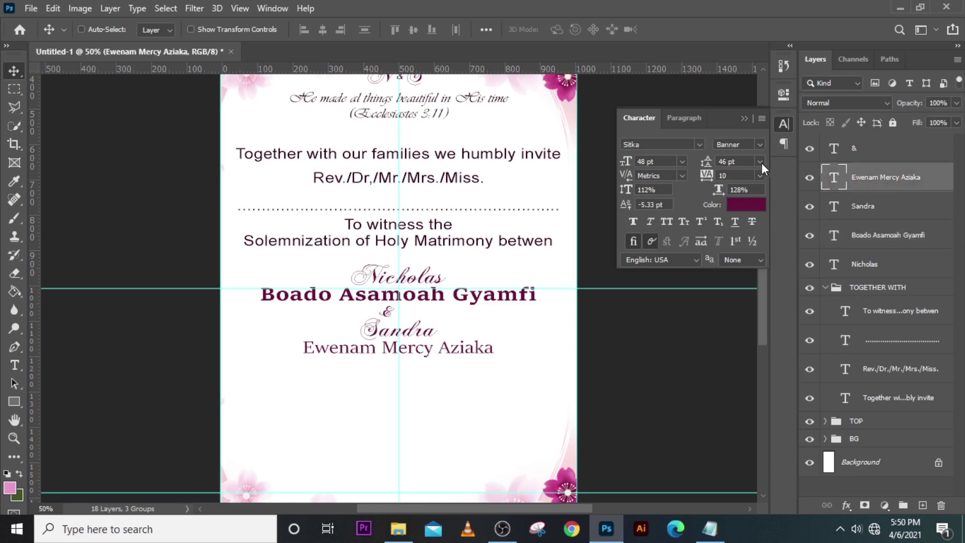
pyautogui.click(758, 144)
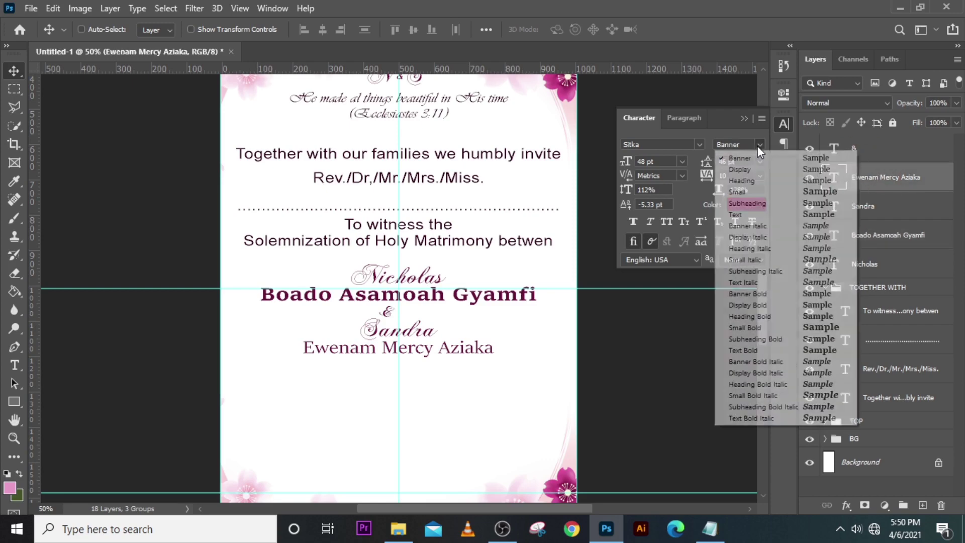
pyautogui.click(746, 328)
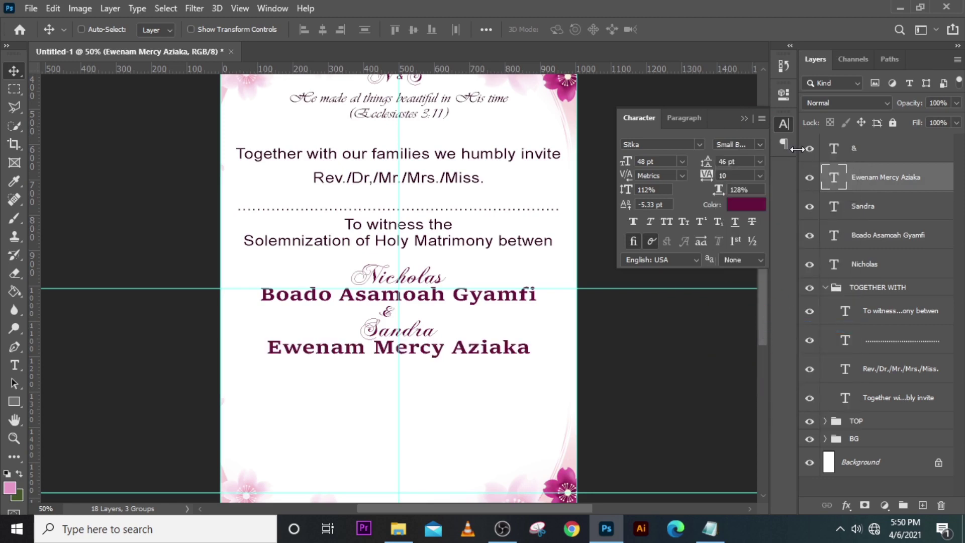
pyautogui.click(744, 118)
# - Nudge the bride's first name and the groom's first name slightly upward
pyautogui.click(869, 211)
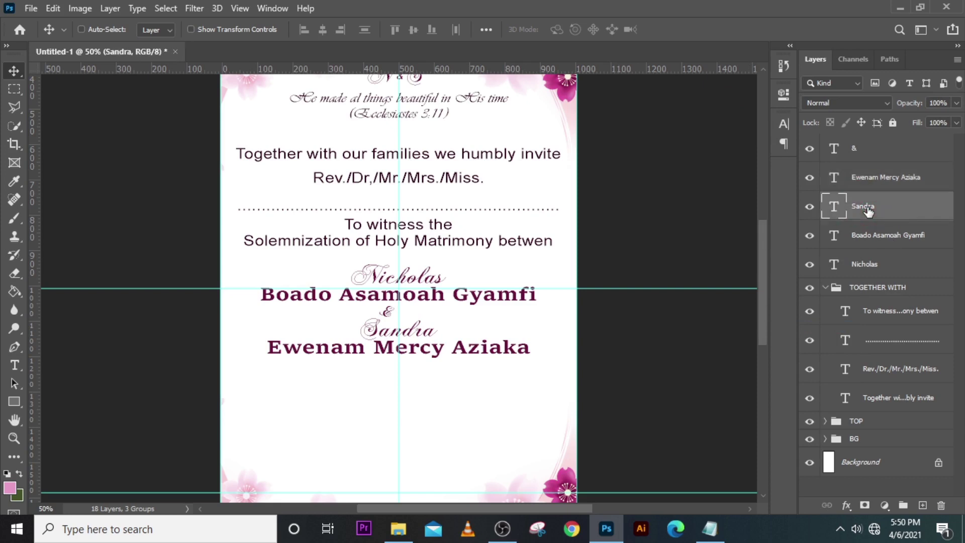
pyautogui.press('Up')
pyautogui.press('Up')
pyautogui.press('Up')
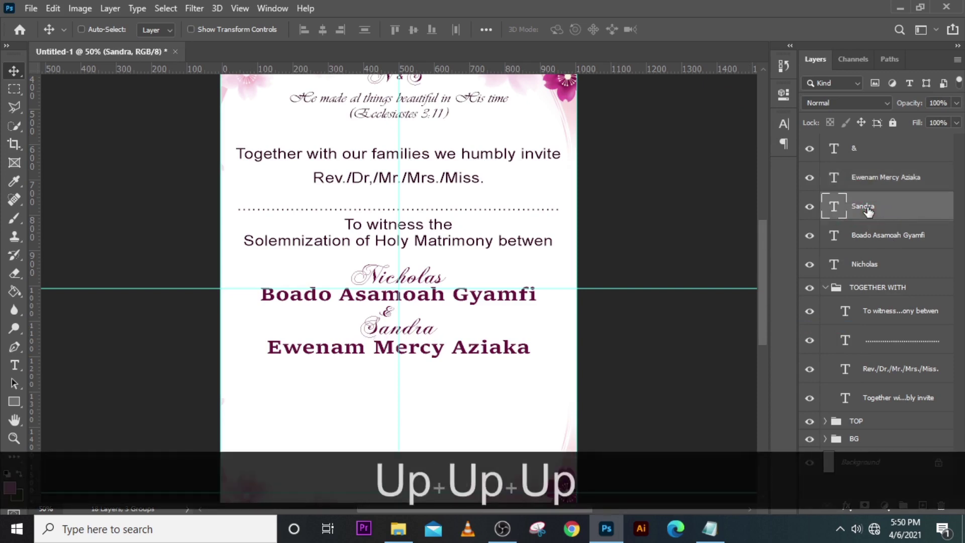
pyautogui.click(865, 266)
pyautogui.press('Up')
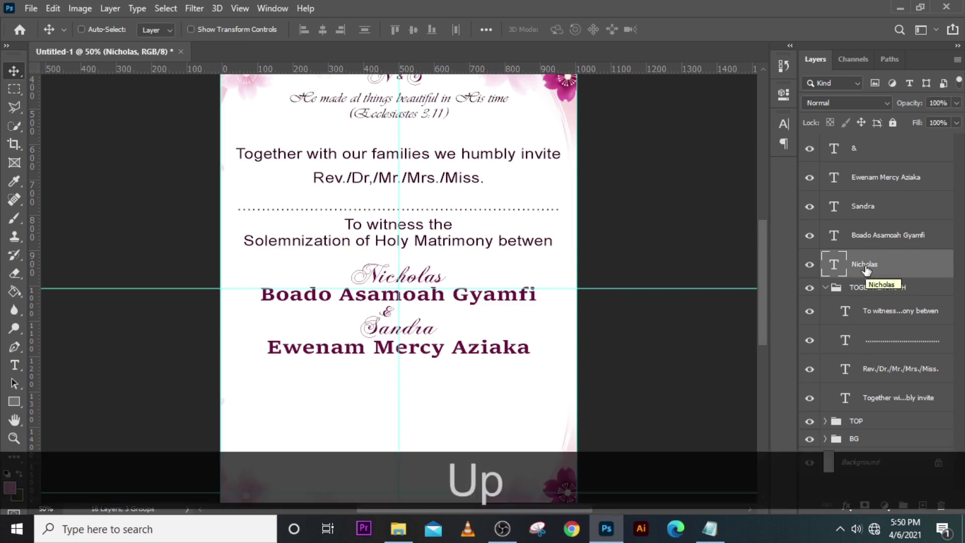
# - Draw a circle about 48 px wide with the Ellipse tool above the dotted line, on a layer above the ampersand
pyautogui.click(853, 149)
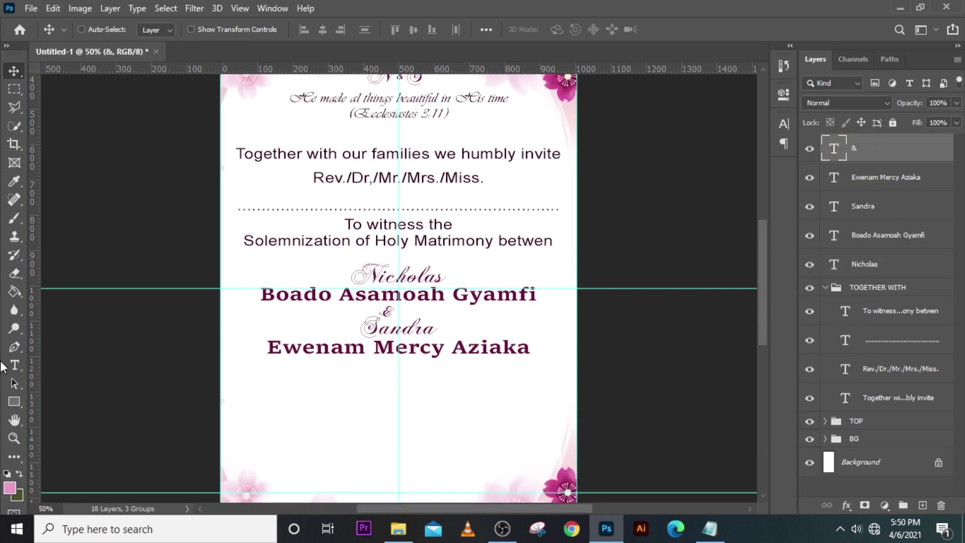
pyautogui.click(20, 403)
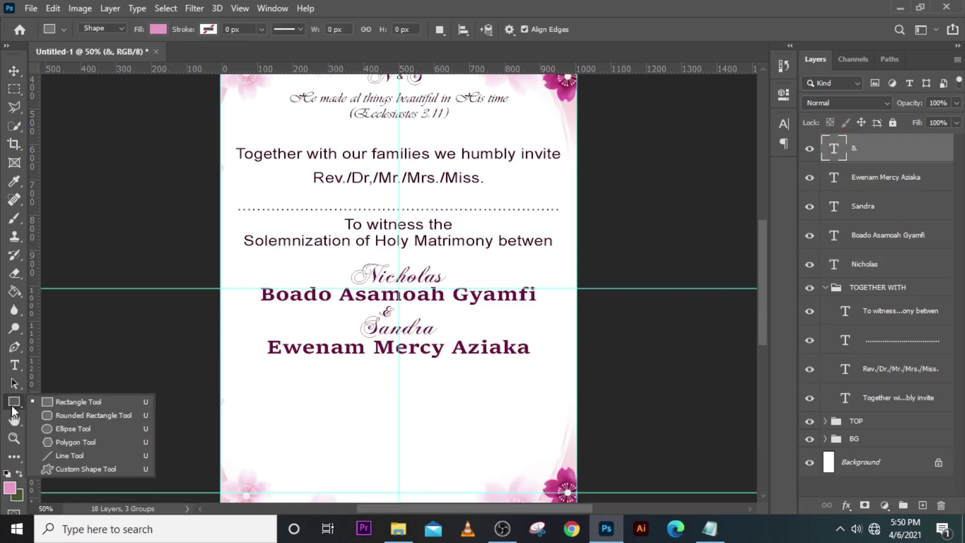
pyautogui.click(67, 430)
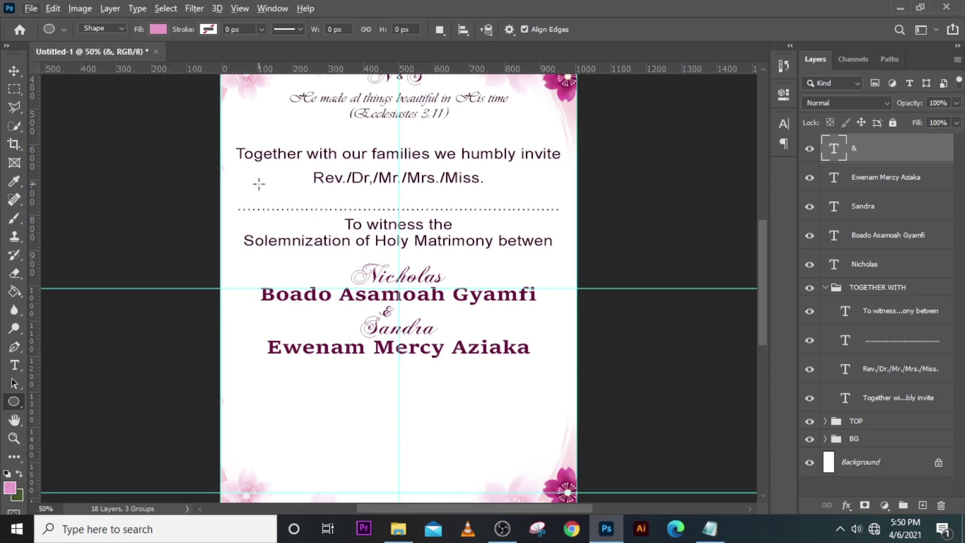
pyautogui.moveTo(259, 183); pyautogui.dragTo(276, 204)
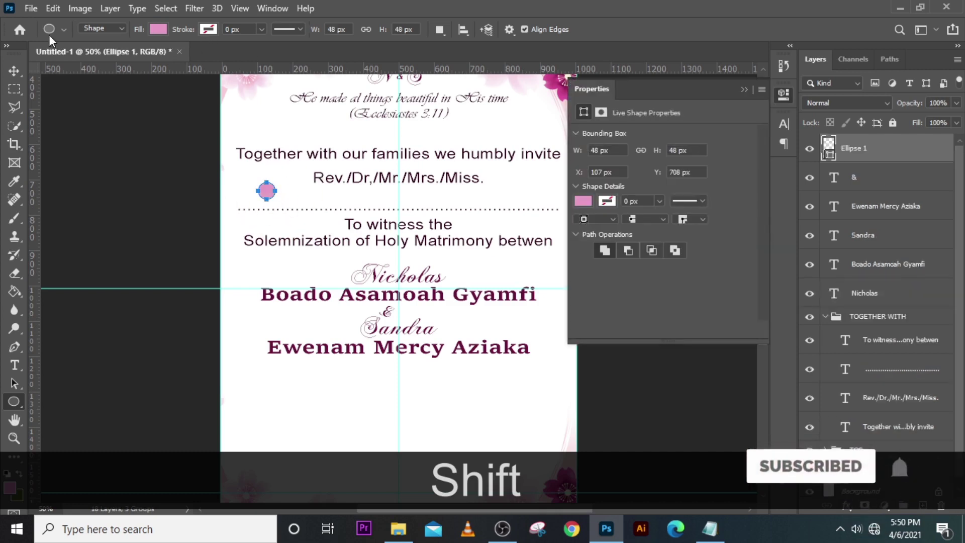
# - Set the circle's fill colour to #6d1d3d
pyautogui.click(158, 29)
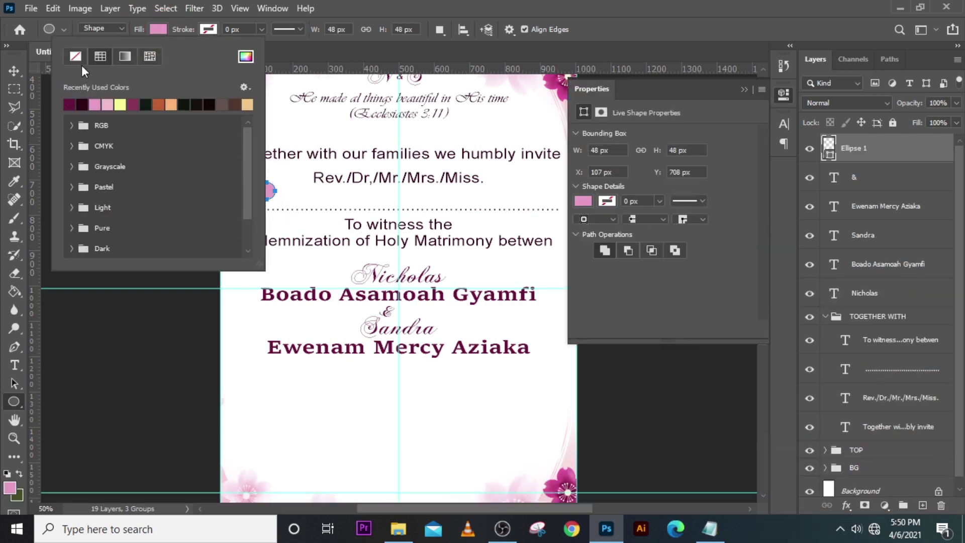
pyautogui.click(246, 56)
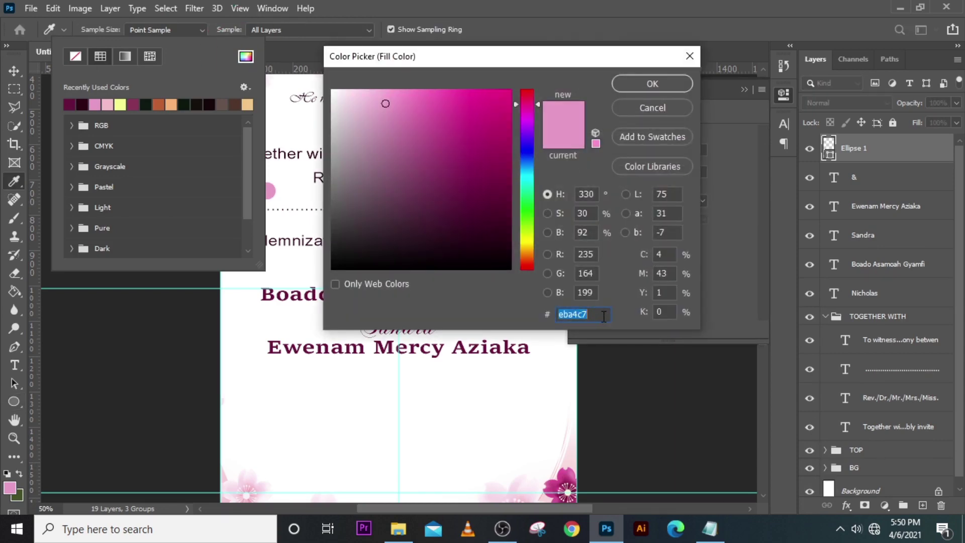
pyautogui.write('6d')
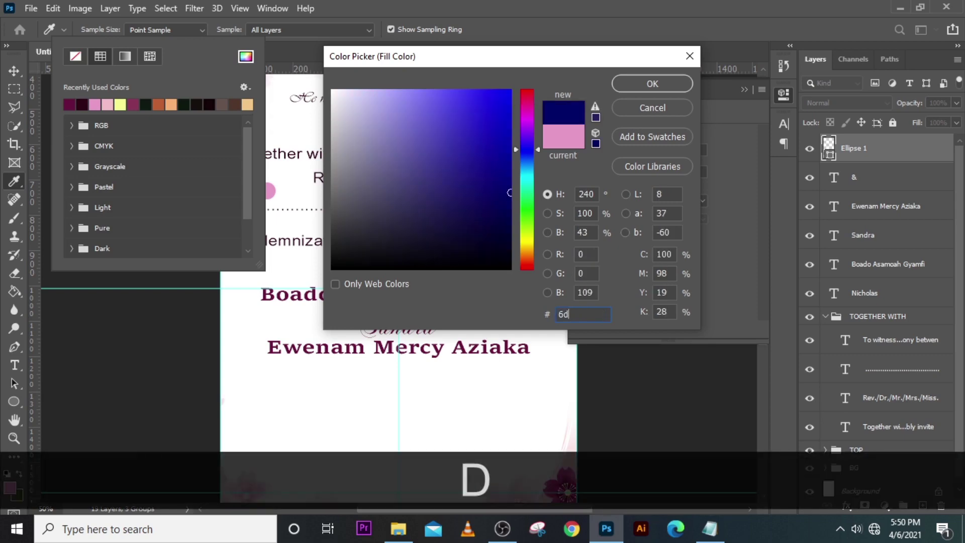
pyautogui.write('1d3d')
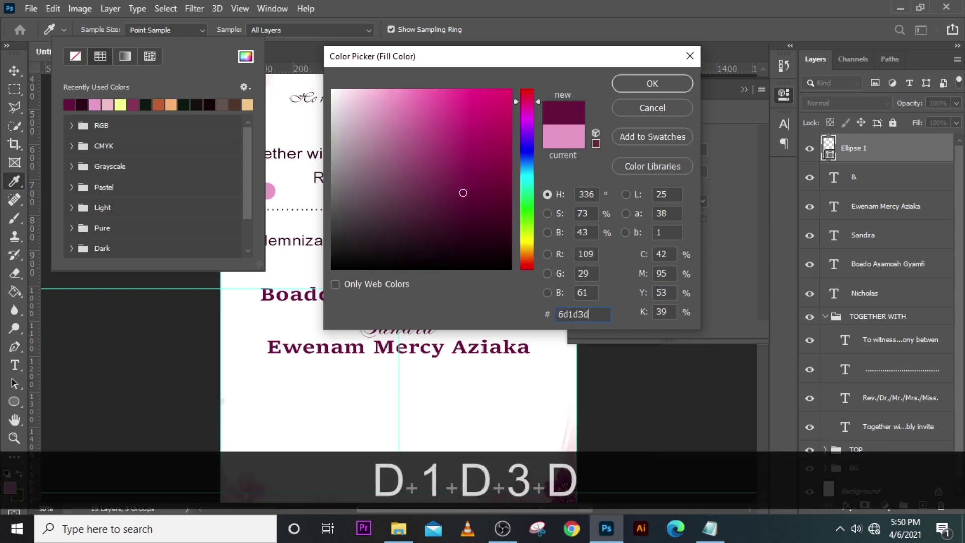
pyautogui.press('Return')
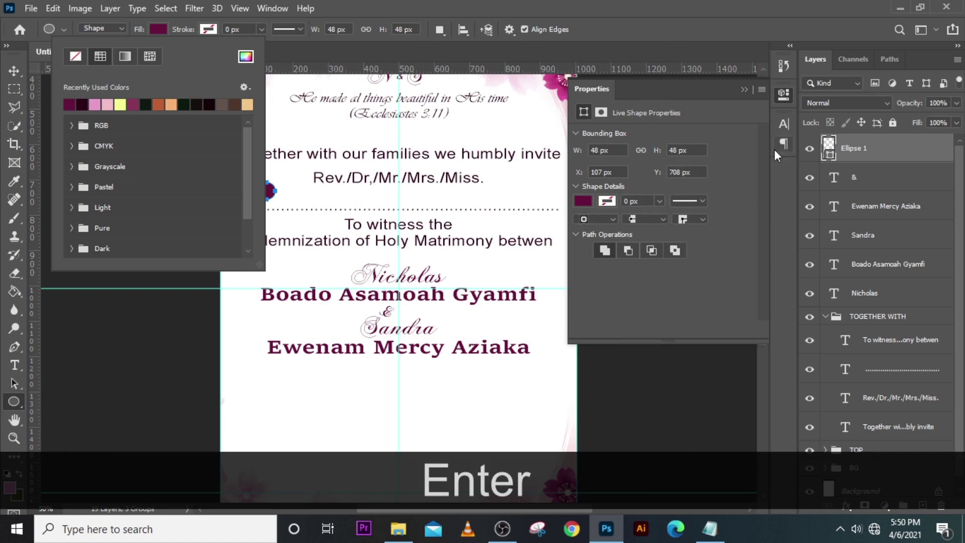
pyautogui.click(471, 7)
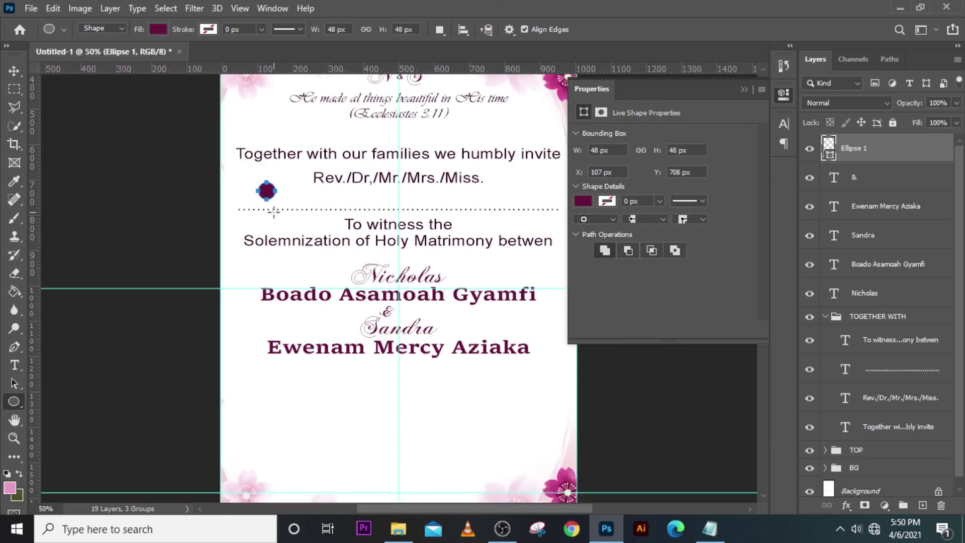
# - Move the circle onto the centre guide between the couple's names and scale it about its centre to about 31 px
pyautogui.press('v')
pyautogui.moveTo(271, 198); pyautogui.dragTo(401, 319)
pyautogui.hotkey('ctrl', 't')
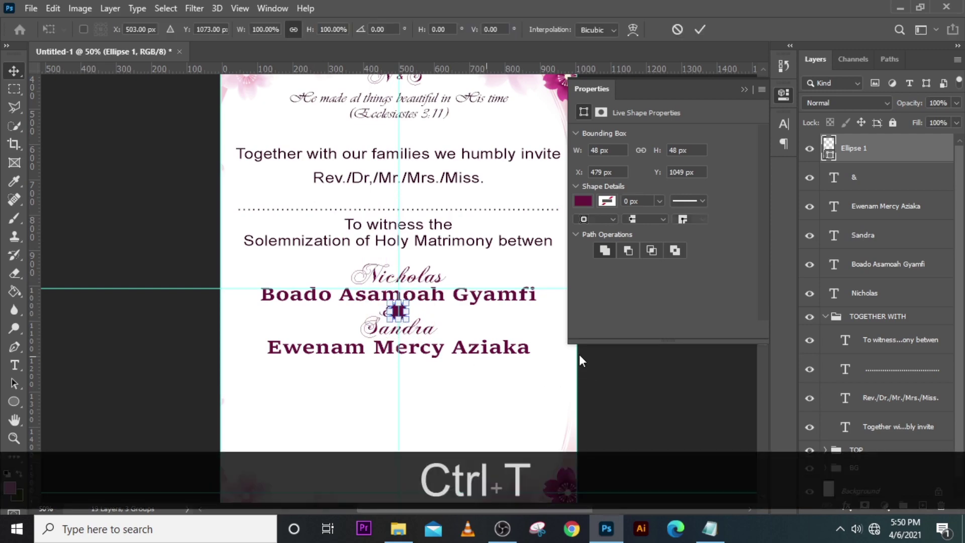
pyautogui.hotkey('ctrl', '=')
pyautogui.hotkey('ctrl', '=')
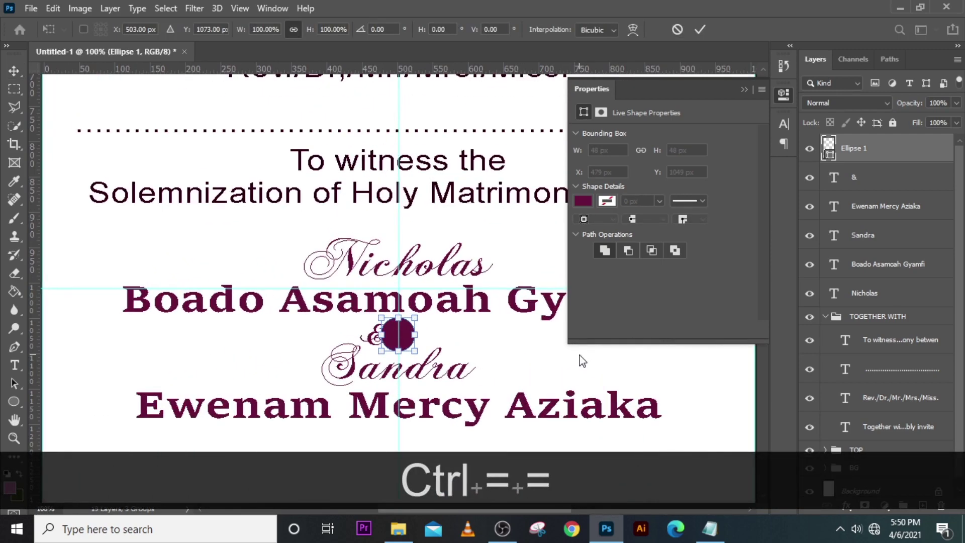
pyautogui.press('Down')
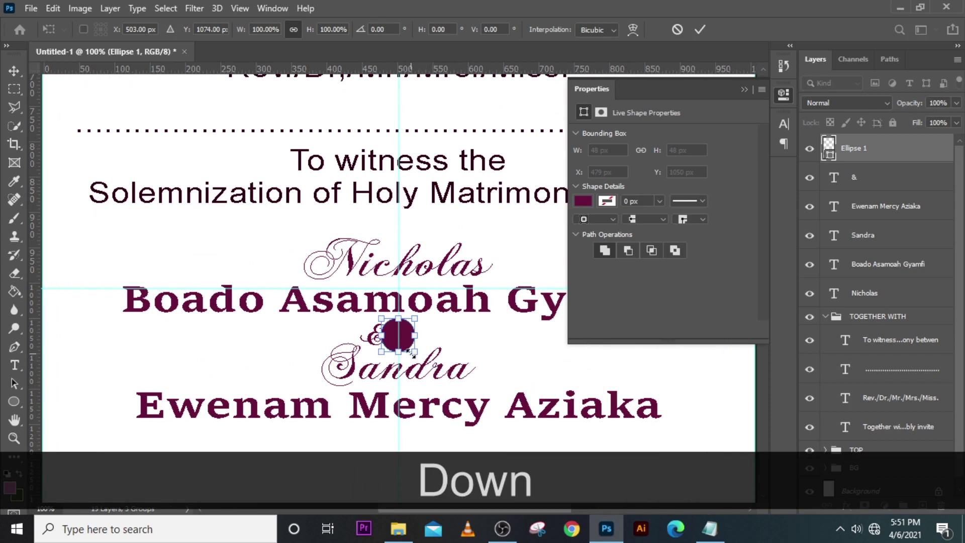
pyautogui.moveTo(412, 354); pyautogui.dragTo(409, 347)
pyautogui.hotkey('alt', 'Return')
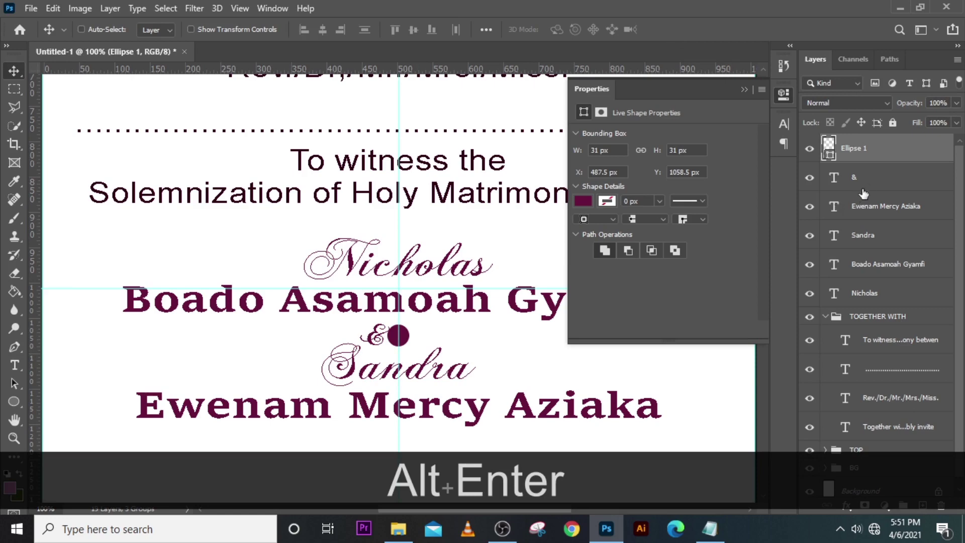
# - Recolour the ampersand white (#ffffff) and move the circle's layer below the ampersand layer
pyautogui.click(847, 179)
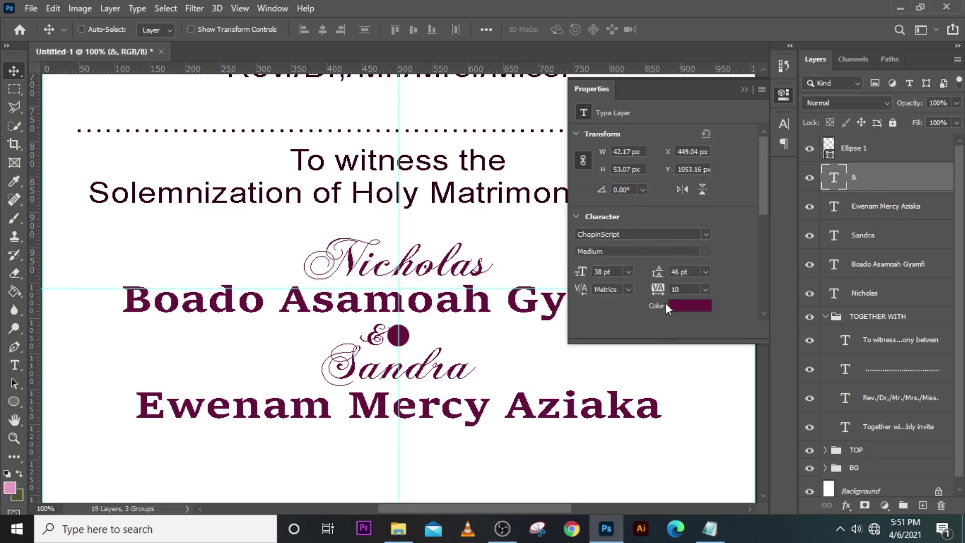
pyautogui.click(689, 306)
pyautogui.click(336, 99)
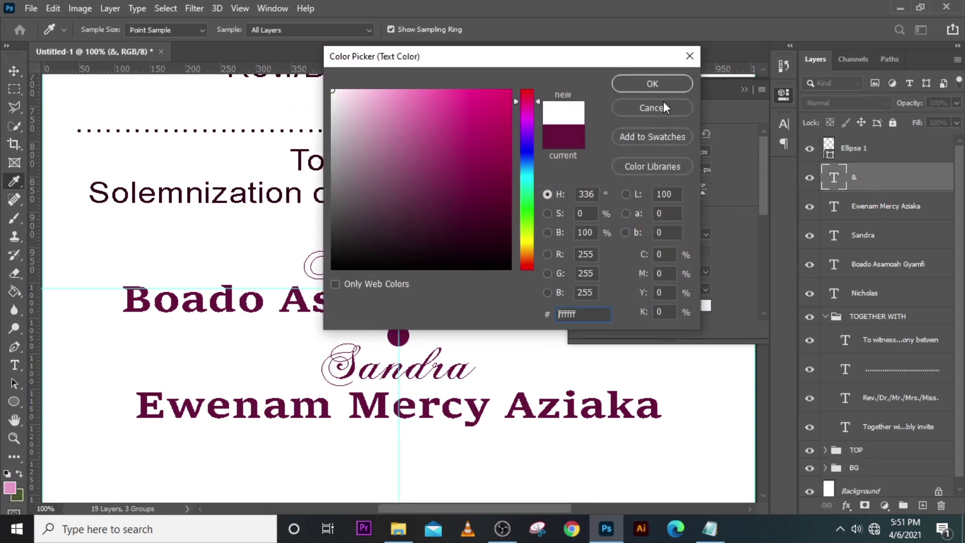
pyautogui.click(655, 85)
pyautogui.click(861, 149)
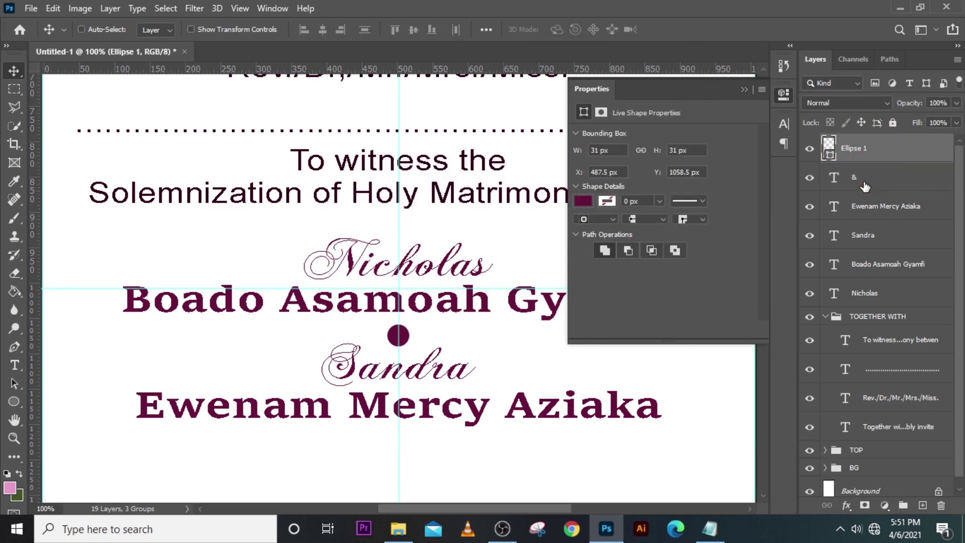
pyautogui.moveTo(860, 149); pyautogui.dragTo(868, 167)
# - Scale the ampersand down to about 21.7 pt and centre it inside the circle
pyautogui.press('ctrl')
pyautogui.hotkey('ctrl', 't')
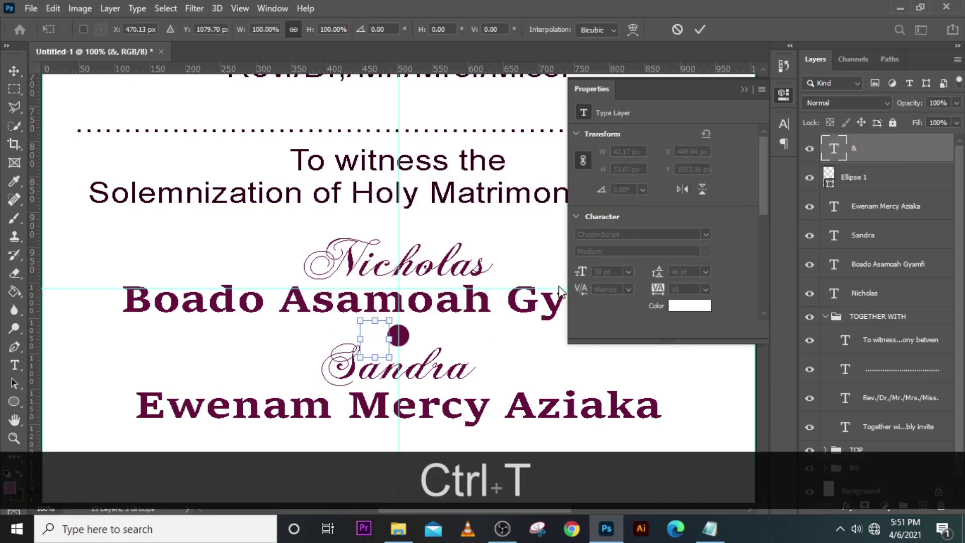
pyautogui.moveTo(382, 343); pyautogui.dragTo(413, 351)
pyautogui.press('alt')
pyautogui.press('Return')
pyautogui.press('Down')
pyautogui.press('Down')
pyautogui.press('Down')
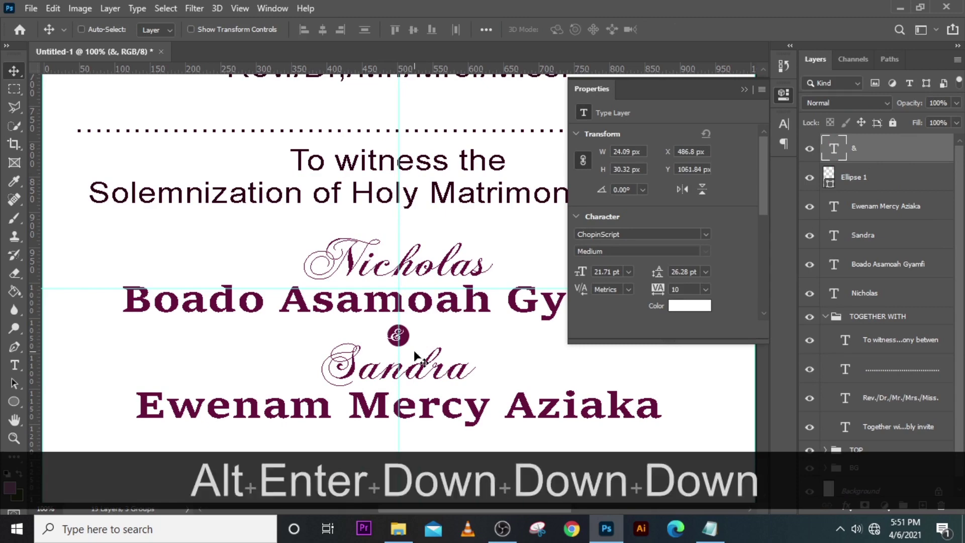
pyautogui.press('Right')
pyautogui.press('Right')
pyautogui.press('Right')
pyautogui.press('Left')
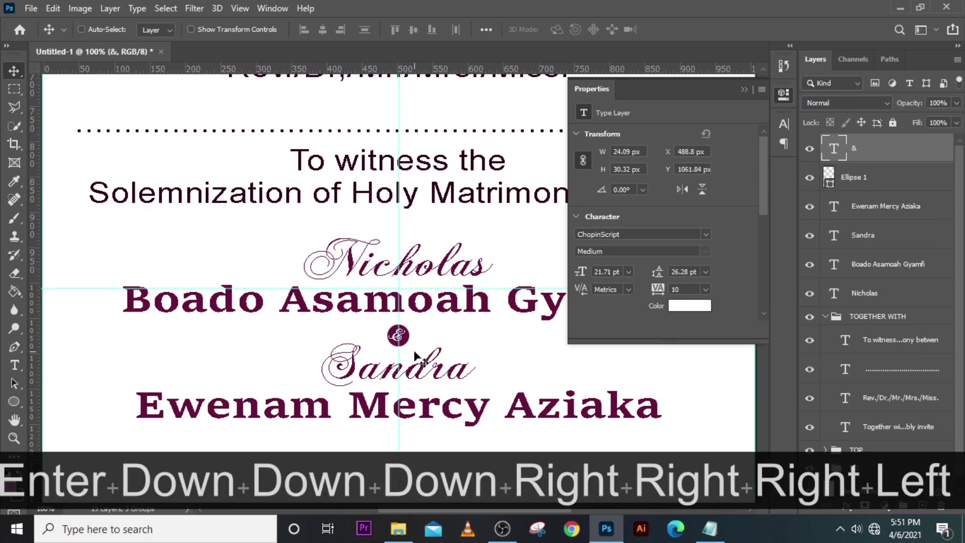
# - Group the ampersand, circle, couple's name and TOGETHER WITH layers into one group and rename it NAME
pyautogui.hotkey('ctrl', '0')
pyautogui.click(743, 89)
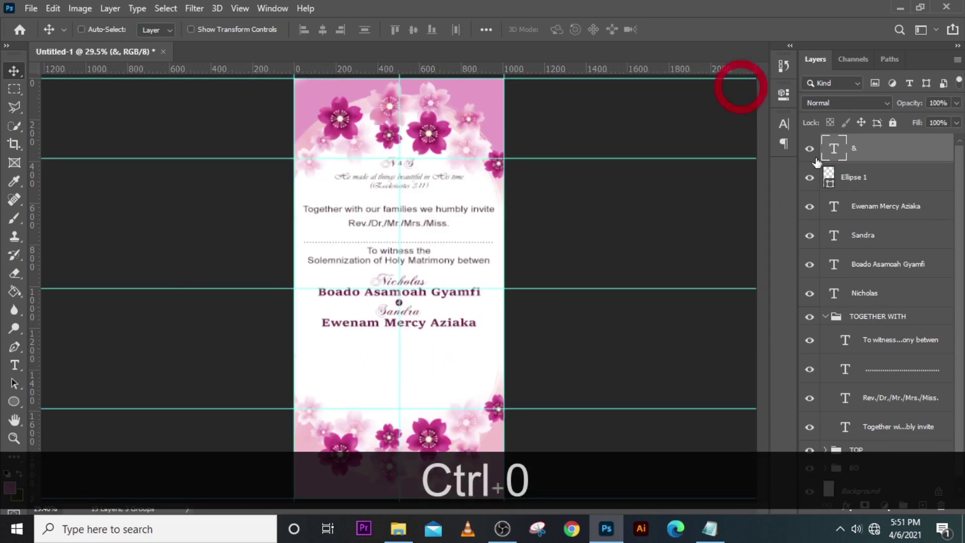
pyautogui.hotkey('ctrl', '=')
pyautogui.press('shift')
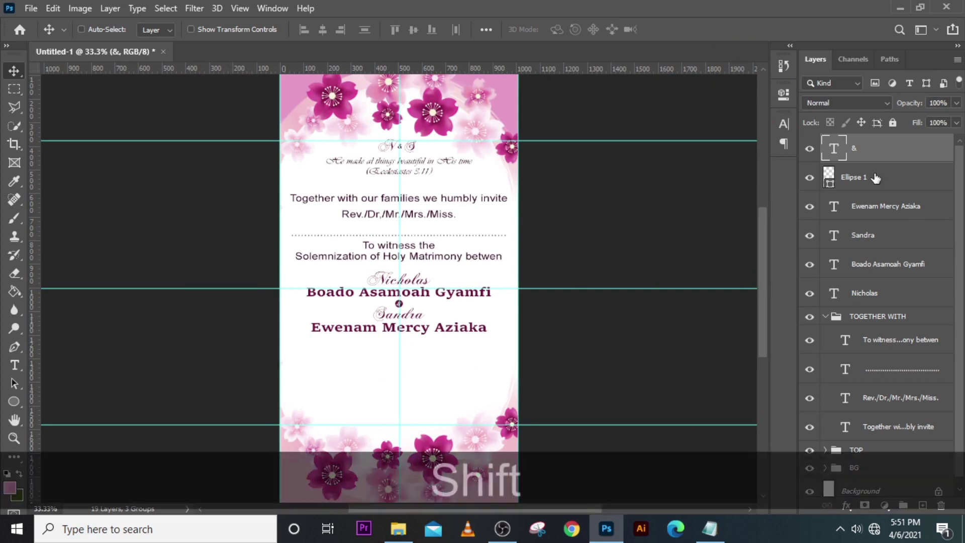
pyautogui.keyDown('shift'); pyautogui.click(891, 433); pyautogui.keyUp('shift')
pyautogui.hotkey('ctrl', 'shift', 'g')
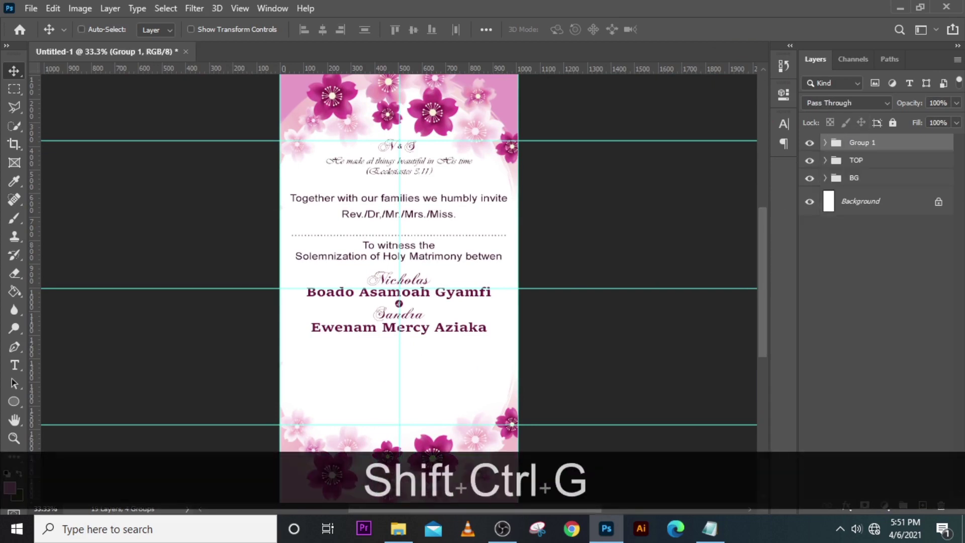
pyautogui.doubleClick(868, 143)
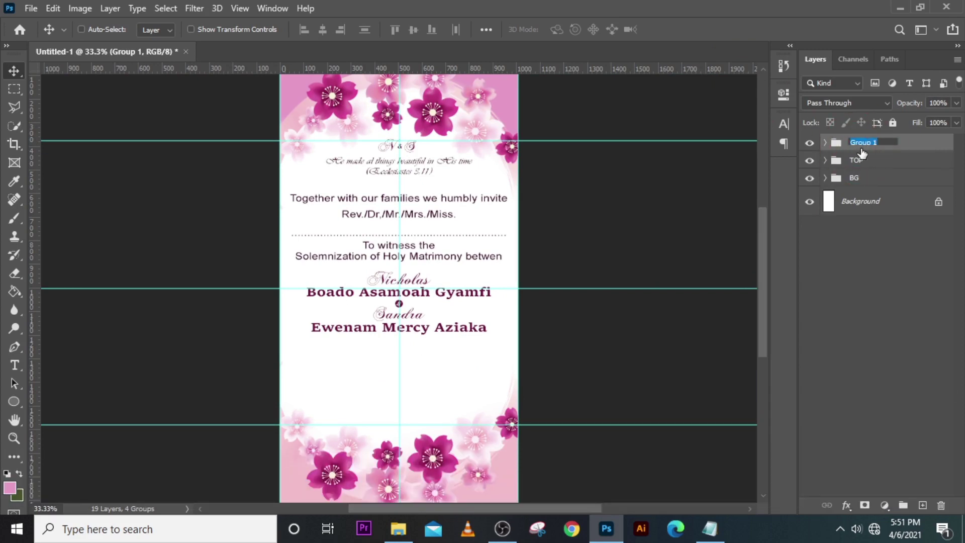
pyautogui.write('NAME')
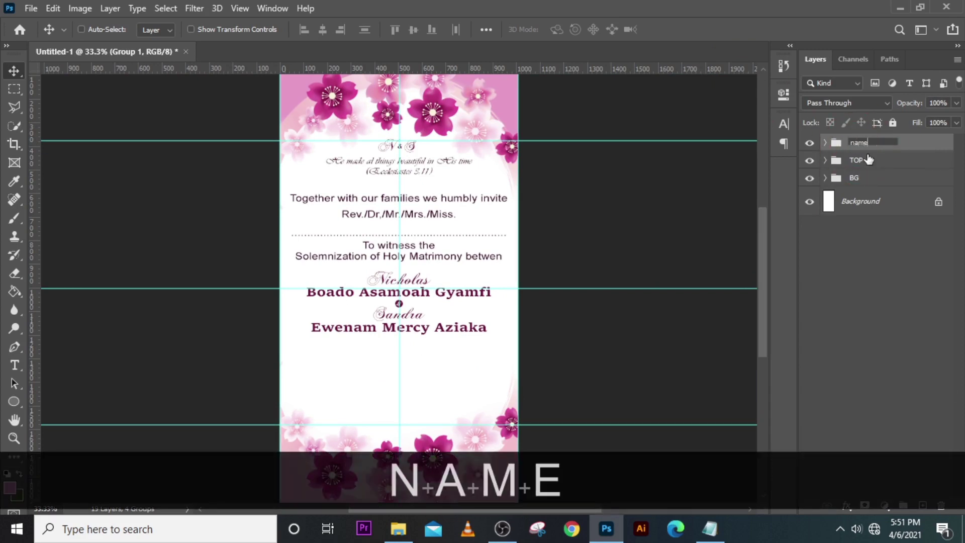
pyautogui.press('Return')
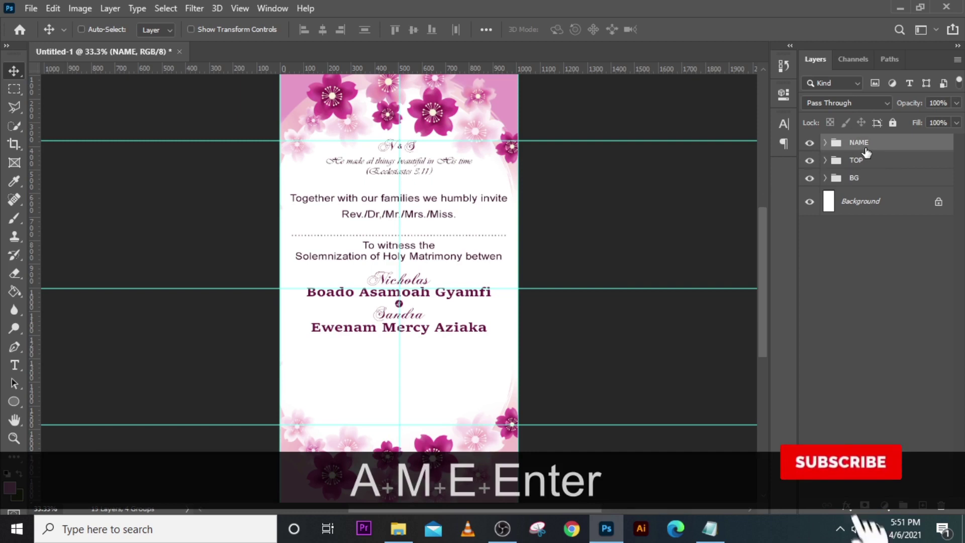
# - Add a text layer below the couple's names containing the date, time and venue lines copied from the Notepad document
pyautogui.press('t')
pyautogui.click(348, 363)
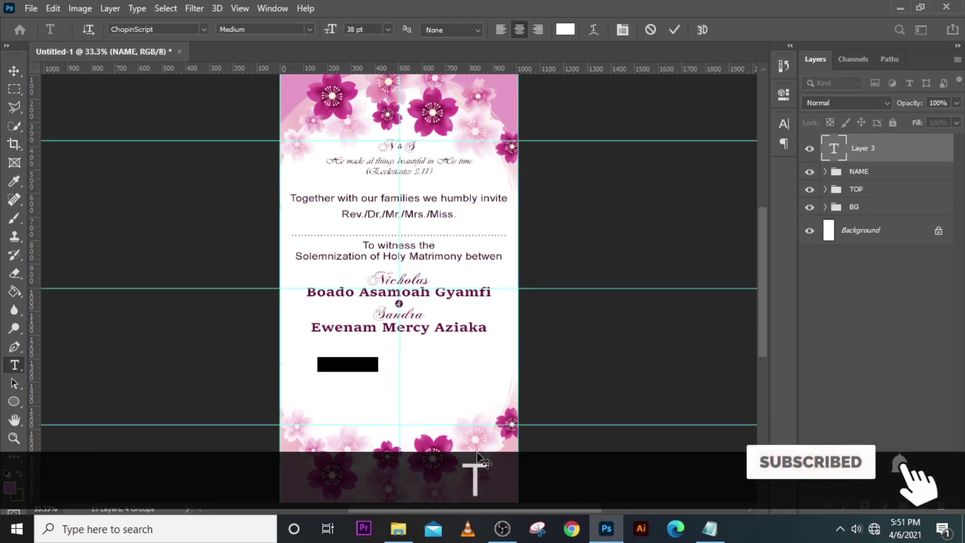
pyautogui.click(710, 529)
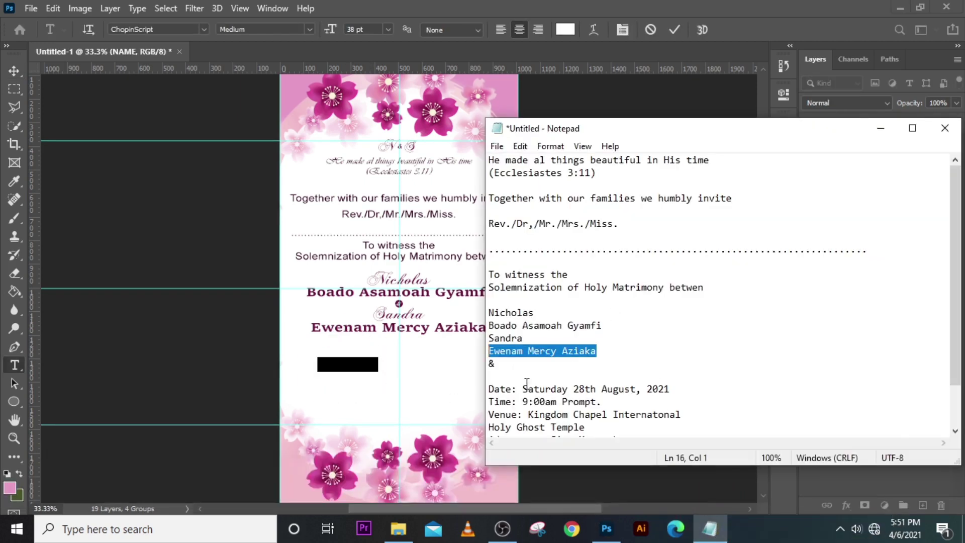
pyautogui.moveTo(491, 391); pyautogui.dragTo(639, 389)
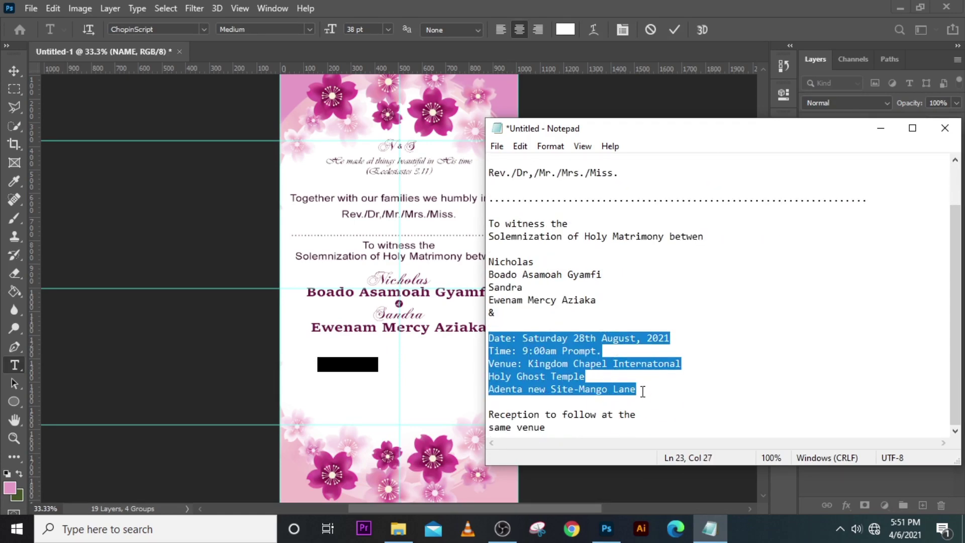
pyautogui.hotkey('ctrl', 'c')
pyautogui.click(543, 6)
pyautogui.hotkey('ctrl', 'v')
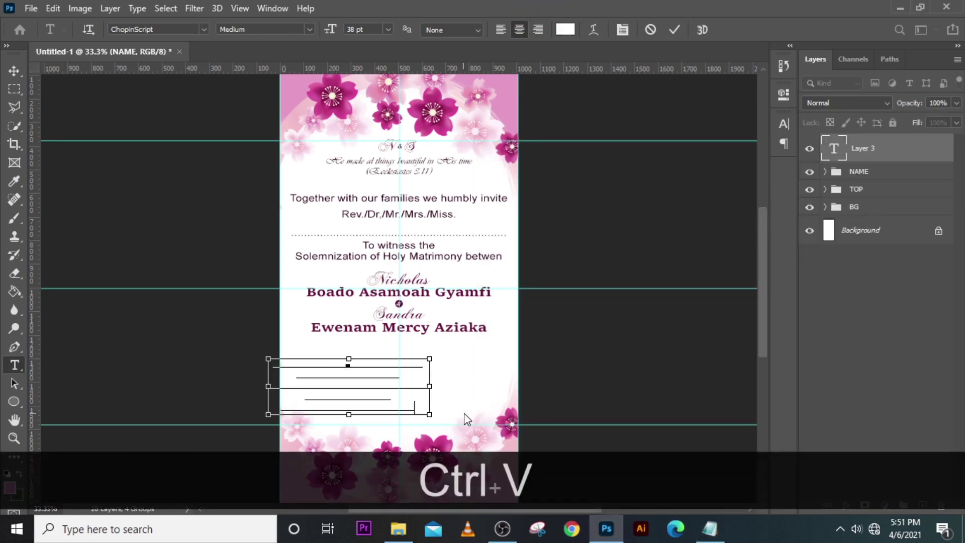
pyautogui.click(861, 148)
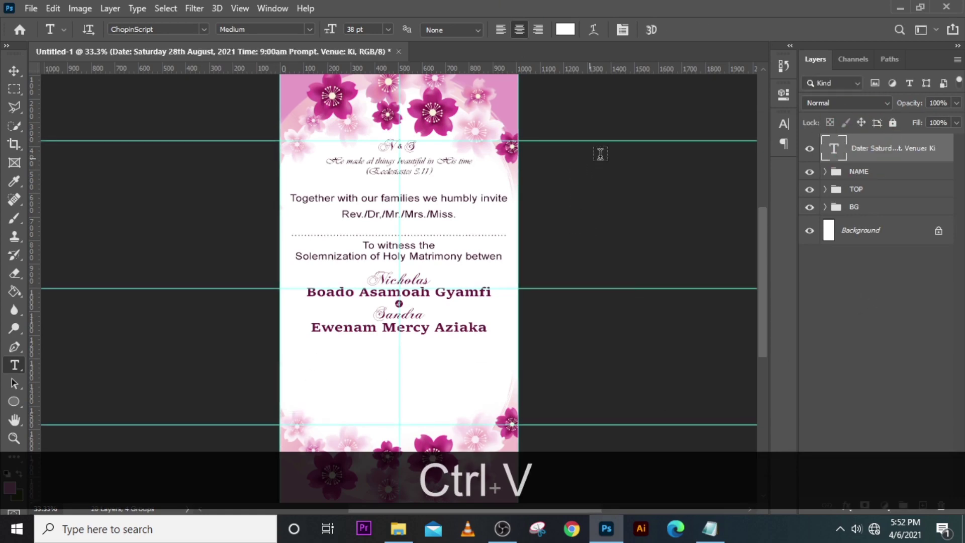
# - Recolour the event details text to dark maroon (#310516)
pyautogui.click(784, 124)
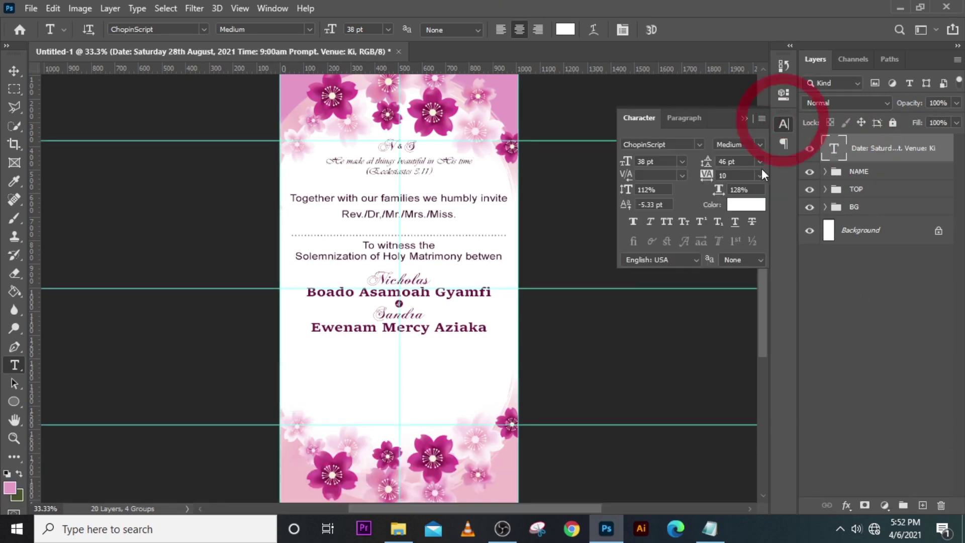
pyautogui.click(741, 209)
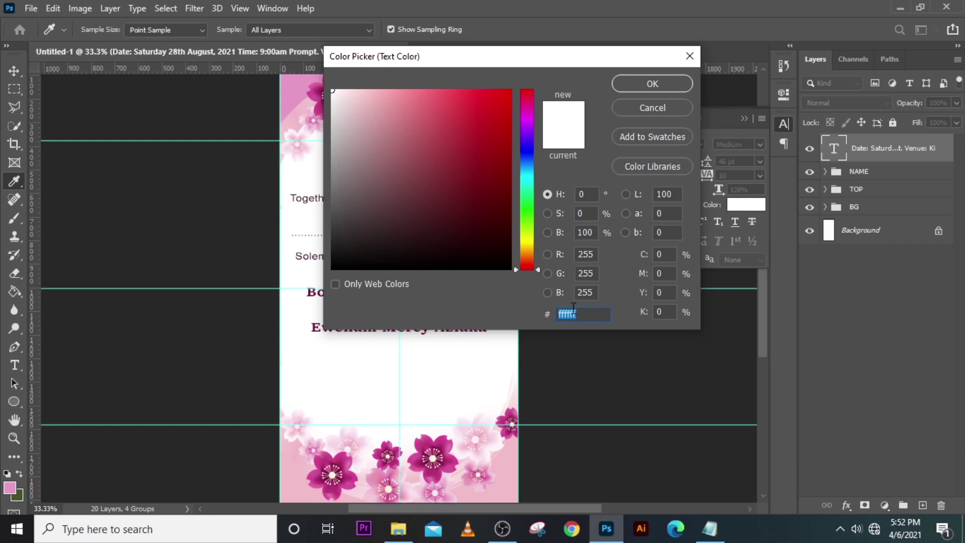
pyautogui.write('3')
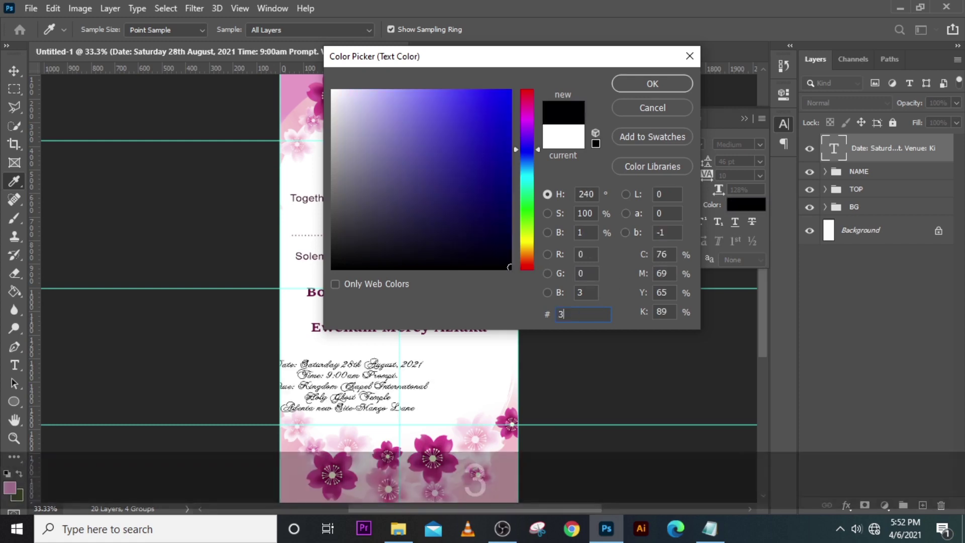
pyautogui.write('10')
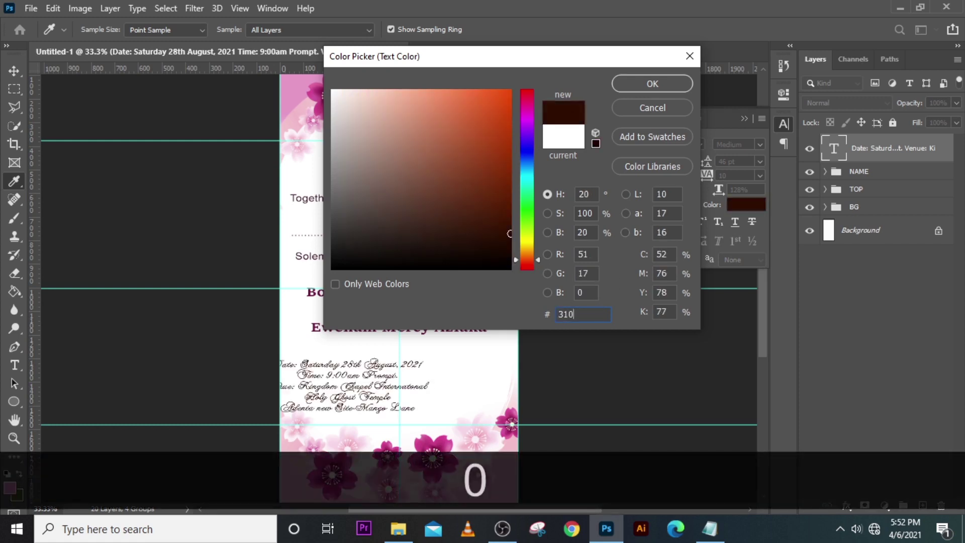
pyautogui.write('51')
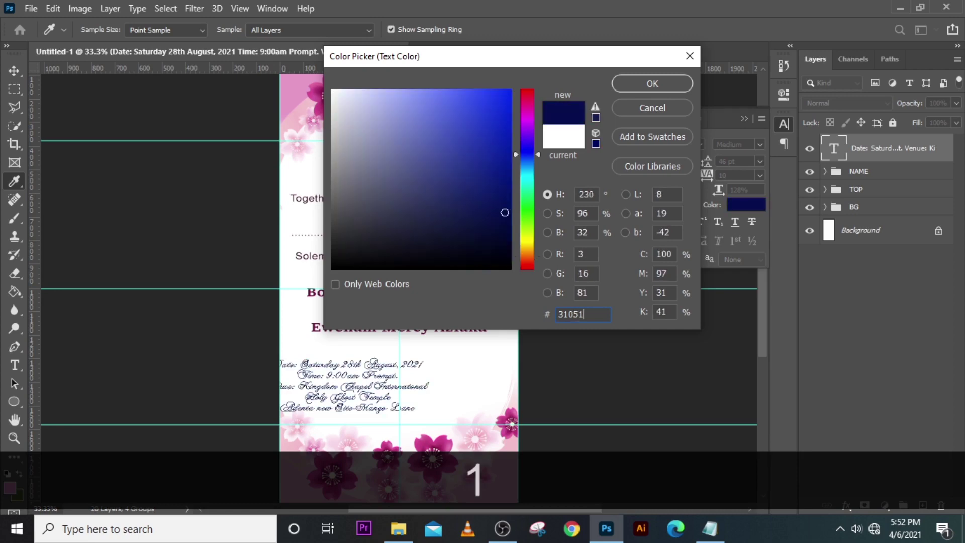
pyautogui.write('6')
pyautogui.press('Return')
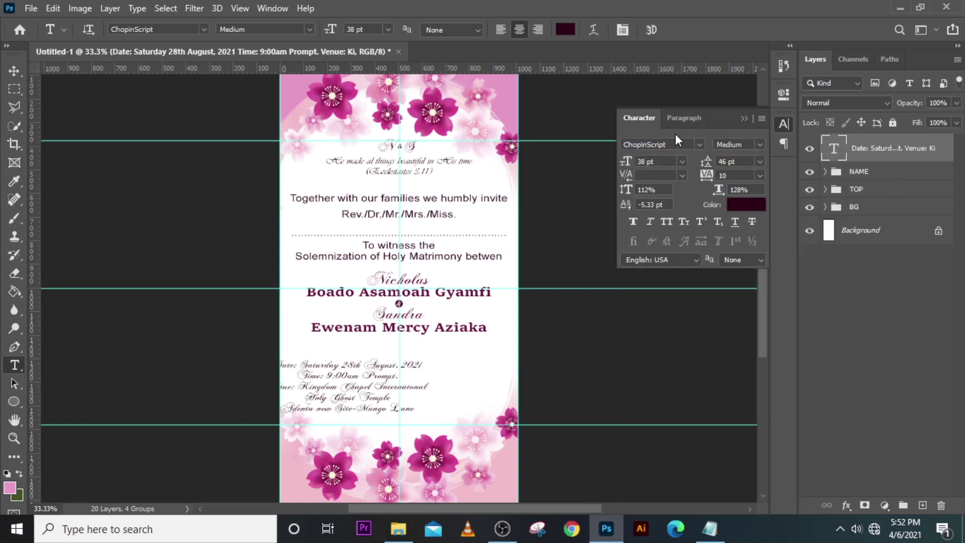
# - Set the event details text to Arial at 37 pt
pyautogui.click(697, 145)
pyautogui.click(678, 215)
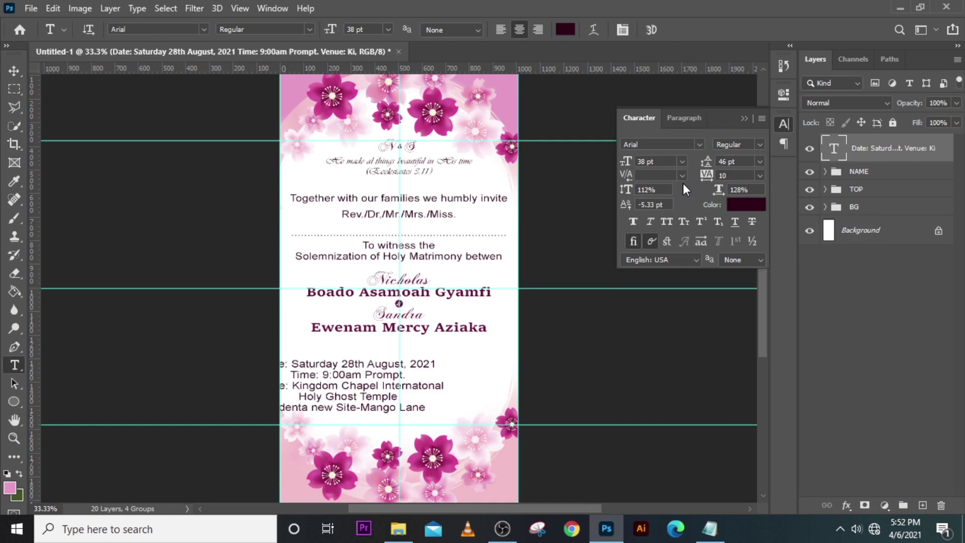
pyautogui.moveTo(663, 161); pyautogui.dragTo(608, 159)
pyautogui.write('37')
pyautogui.press('Return')
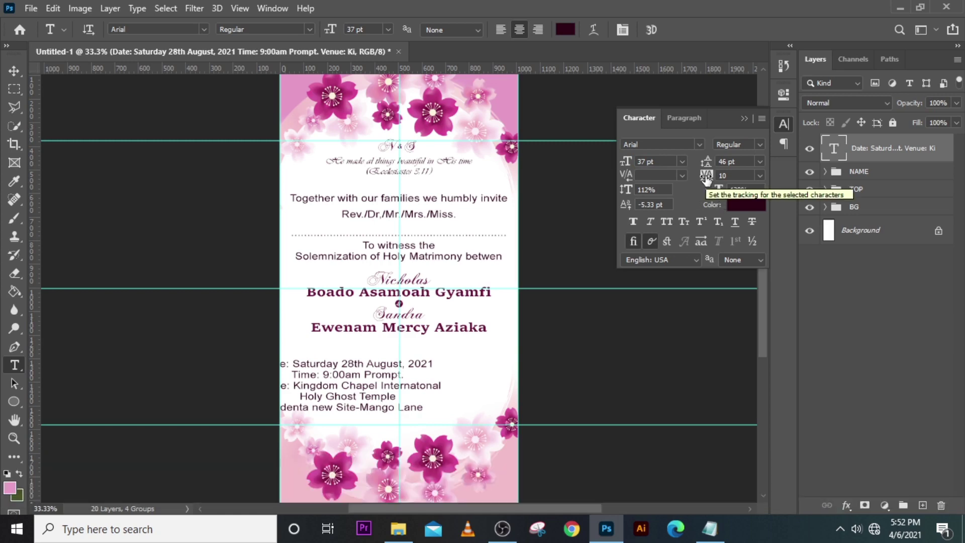
# - Move the event details block onto the vertical centre guide, directly beneath the bride's name
pyautogui.hotkey('ctrl', 't')
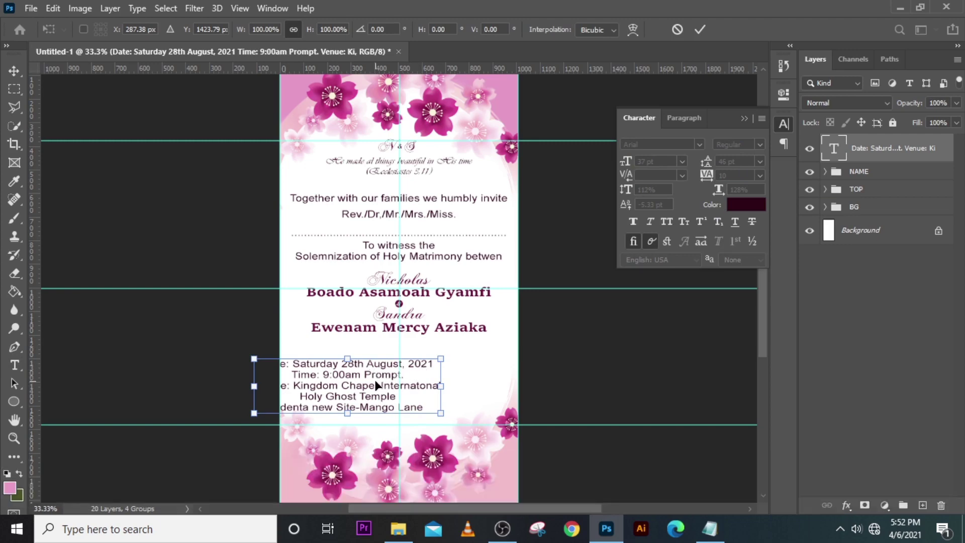
pyautogui.moveTo(377, 386); pyautogui.dragTo(414, 386)
pyautogui.press('Left')
pyautogui.press('Left')
pyautogui.press('Left')
pyautogui.press('Up')
pyautogui.press('Up')
pyautogui.press('Up')
pyautogui.hotkey('ctrl', '=')
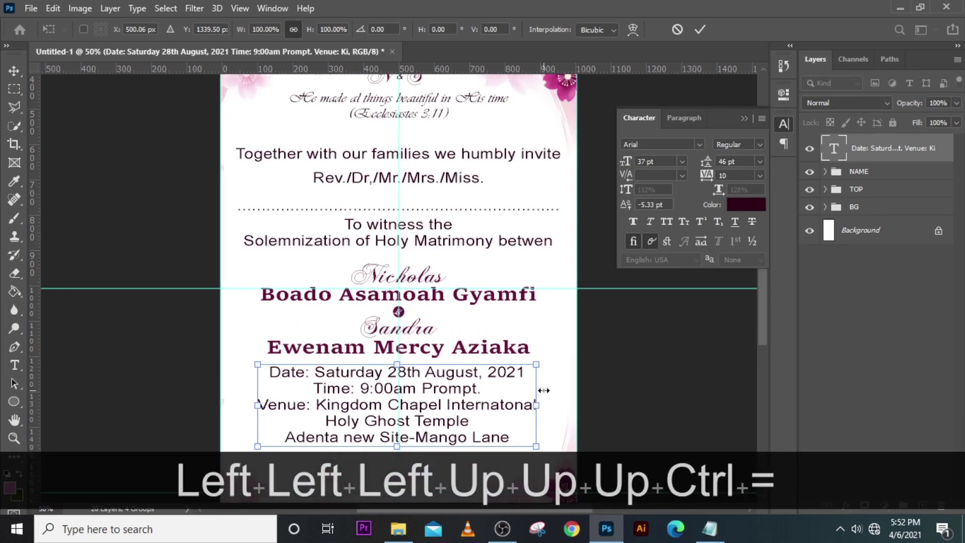
pyautogui.press('Up')
pyautogui.press('Up')
pyautogui.press('Up')
pyautogui.press('Up')
pyautogui.press('Up')
pyautogui.press('Up')
pyautogui.press('Up')
pyautogui.press('Return')
pyautogui.hotkey('ctrl', '0')
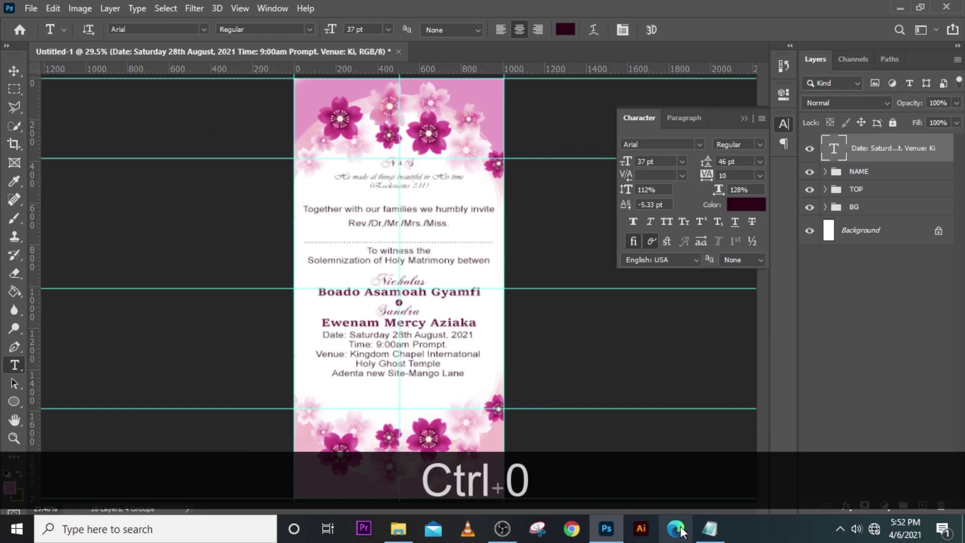
# - Copy the reception lines from the end of the Notepad document and return to the invitation
pyautogui.click(705, 537)
pyautogui.moveTo(558, 431); pyautogui.dragTo(486, 416)
pyautogui.hotkey('ctrl', 'c')
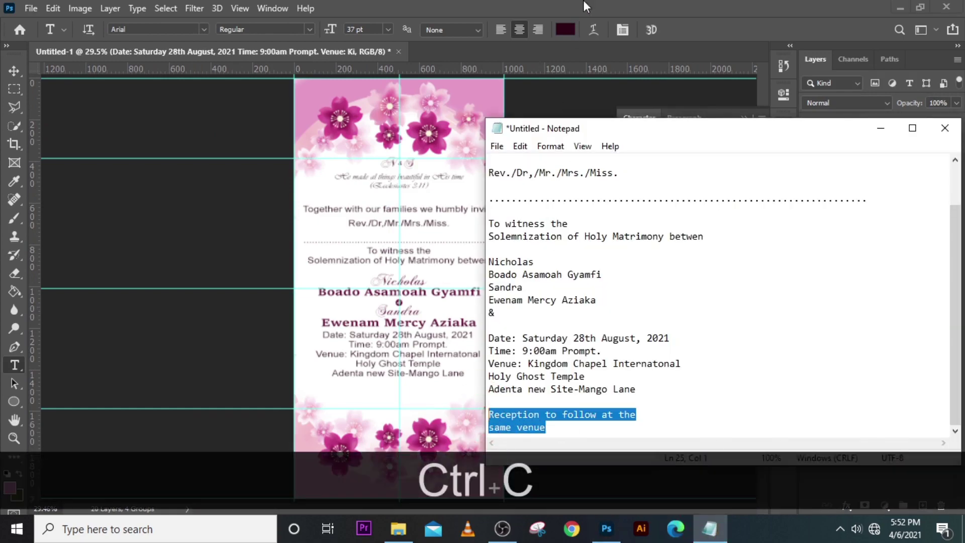
pyautogui.click(881, 128)
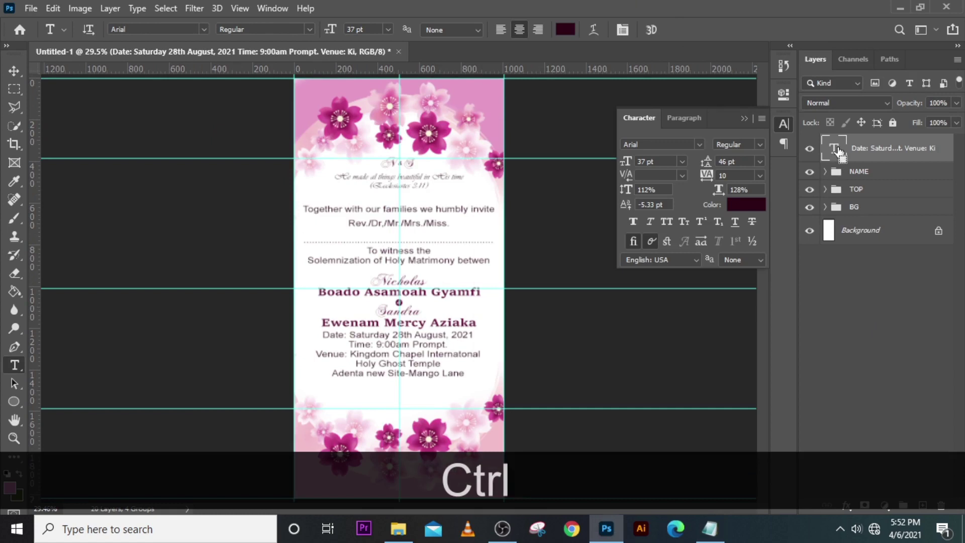
# - Duplicate the event details text, move the copy below the original and replace its wording with "Reception to follow at the same venue"
pyautogui.hotkey('ctrl', 'j')
pyautogui.hotkey('shift', 'Down')
pyautogui.hotkey('shift', 'Down')
pyautogui.hotkey('shift', 'Down')
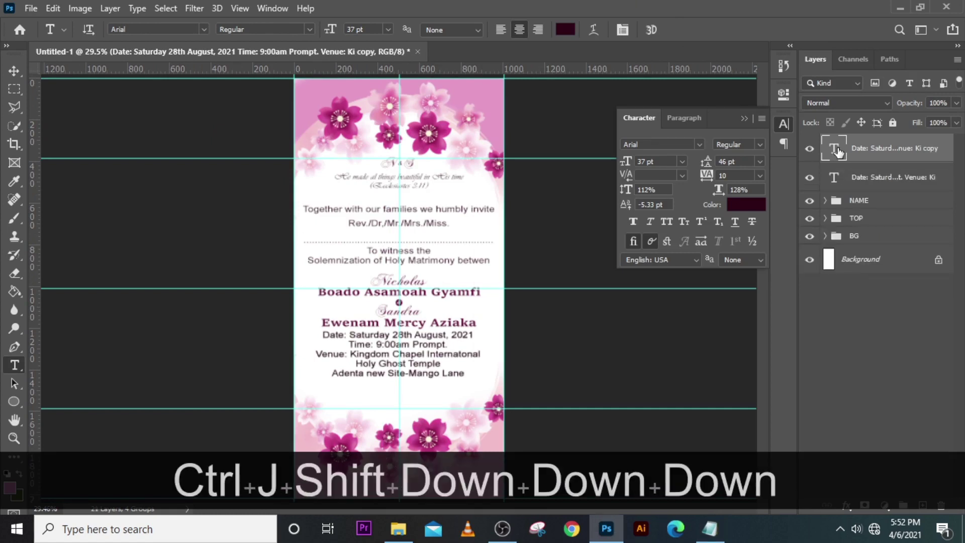
pyautogui.press('v')
pyautogui.moveTo(438, 346); pyautogui.dragTo(440, 402)
pyautogui.doubleClick(834, 148)
pyautogui.hotkey('ctrl', 'v')
pyautogui.hotkey('shift', 'Down')
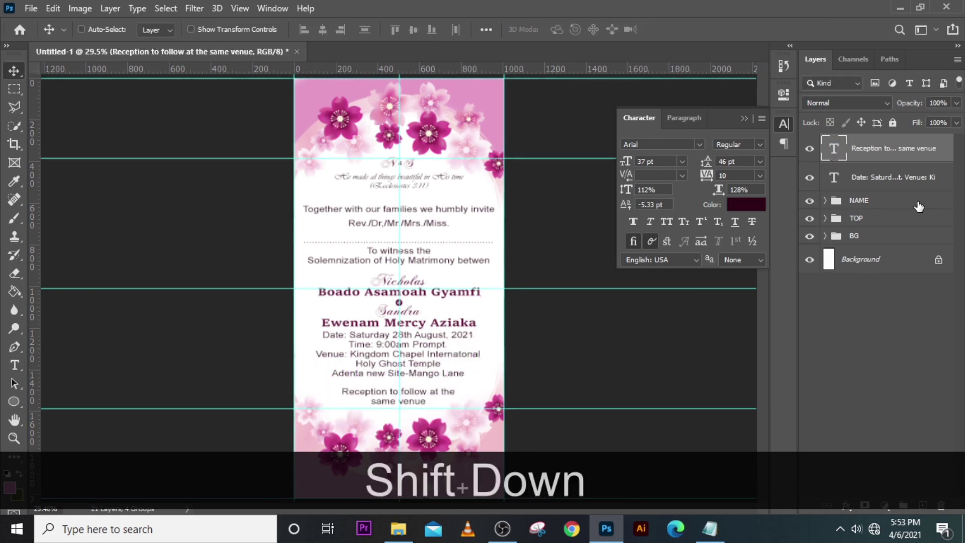
# - Recolour the reception text to #6D1D3D
pyautogui.click(746, 205)
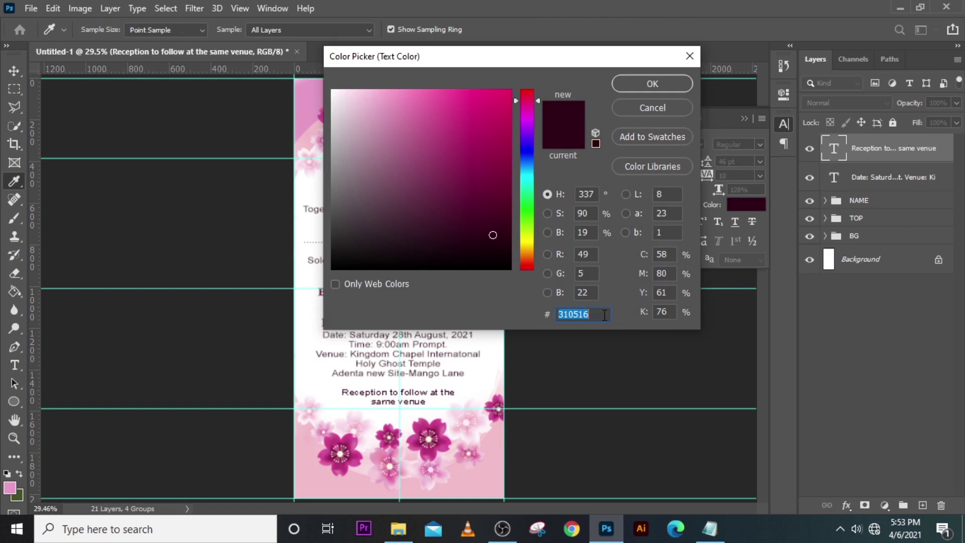
pyautogui.write('6D1')
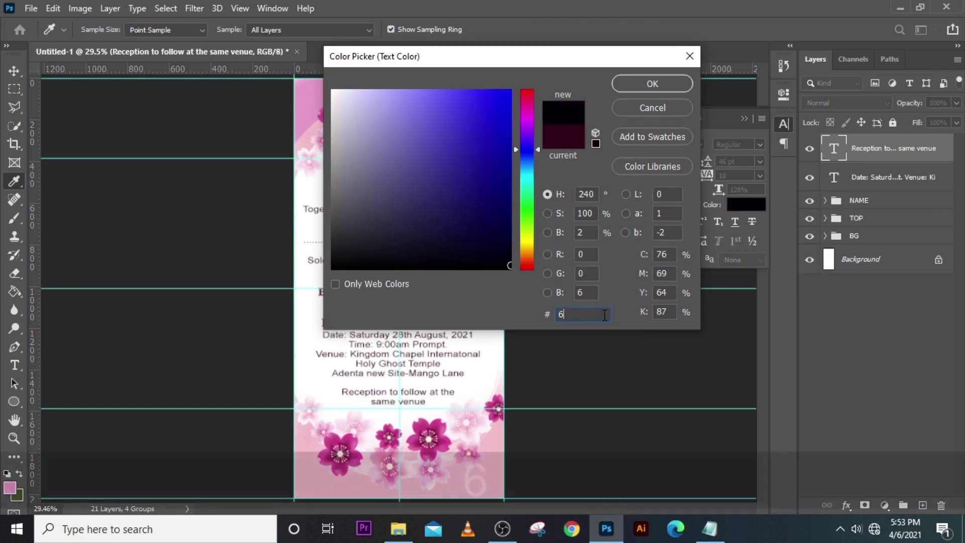
pyautogui.write('D3D')
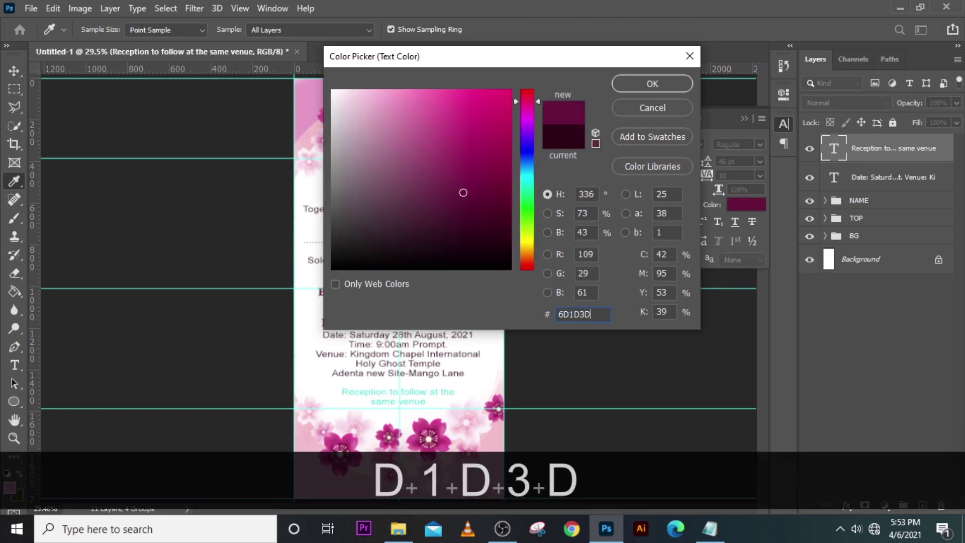
pyautogui.click(652, 84)
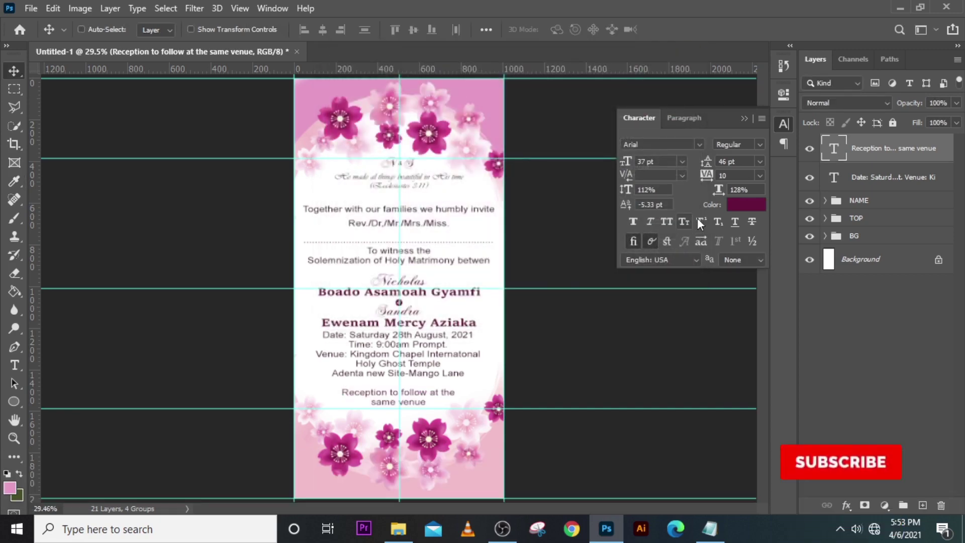
pyautogui.press('Return')
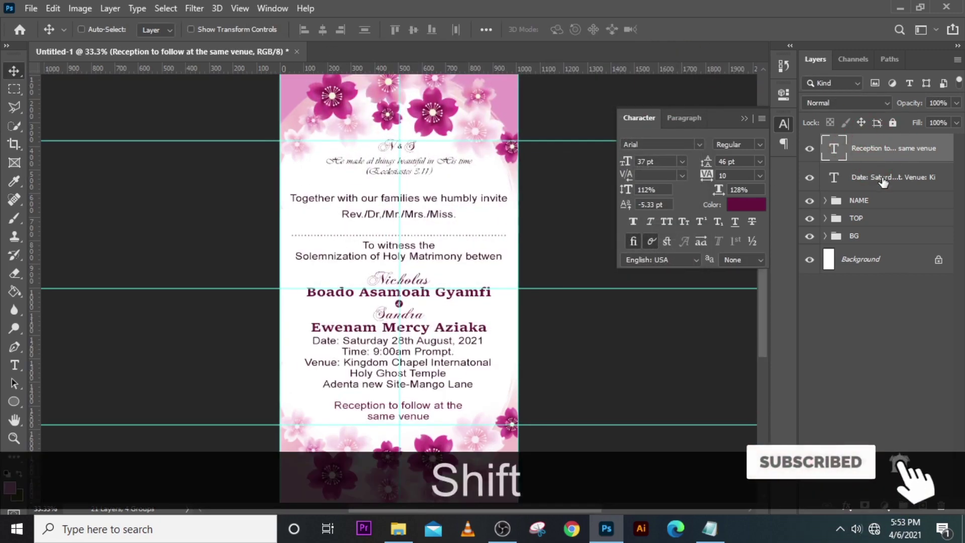
# - Group the reception and event details text layers and rename the group DOWN
pyautogui.keyDown('shift'); pyautogui.click(931, 187); pyautogui.keyUp('shift')
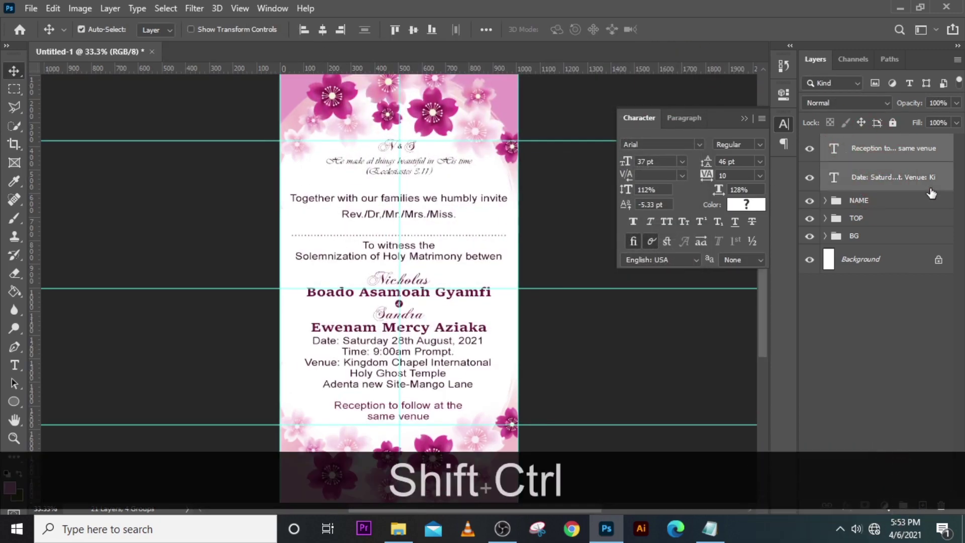
pyautogui.hotkey('ctrl', 'shift', 'g')
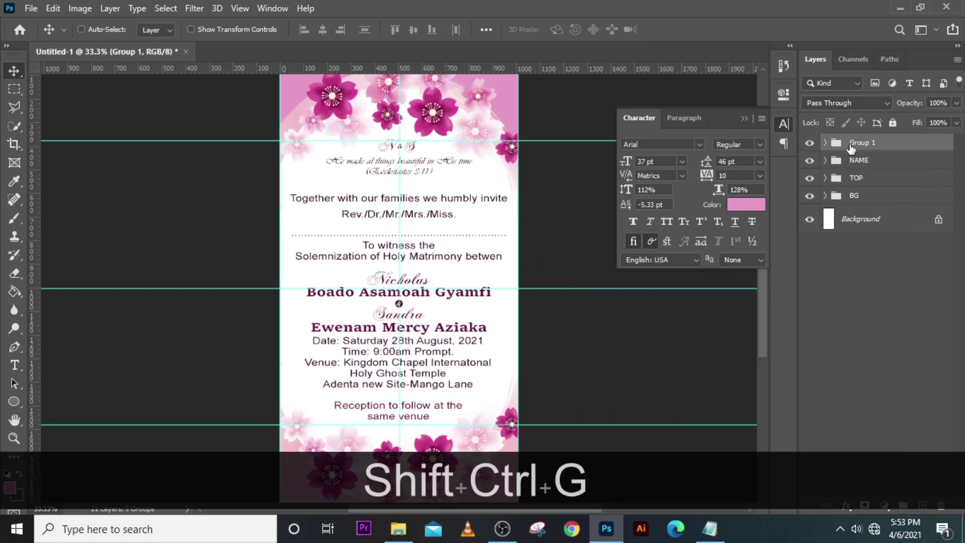
pyautogui.doubleClick(860, 143)
pyautogui.press('capslock')
pyautogui.write('DOWN')
pyautogui.press('Return')
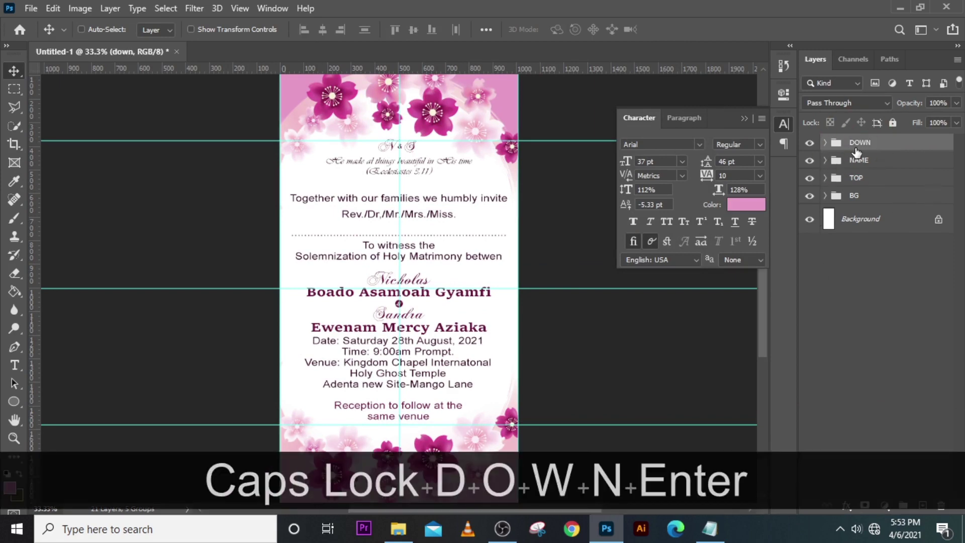
# - Nudge the DOWN, NAME and TOP groups together slightly downward, leaving the BG group in place
pyautogui.click(861, 146)
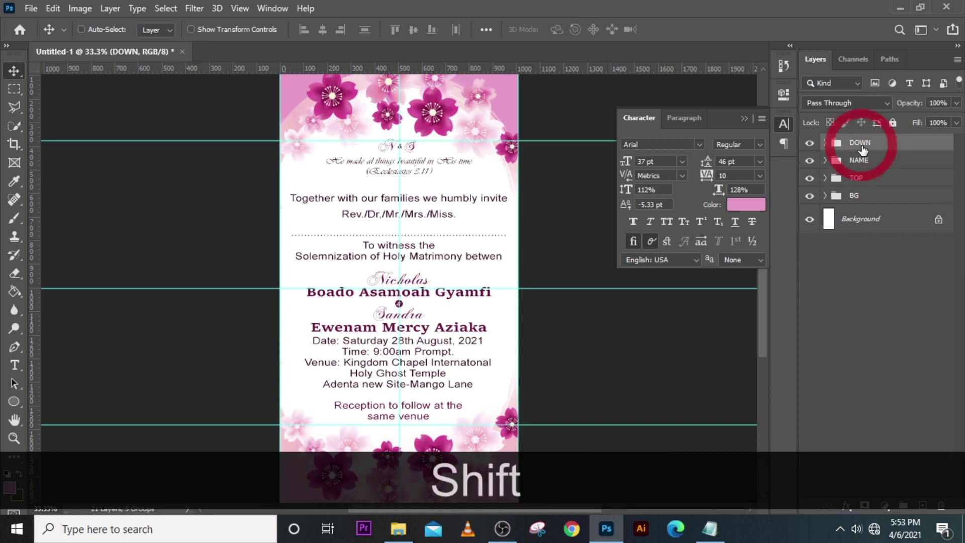
pyautogui.keyDown('shift'); pyautogui.click(864, 195); pyautogui.keyUp('shift')
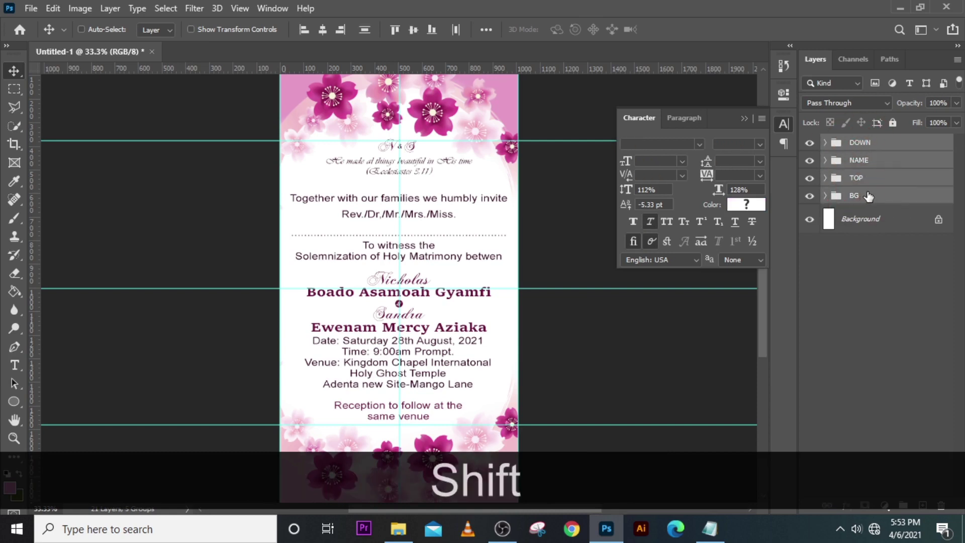
pyautogui.press('shift')
pyautogui.keyDown('ctrl'); pyautogui.click(875, 202); pyautogui.keyUp('ctrl')
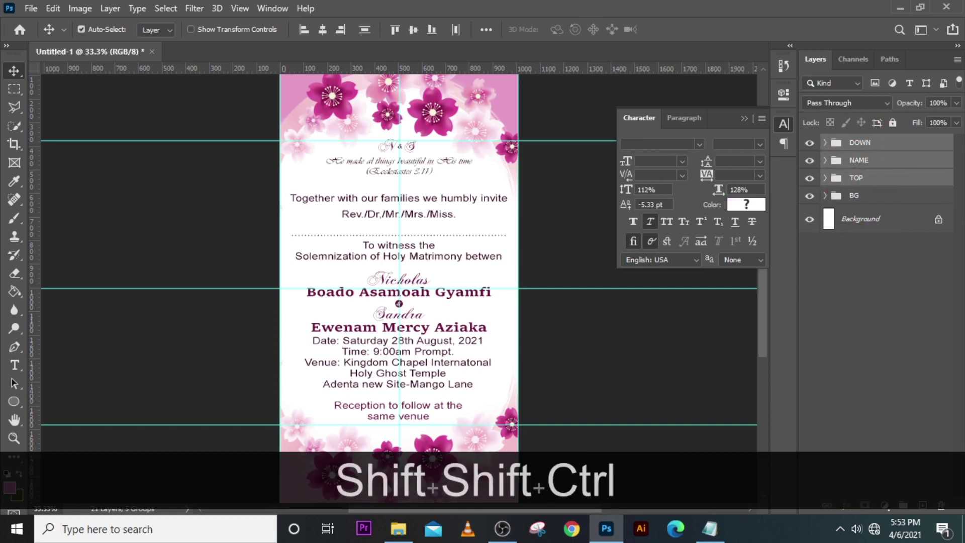
pyautogui.hotkey('ctrl', 't')
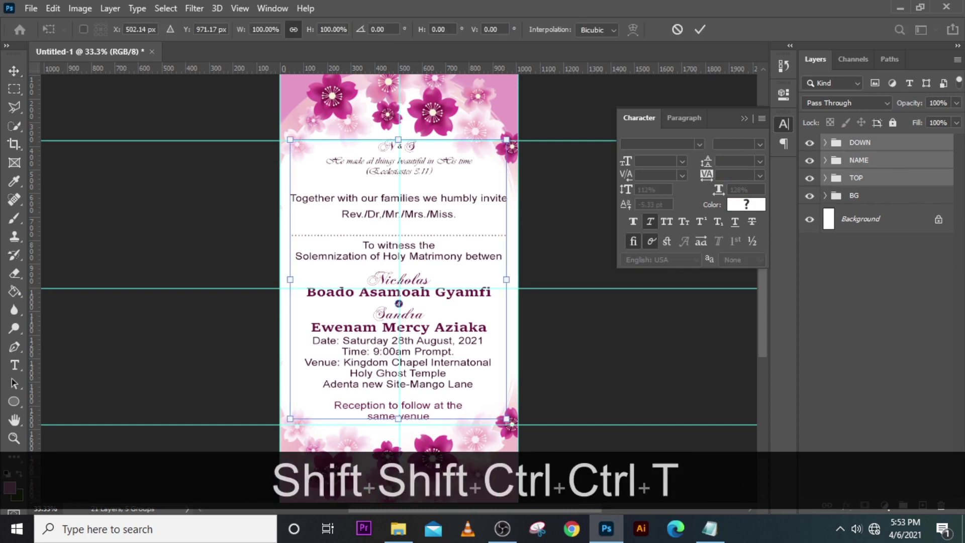
pyautogui.scroll(-3, 528, 199)
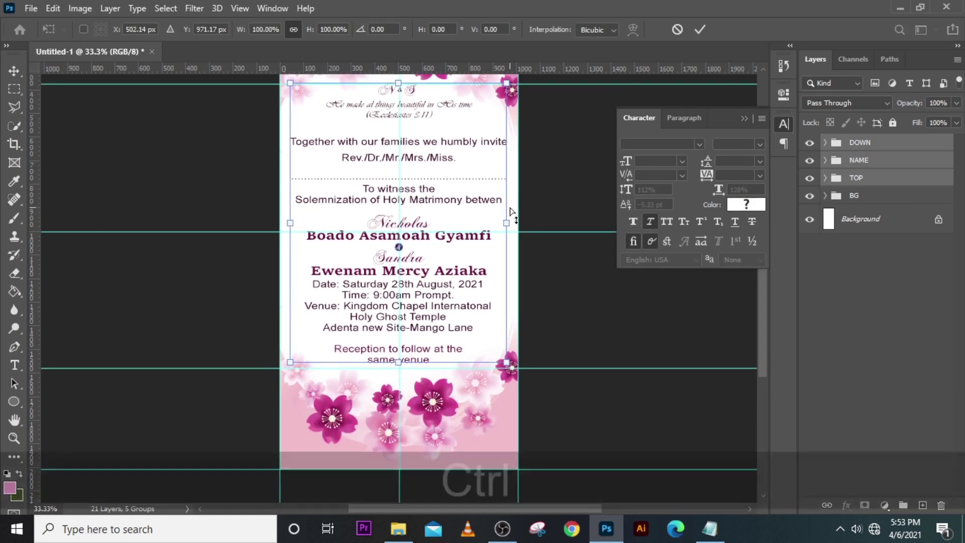
pyautogui.hotkey('ctrl', '=')
pyautogui.hotkey('ctrl', '0')
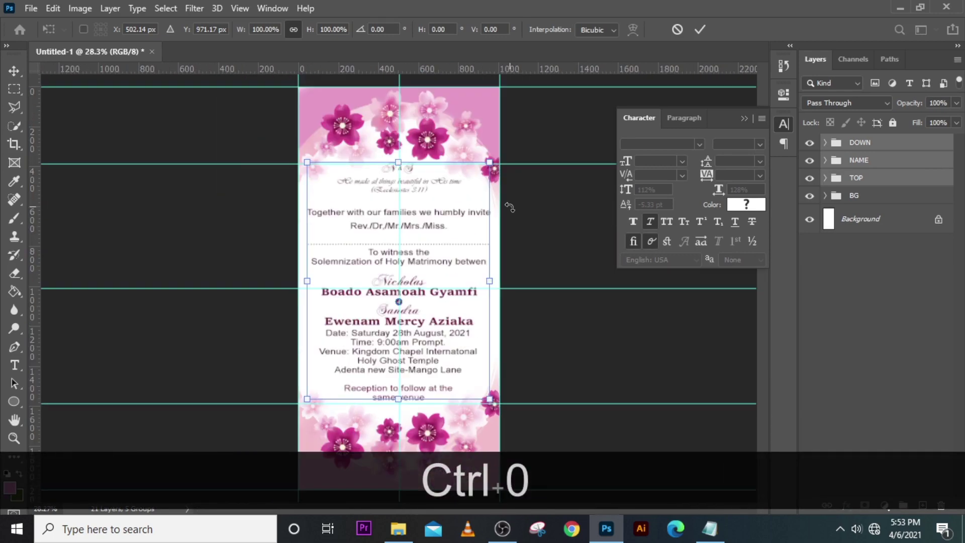
pyautogui.press('Down')
pyautogui.press('Down')
pyautogui.press('Down')
pyautogui.press('Down')
pyautogui.press('Return')
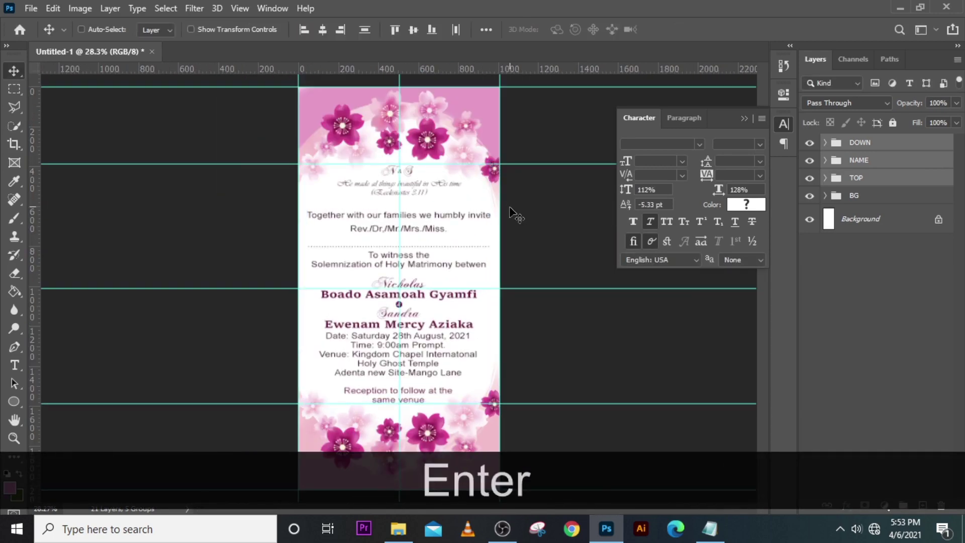
pyautogui.hotkey('ctrl', '=')
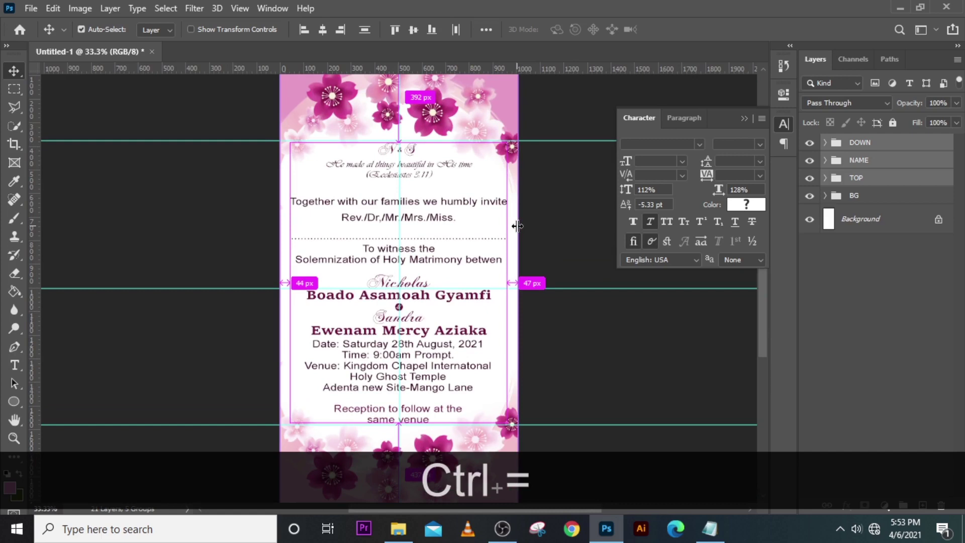